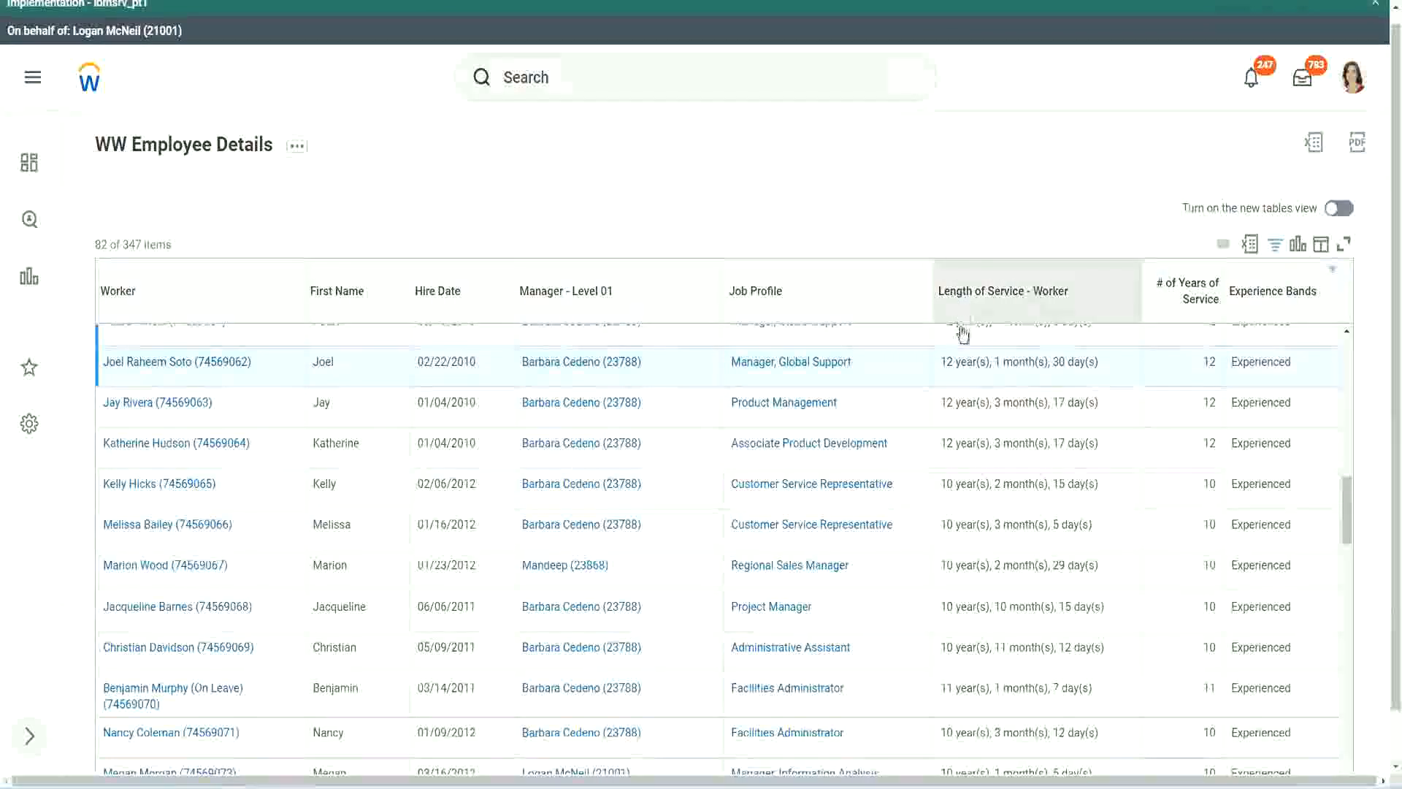
# - Compare the workers' Length of Service text, including months and days, with their # of Years of Service values in the WW Employee Details report
pyautogui.moveTo(947, 362); pyautogui.dragTo(940, 362)
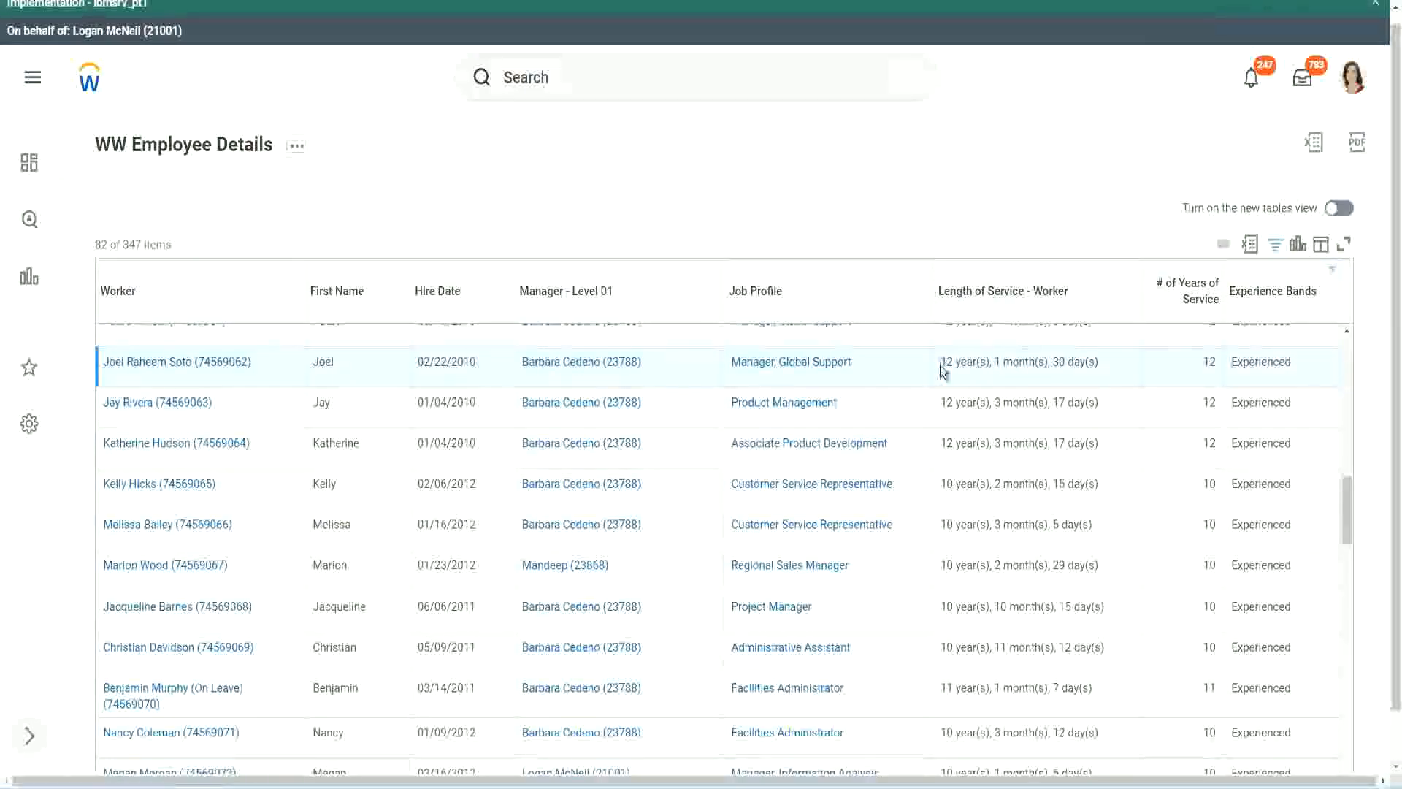
pyautogui.click(987, 361)
pyautogui.doubleClick(945, 362)
pyautogui.moveTo(995, 360); pyautogui.dragTo(1074, 360)
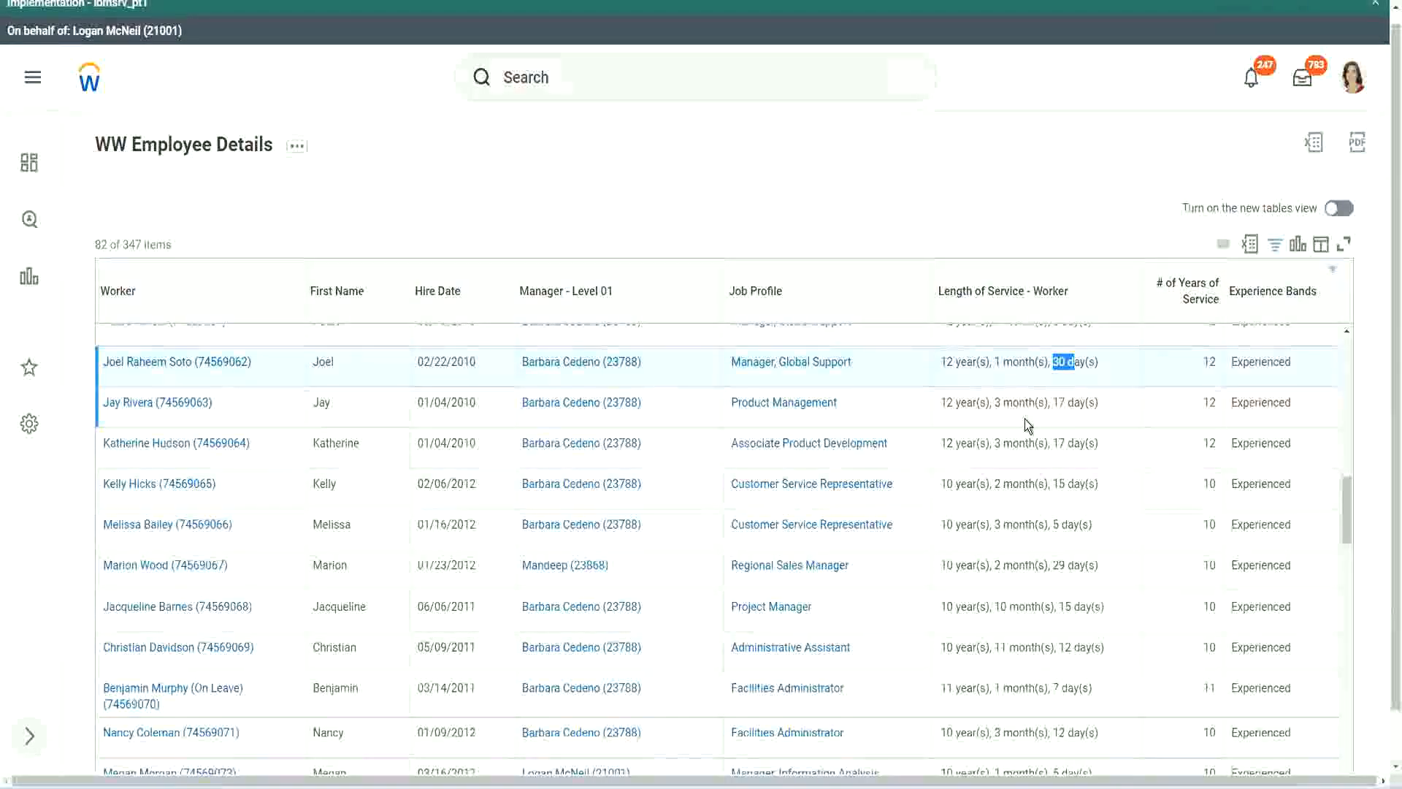
pyautogui.doubleClick(1215, 360)
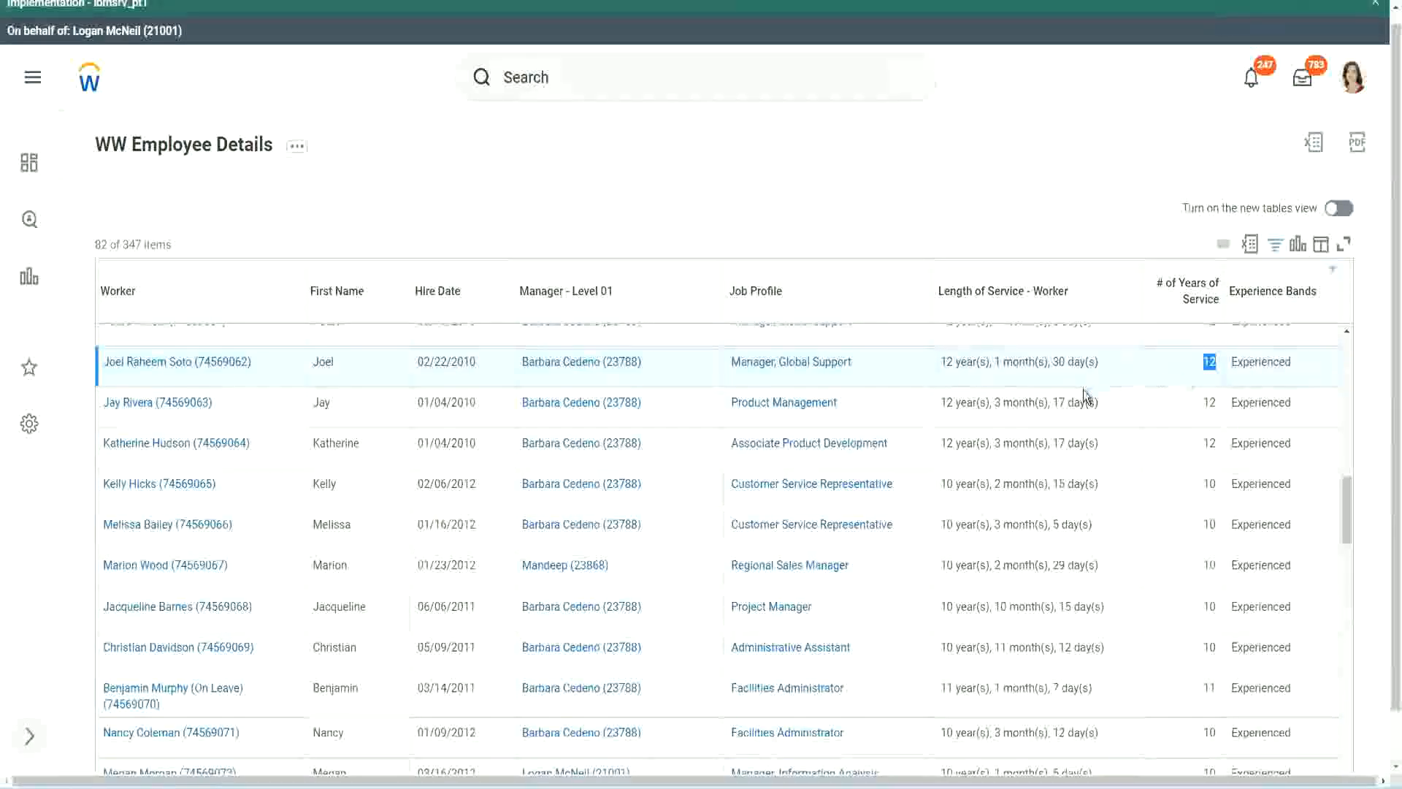
pyautogui.click(965, 648)
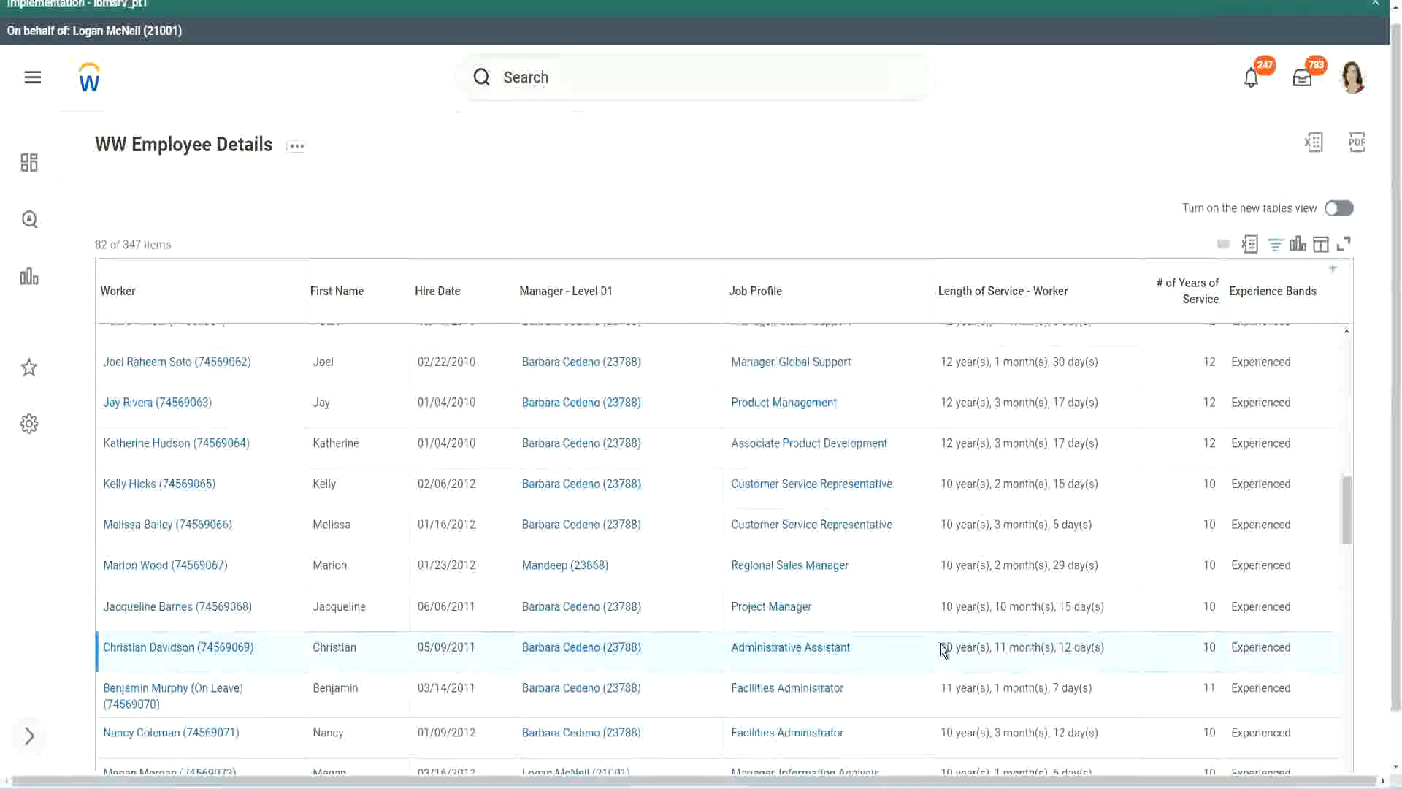
pyautogui.moveTo(996, 646); pyautogui.dragTo(1087, 647)
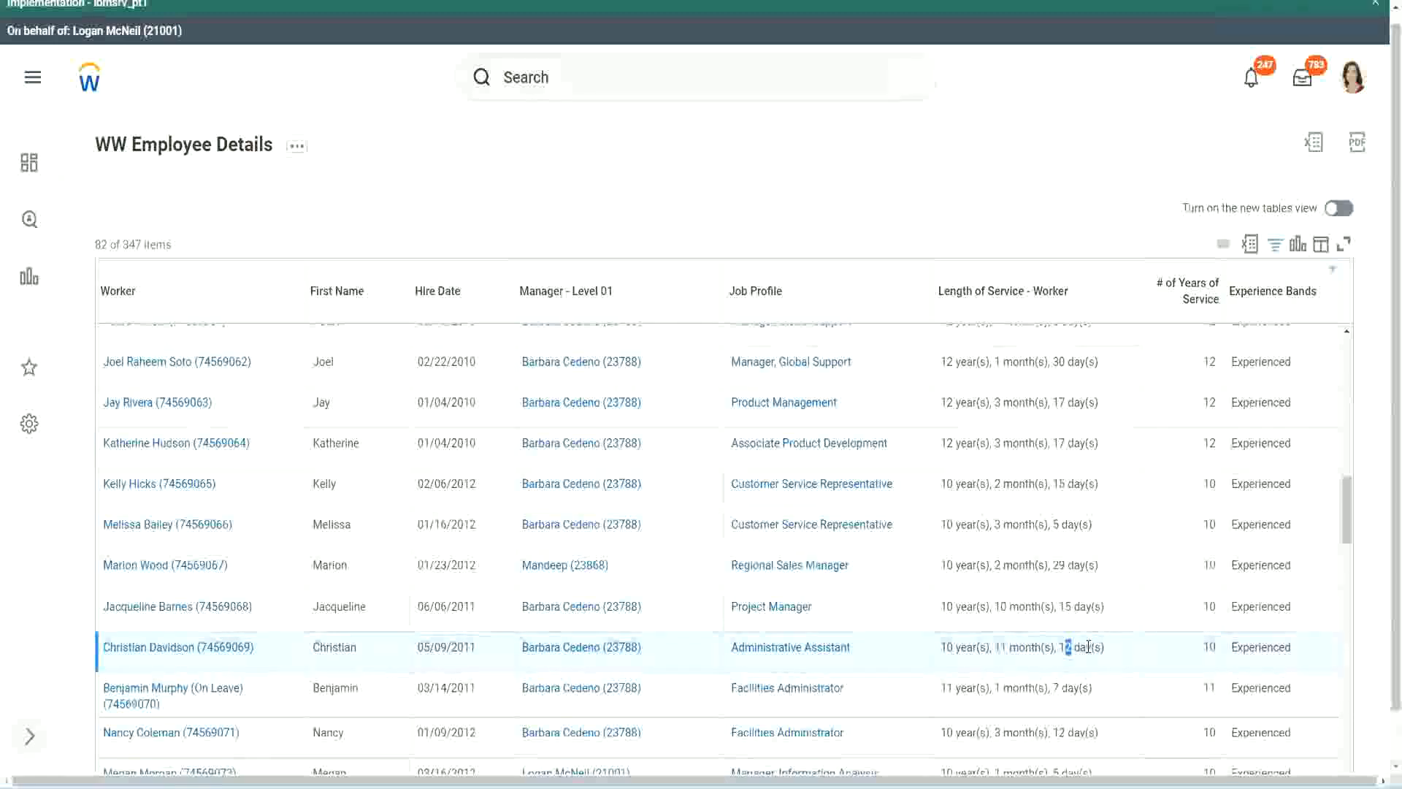
pyautogui.click(1088, 646)
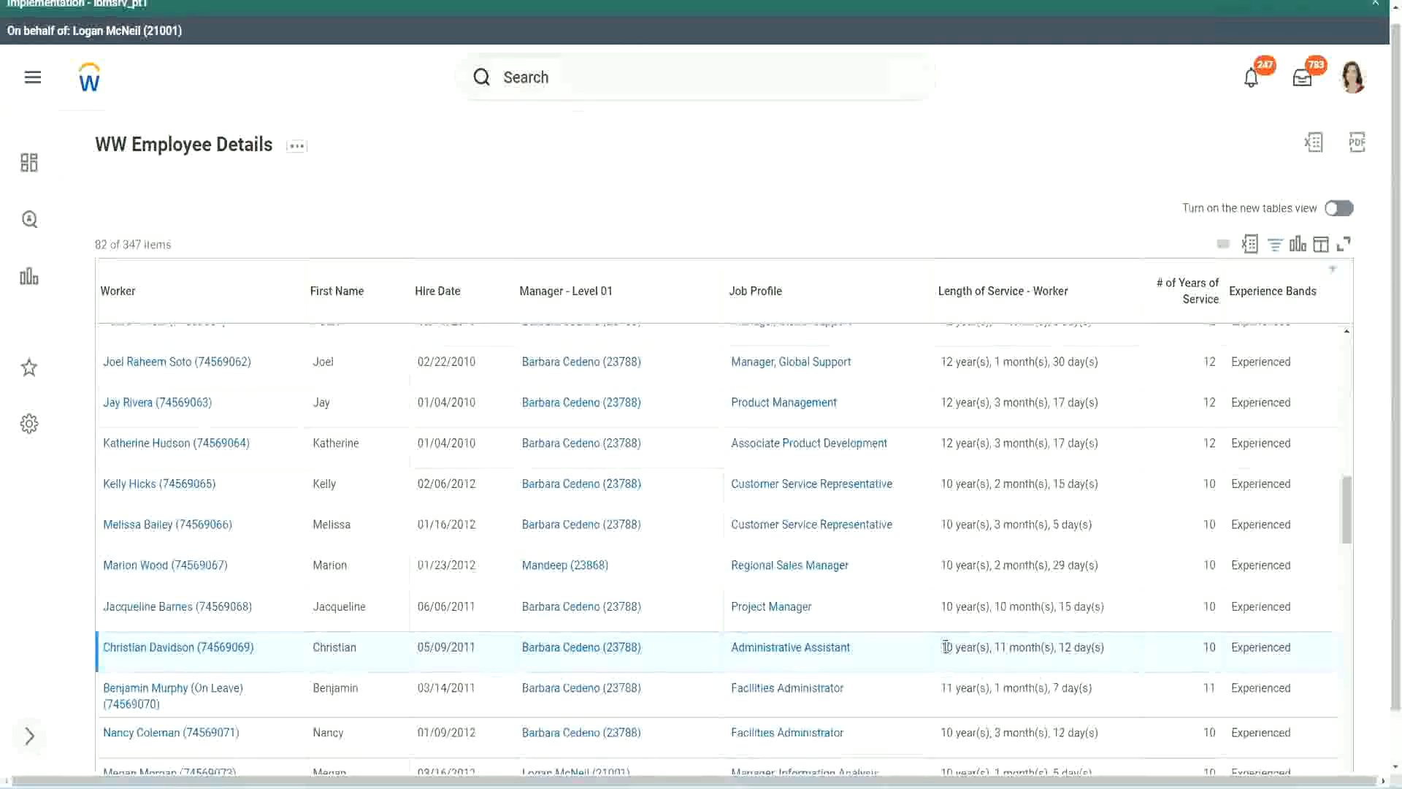
pyautogui.doubleClick(1209, 647)
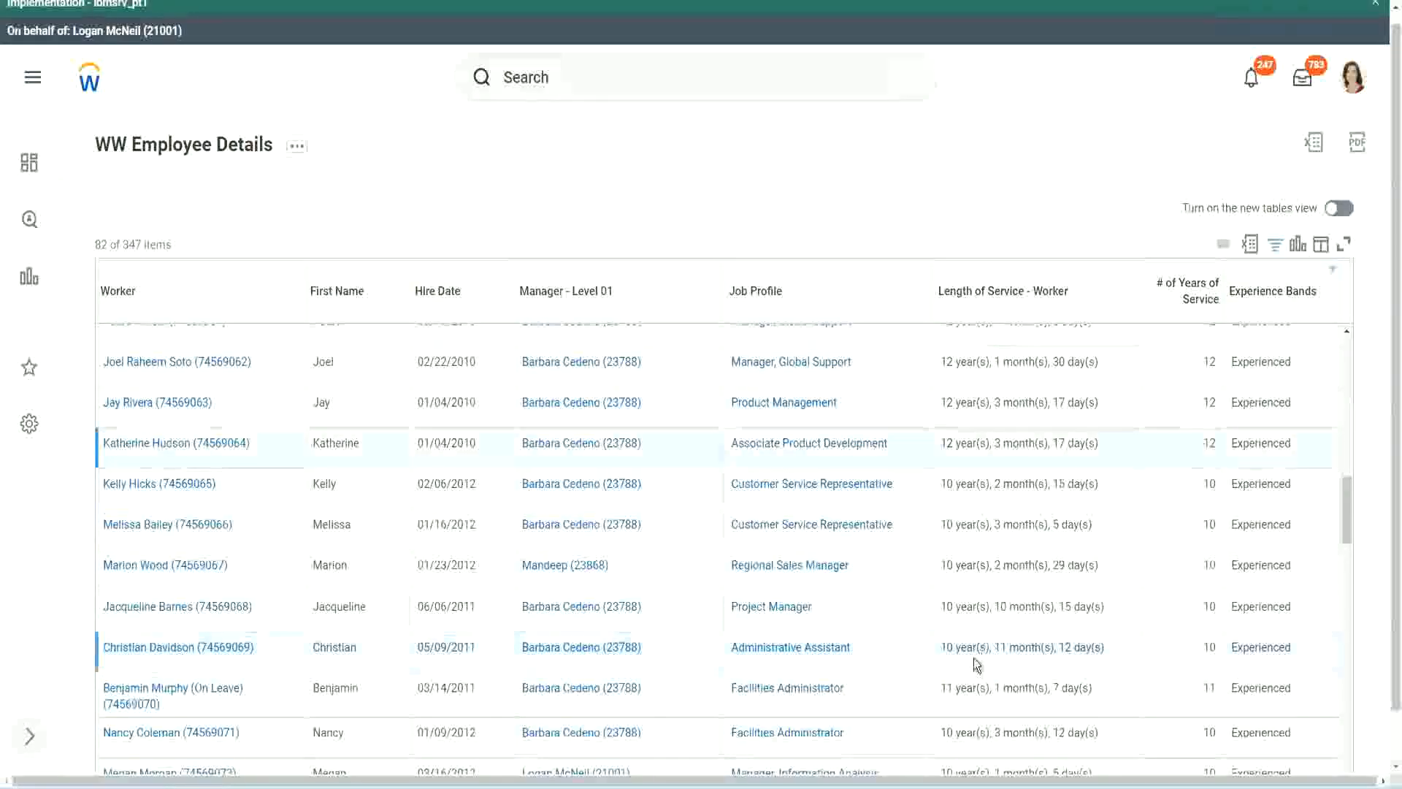
pyautogui.doubleClick(947, 647)
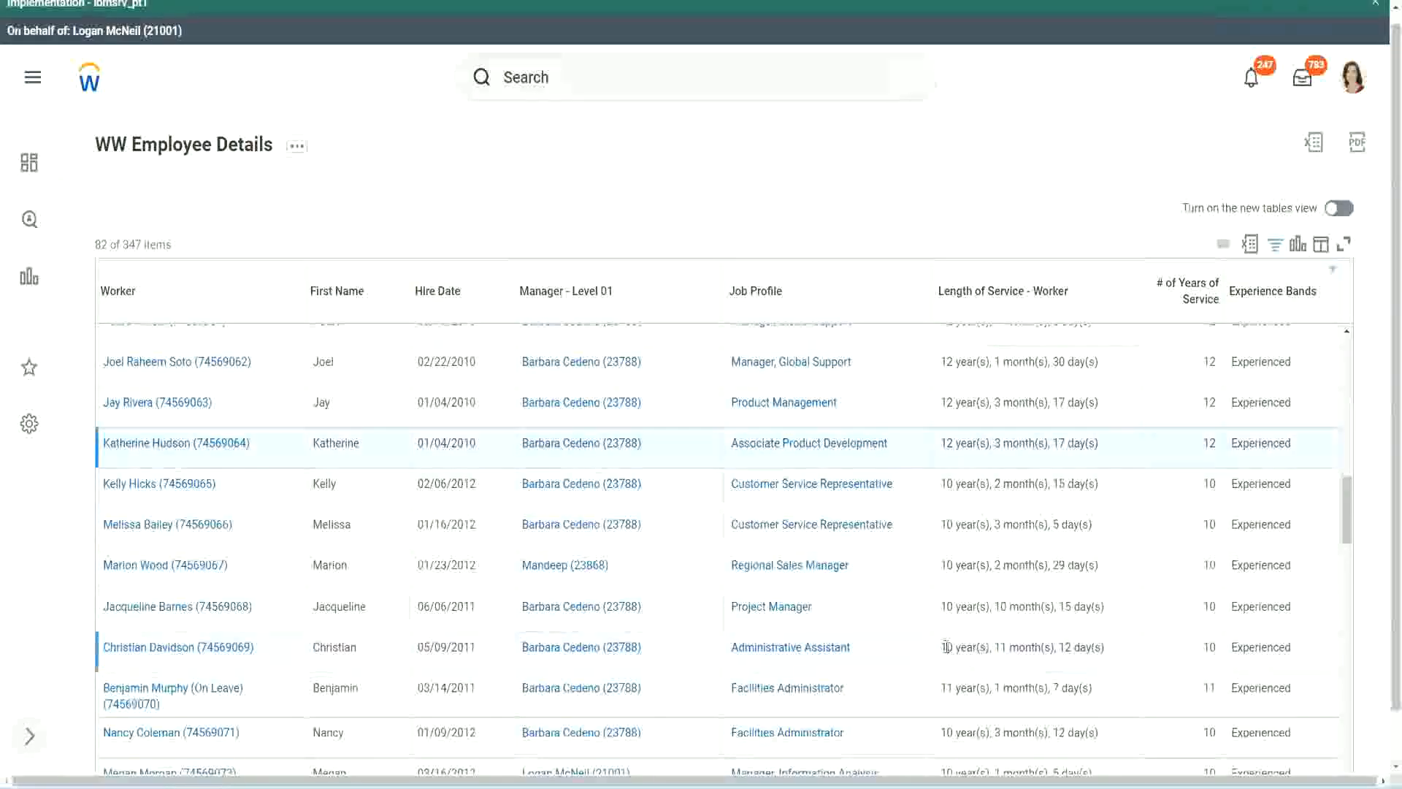
pyautogui.click(1059, 643)
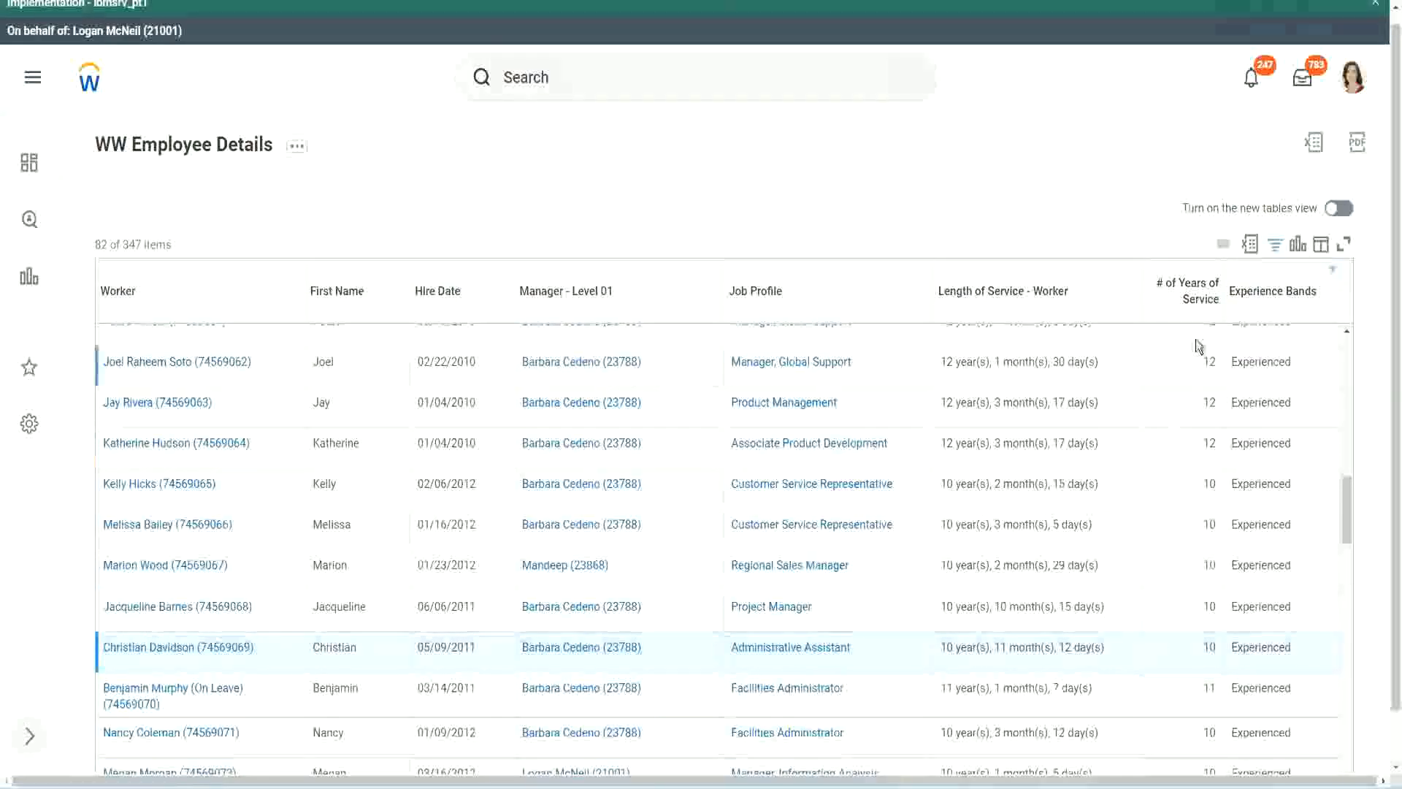
pyautogui.doubleClick(1213, 362)
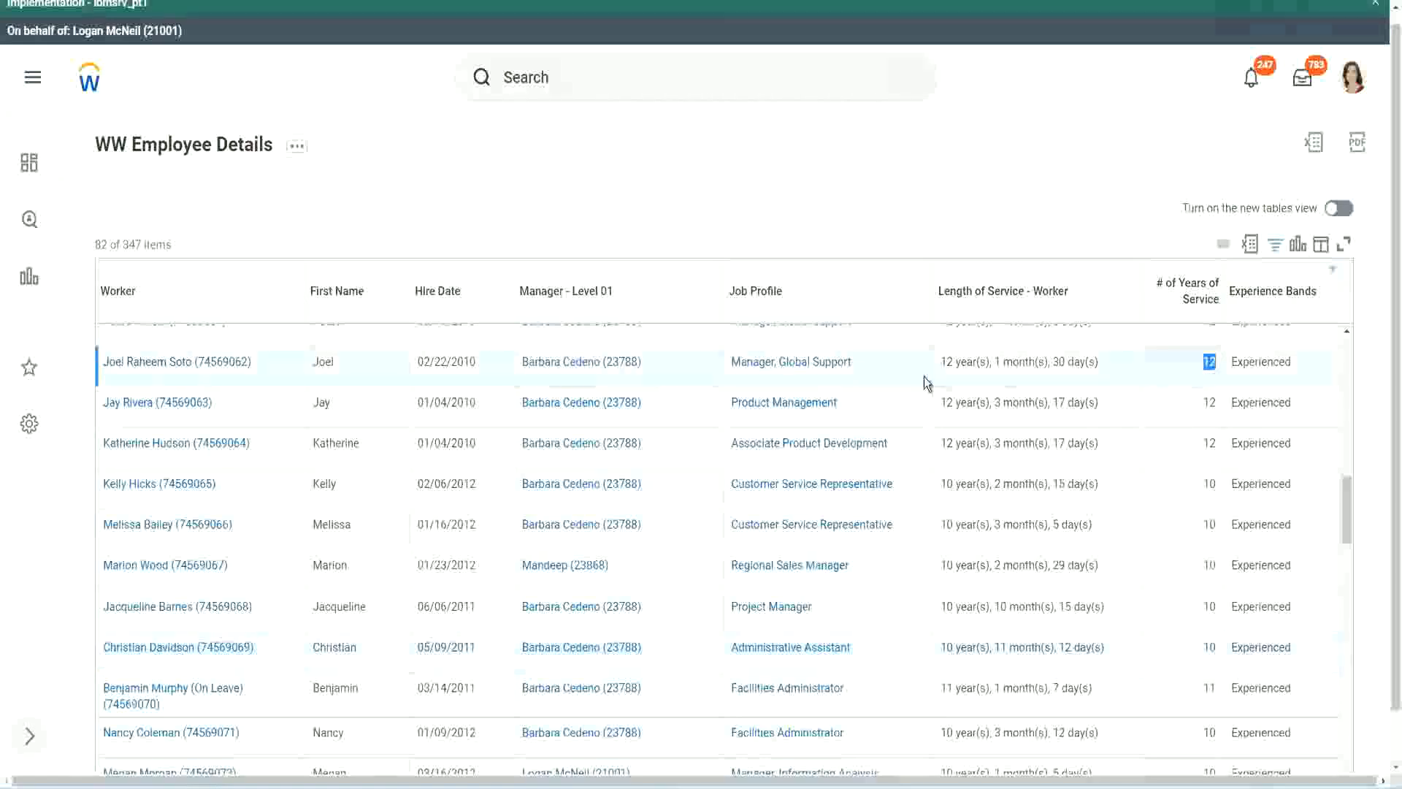
pyautogui.moveTo(941, 361); pyautogui.dragTo(1120, 361)
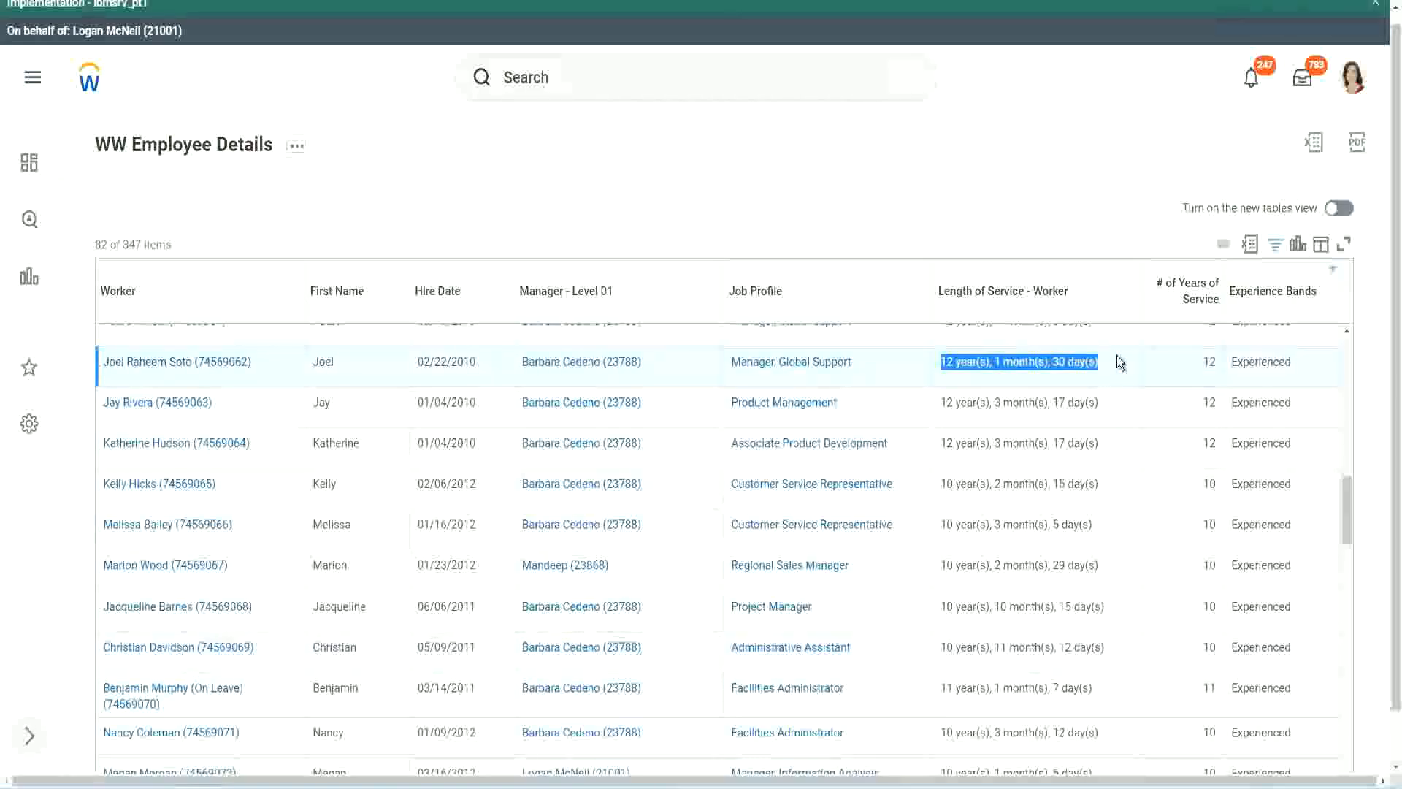
pyautogui.click(1088, 645)
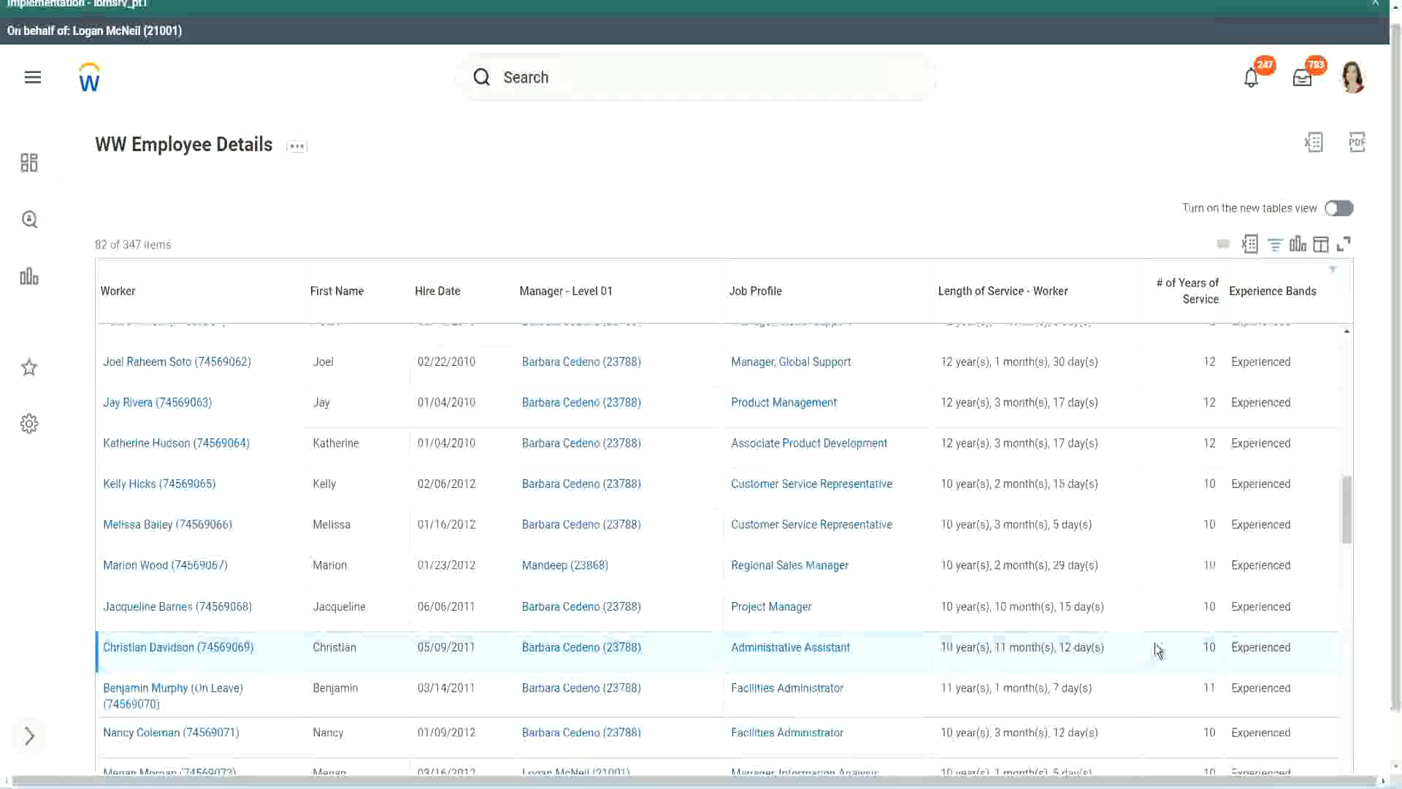
pyautogui.doubleClick(1210, 646)
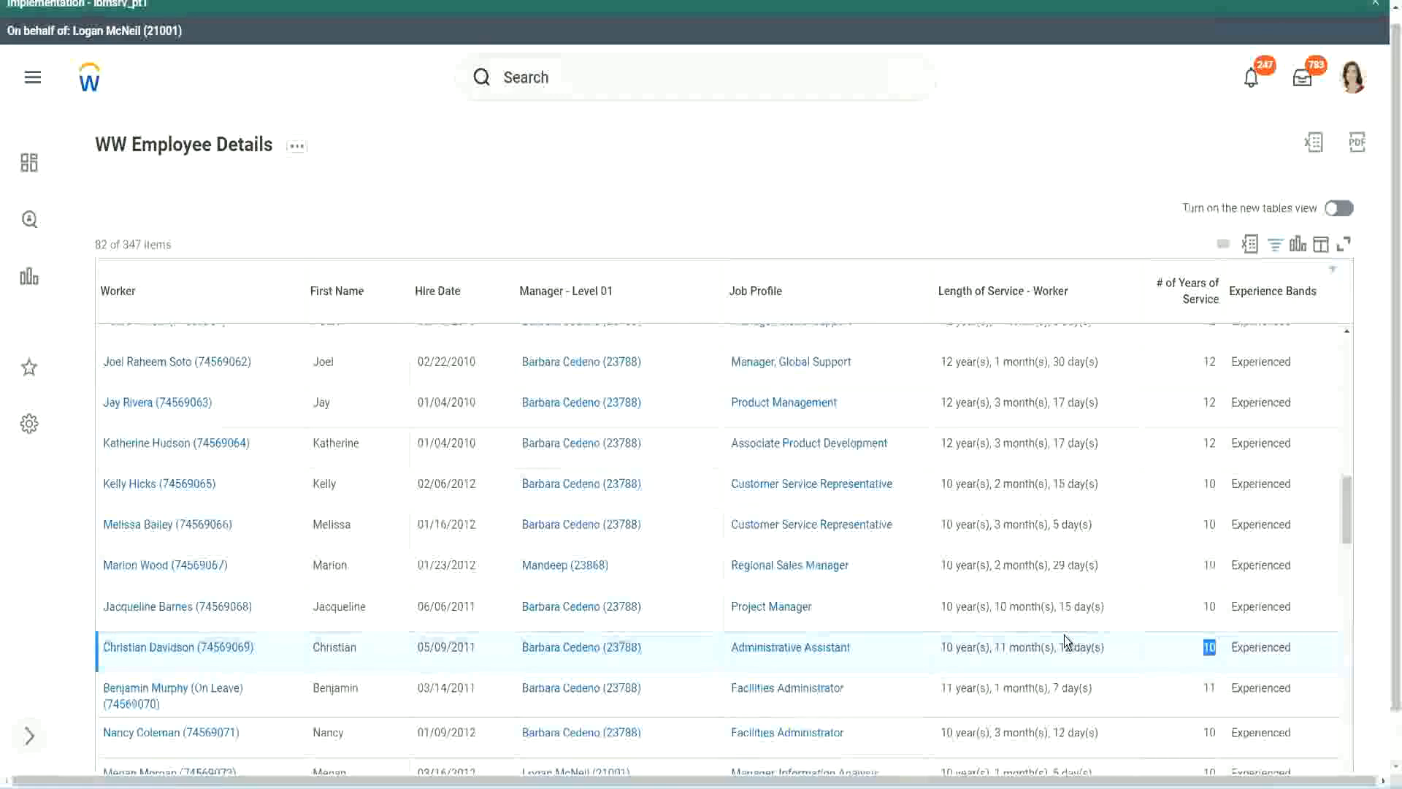
pyautogui.click(1158, 652)
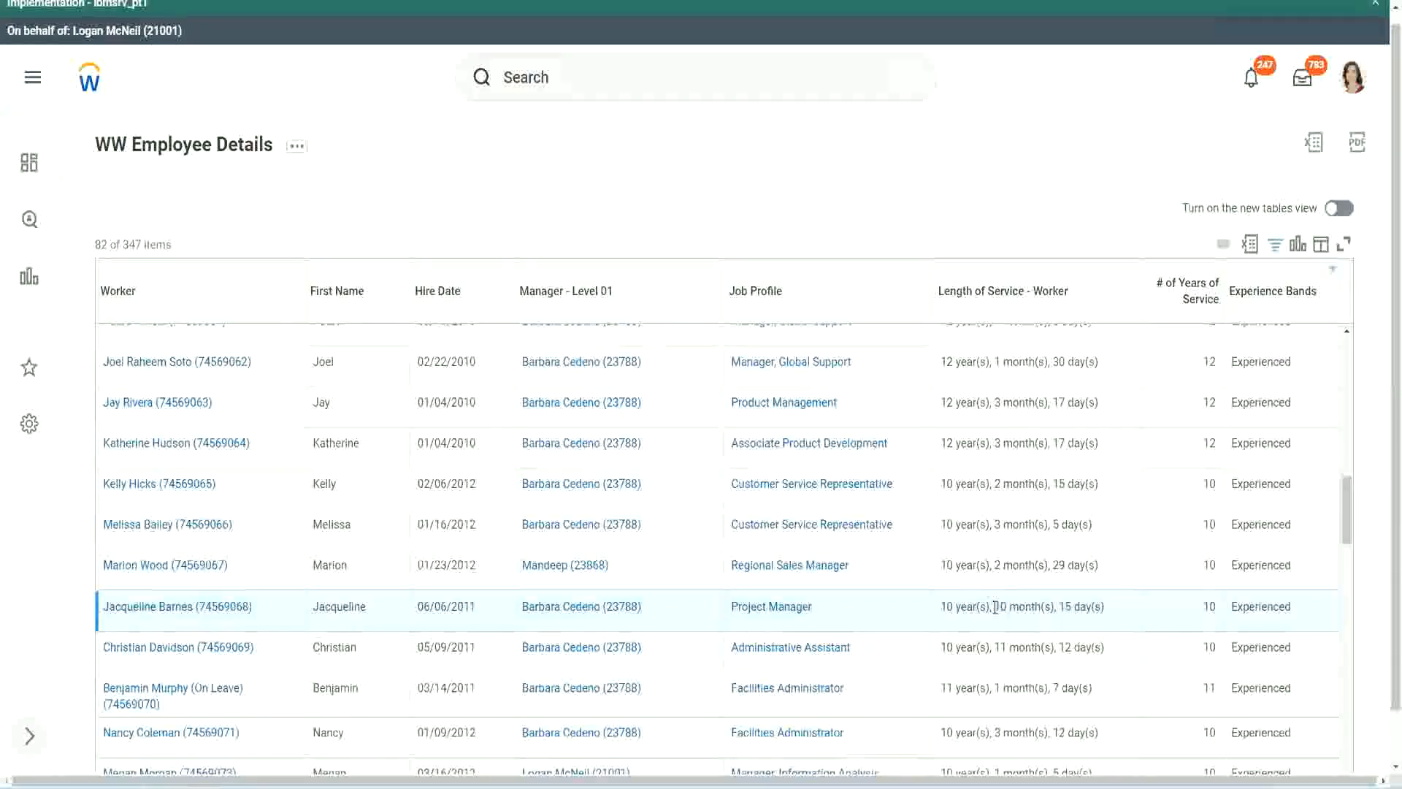
pyautogui.moveTo(994, 607); pyautogui.dragTo(1010, 607)
pyautogui.click(1047, 607)
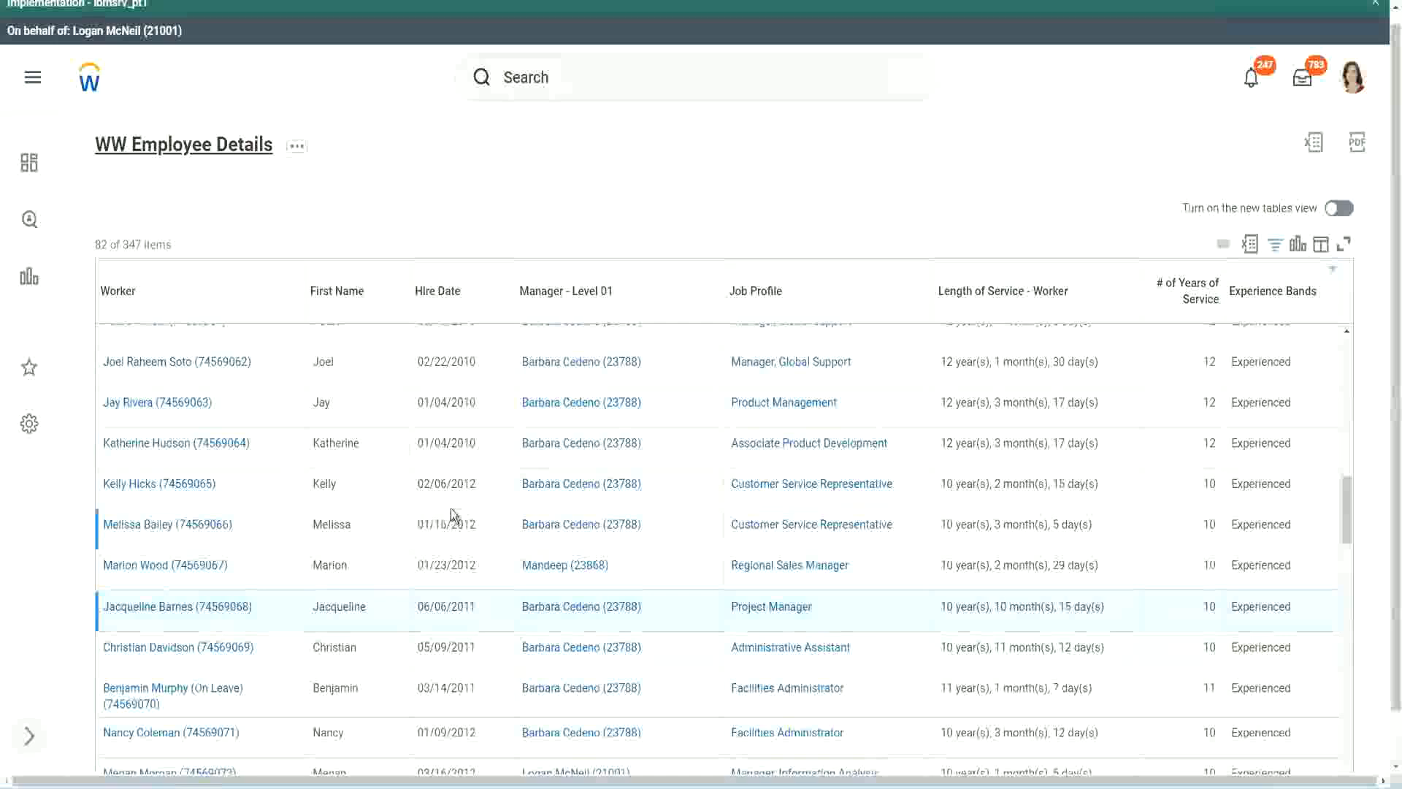
# - Open the calculated field behind the Experience Bands column in a new tab, dismiss the environment banner and review its conditions and return values
pyautogui.scroll(-5, 453, 513)
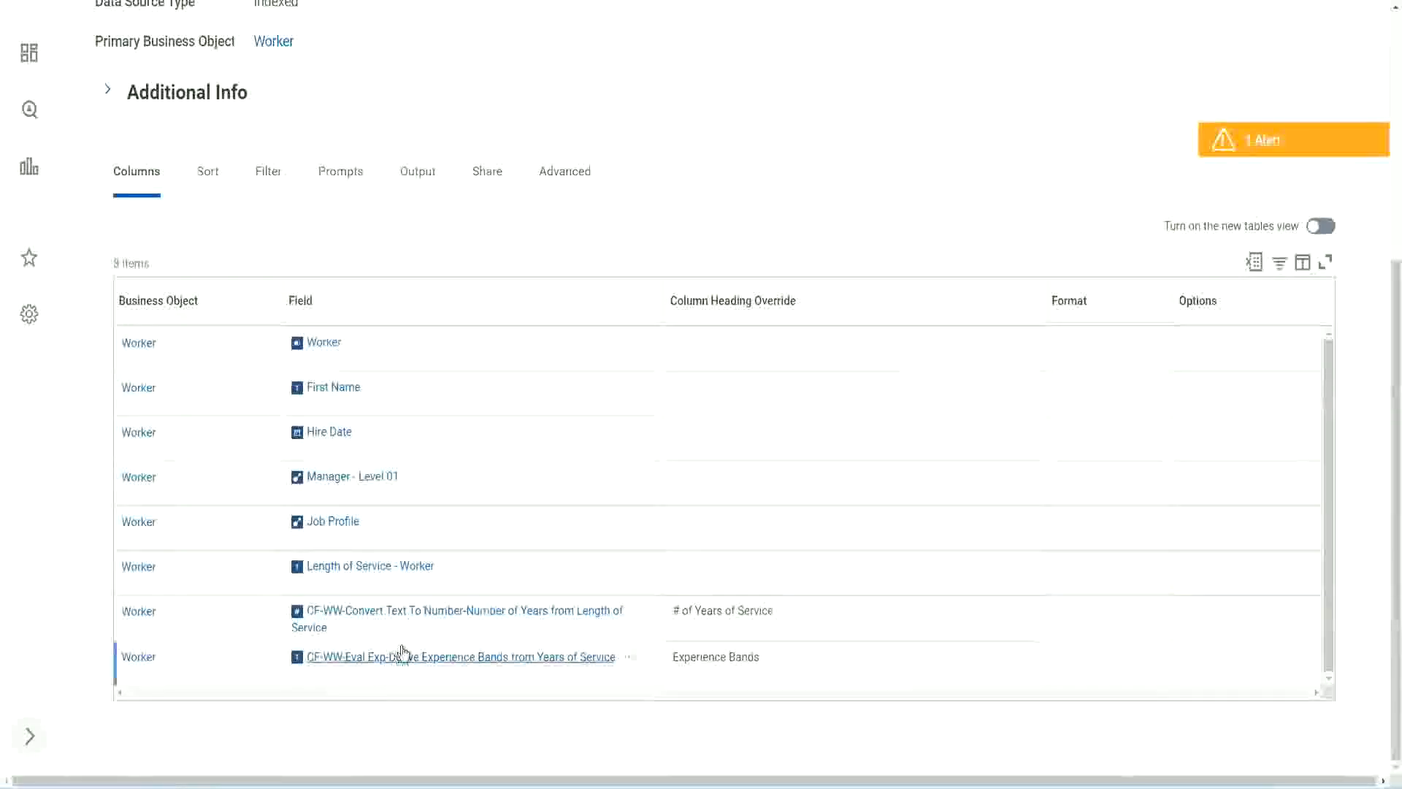
pyautogui.rightClick(381, 665)
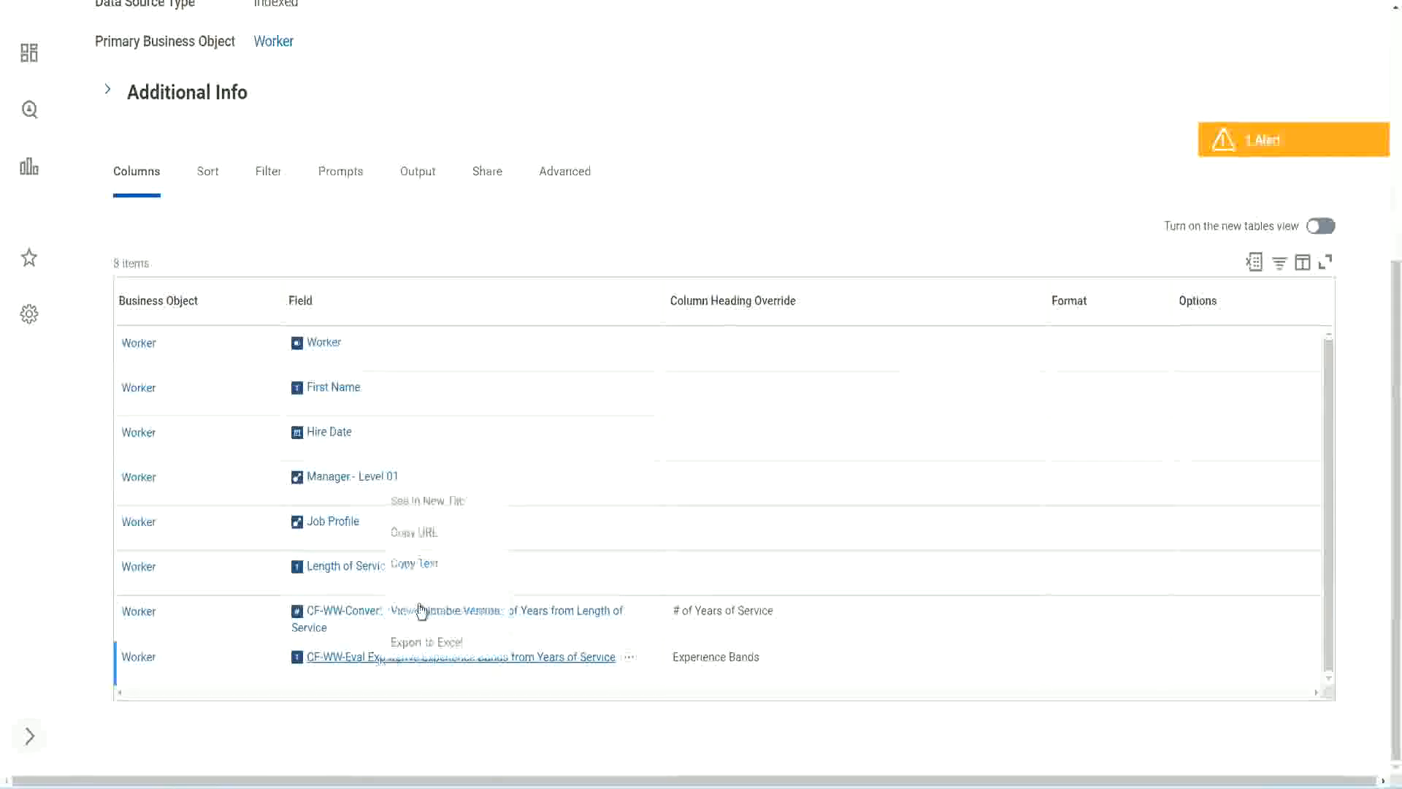
pyautogui.click(441, 501)
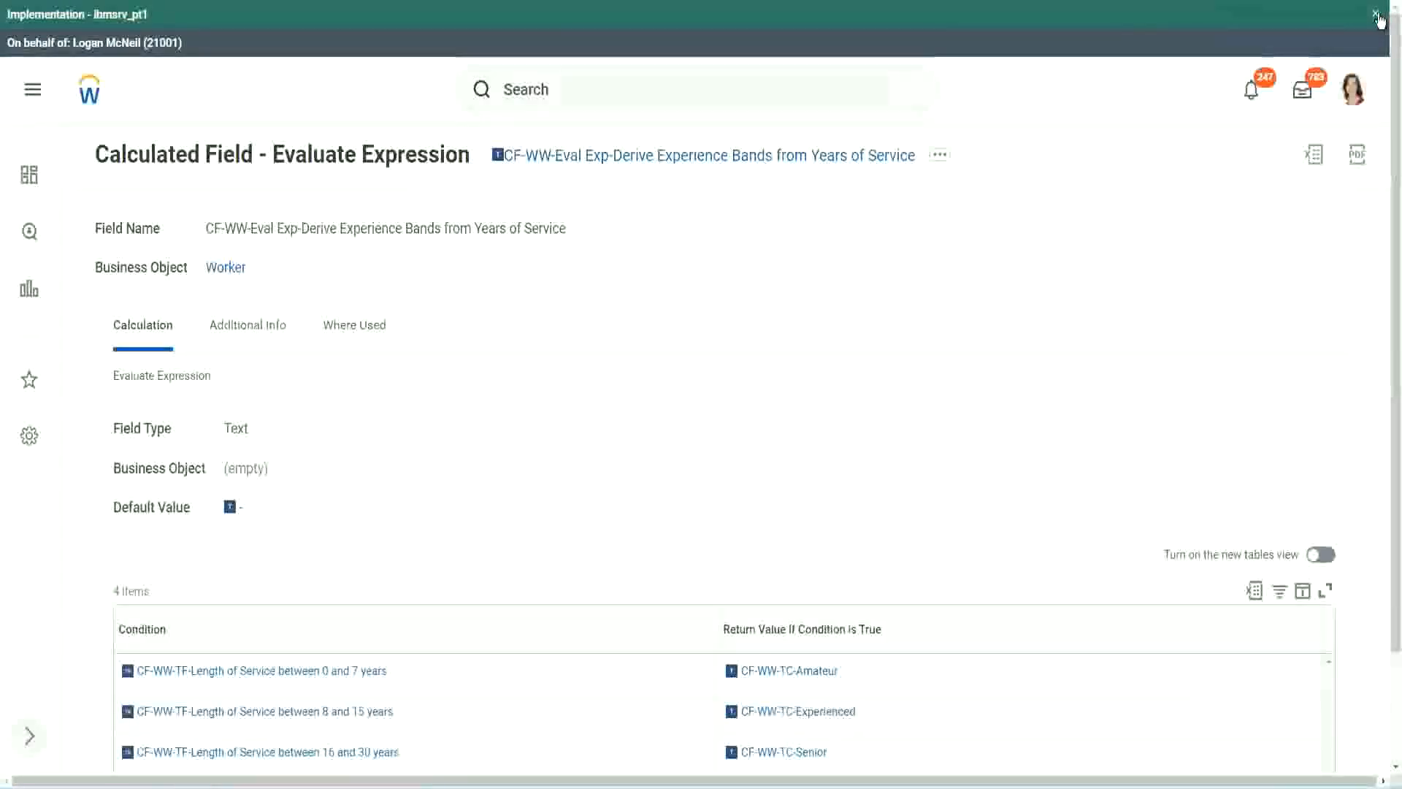
pyautogui.click(1376, 16)
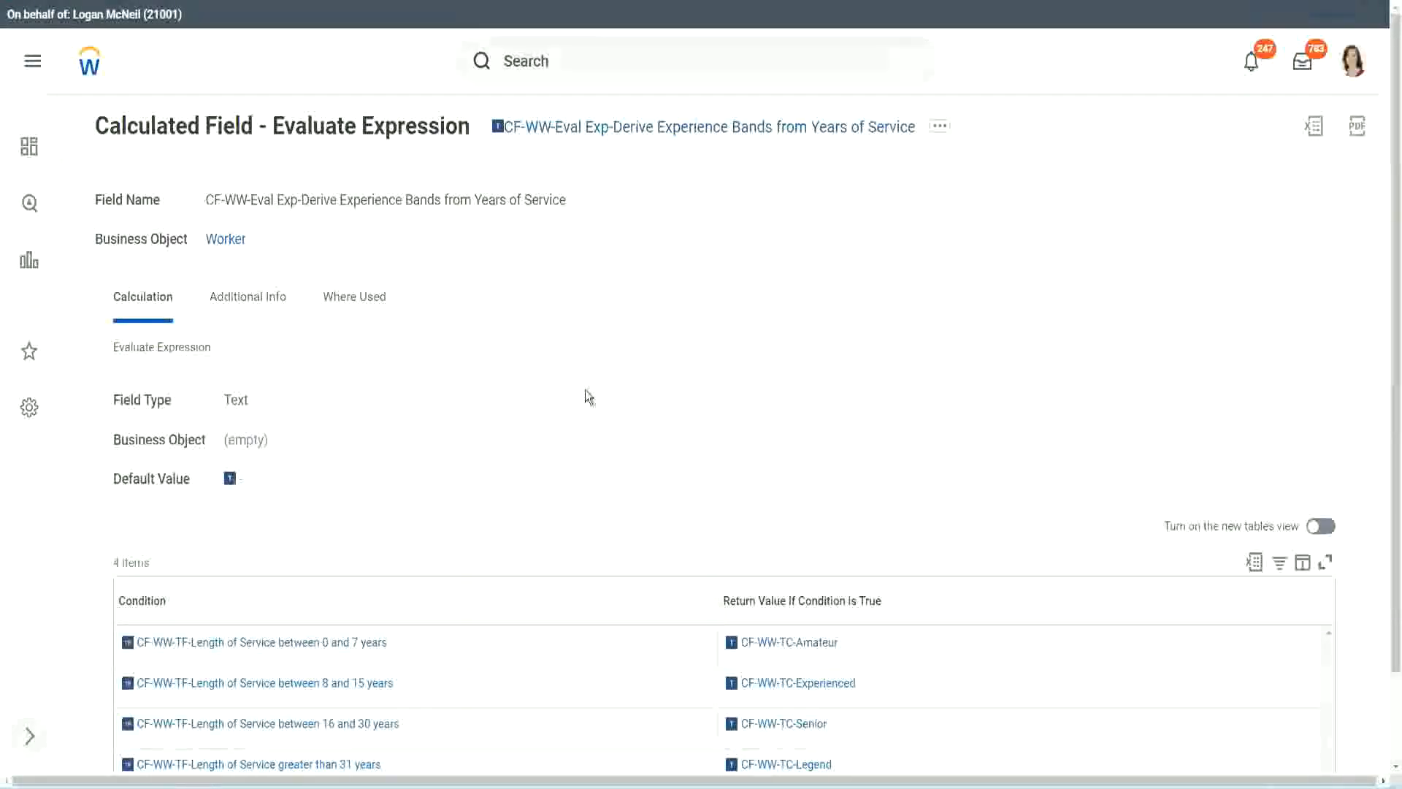
pyautogui.scroll(-1, 558, 413)
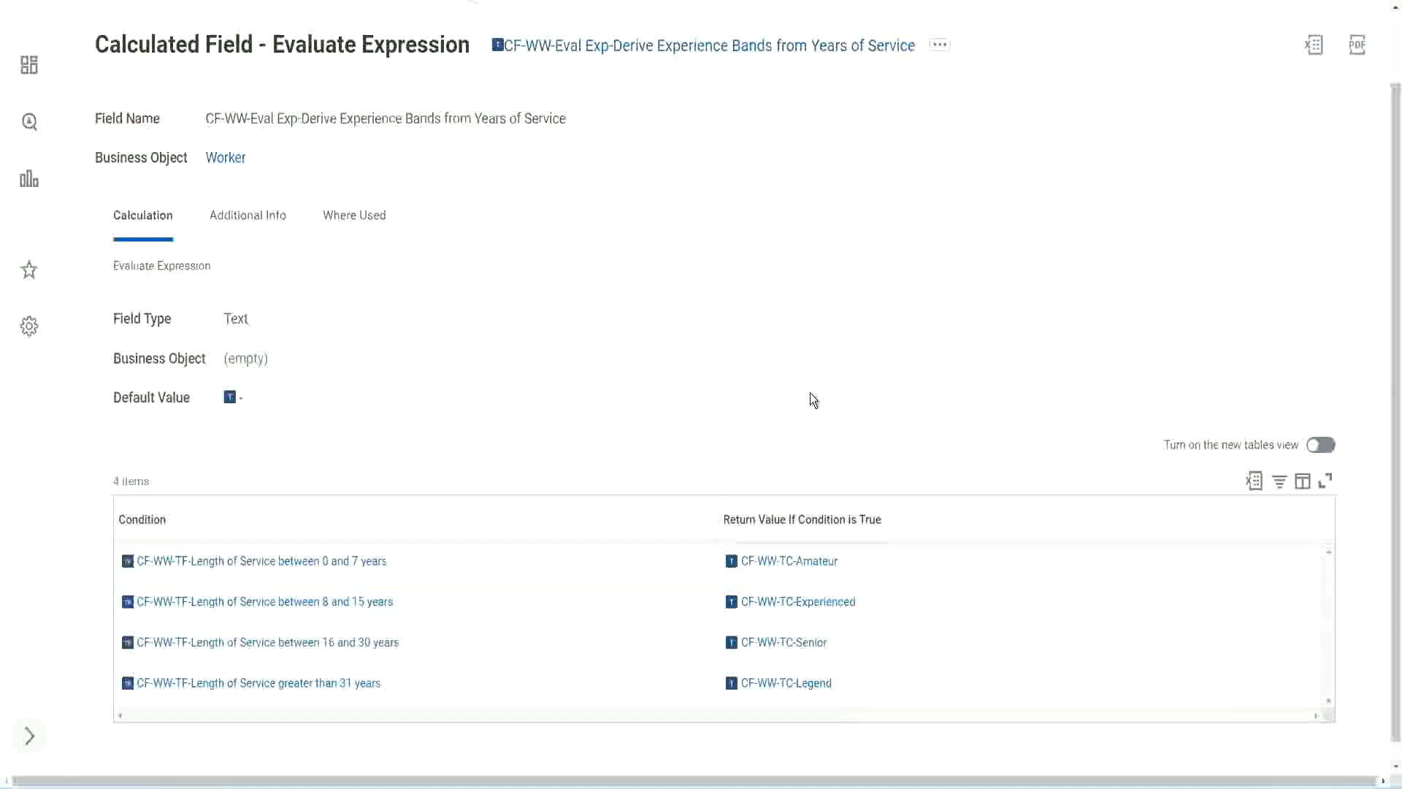
# - Copy the name of the Evaluate Expression calculated field from the page heading
pyautogui.click(636, 515)
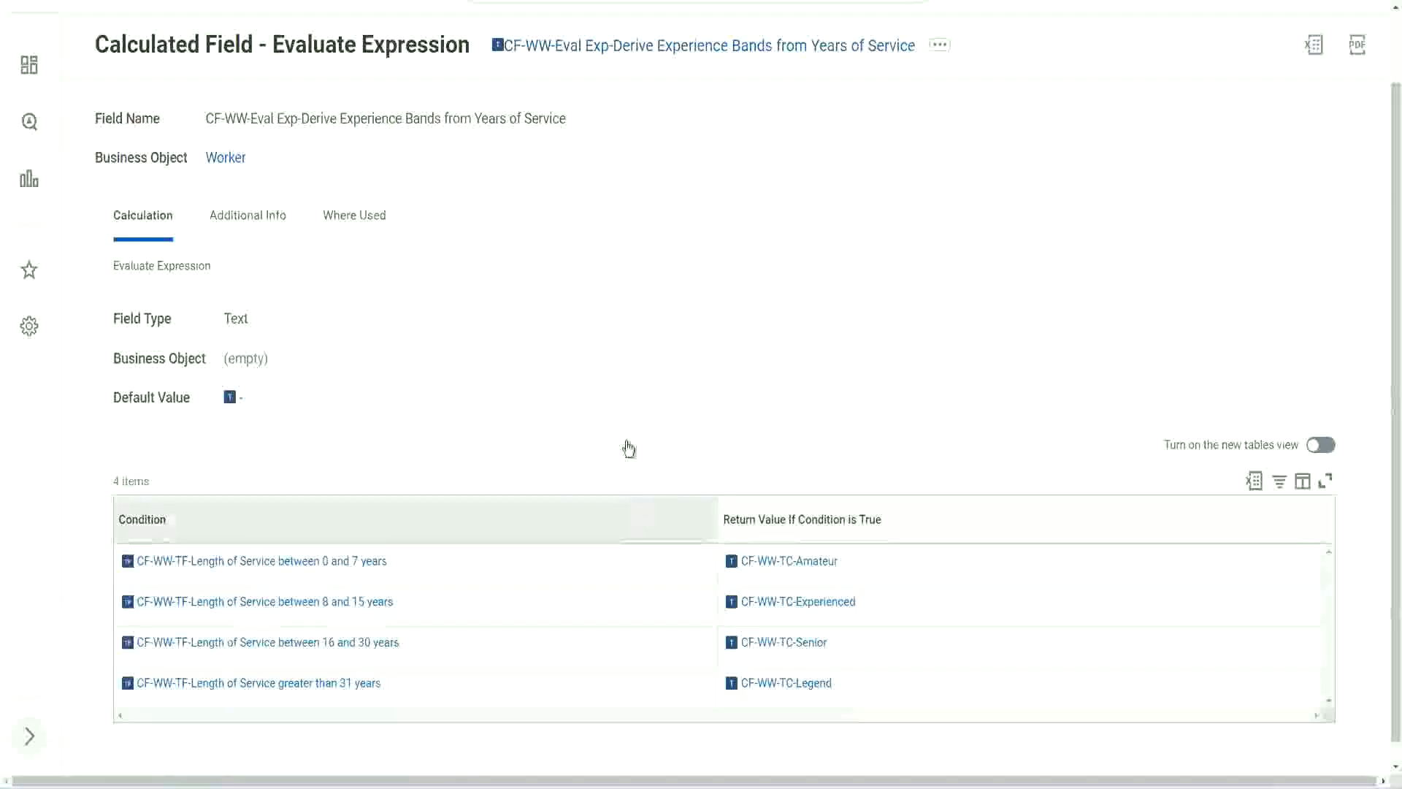
pyautogui.click(627, 336)
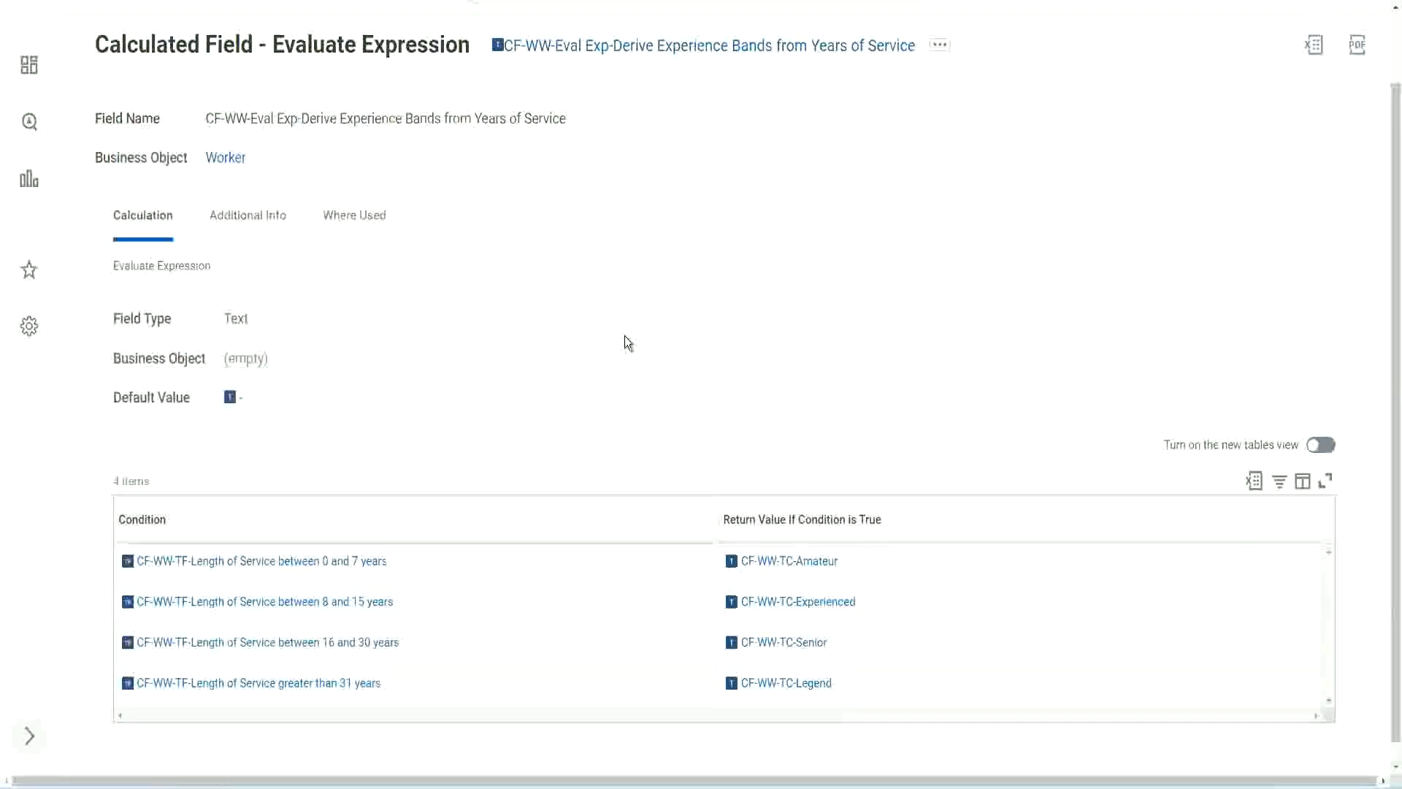
pyautogui.rightClick(618, 54)
pyautogui.click(655, 130)
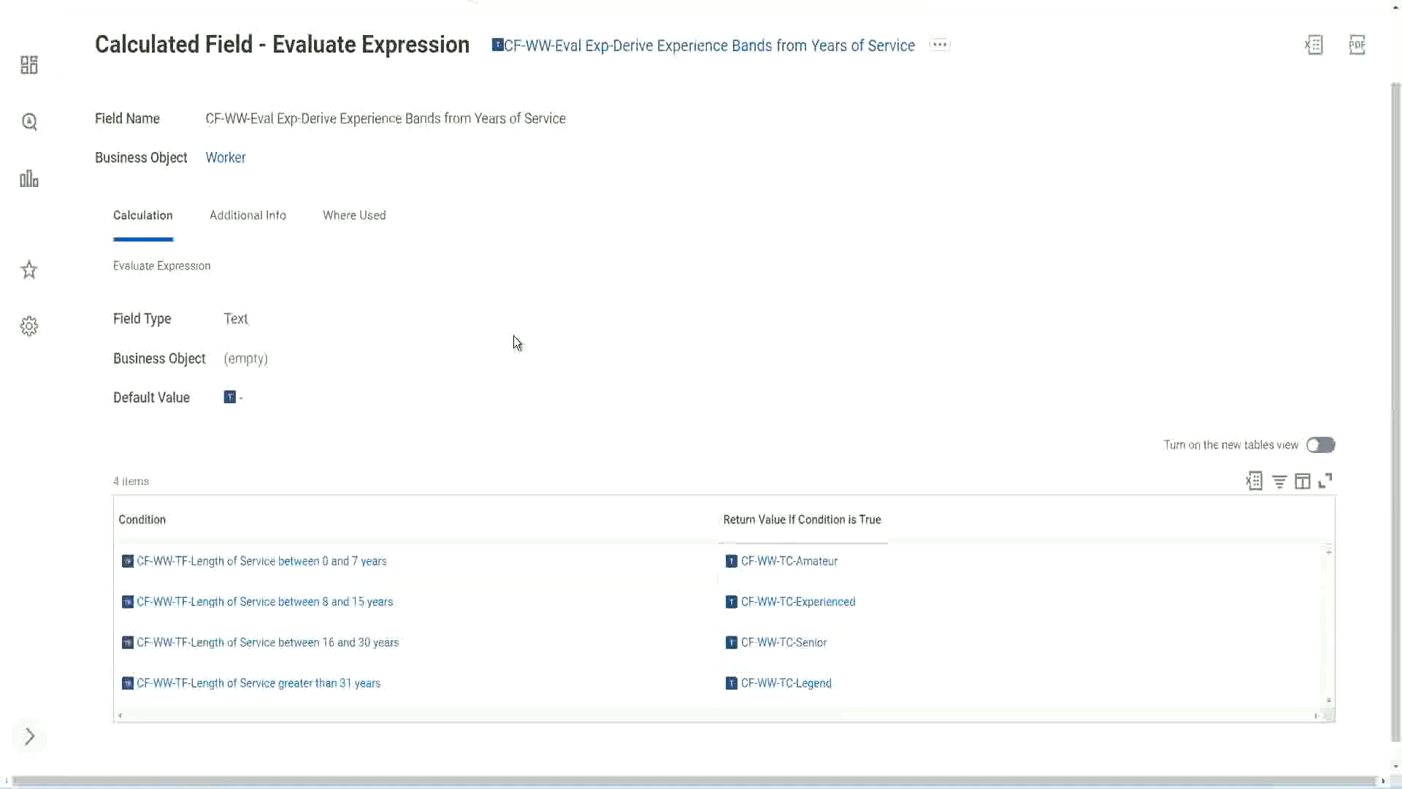
# - Return to the custom report definition and start the Create Calculated Field task by searching for "create cal field"
pyautogui.scroll(1, 545, 289)
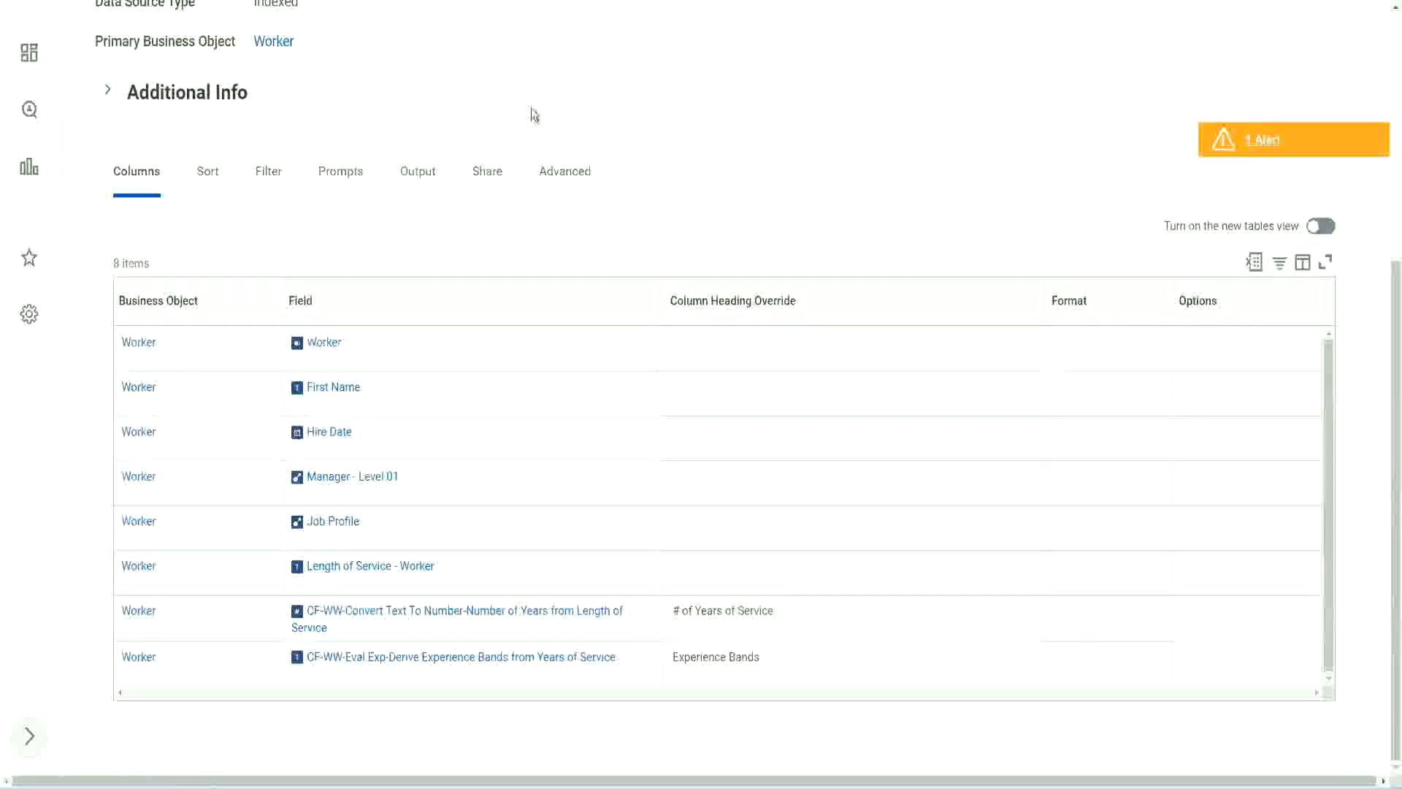
pyautogui.scroll(5, 532, 111)
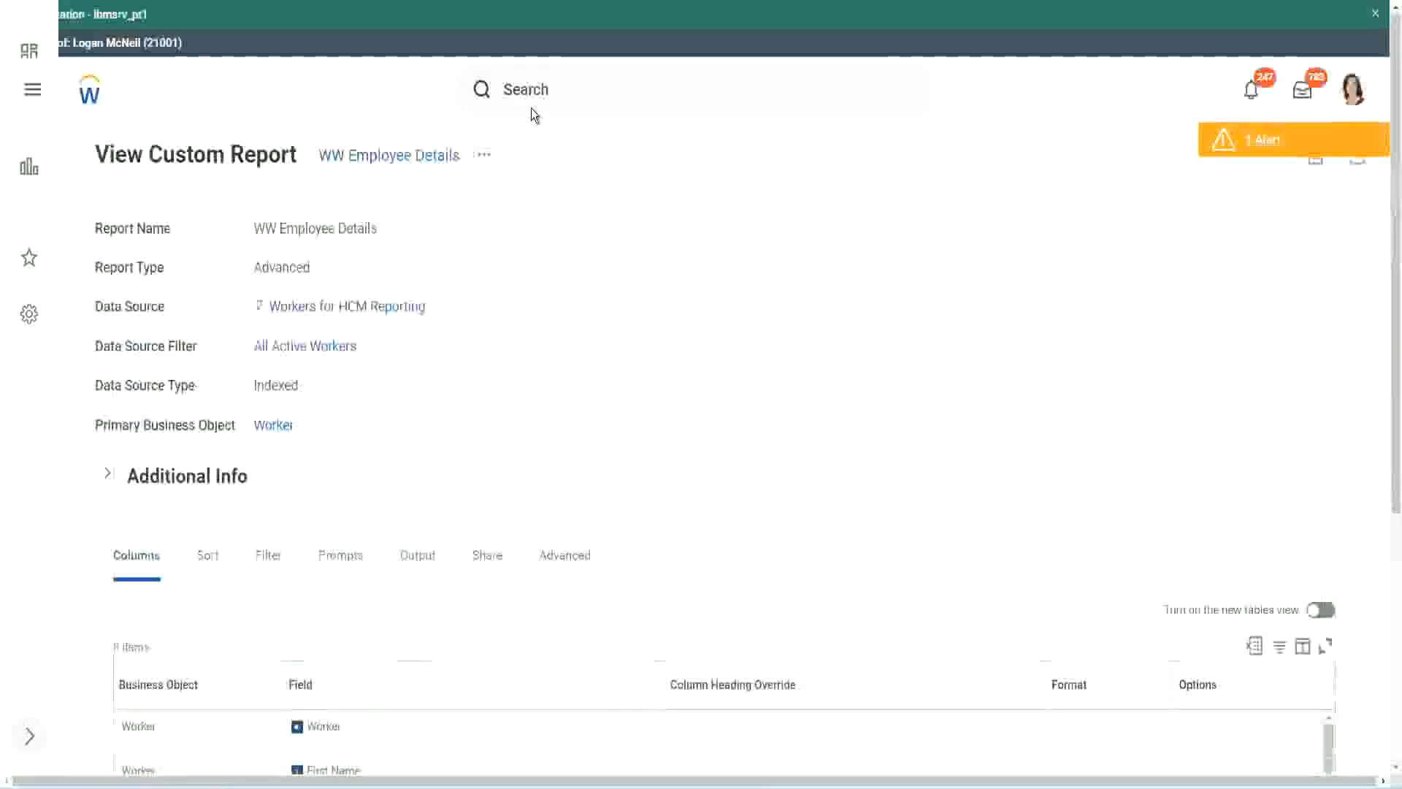
pyautogui.click(570, 88)
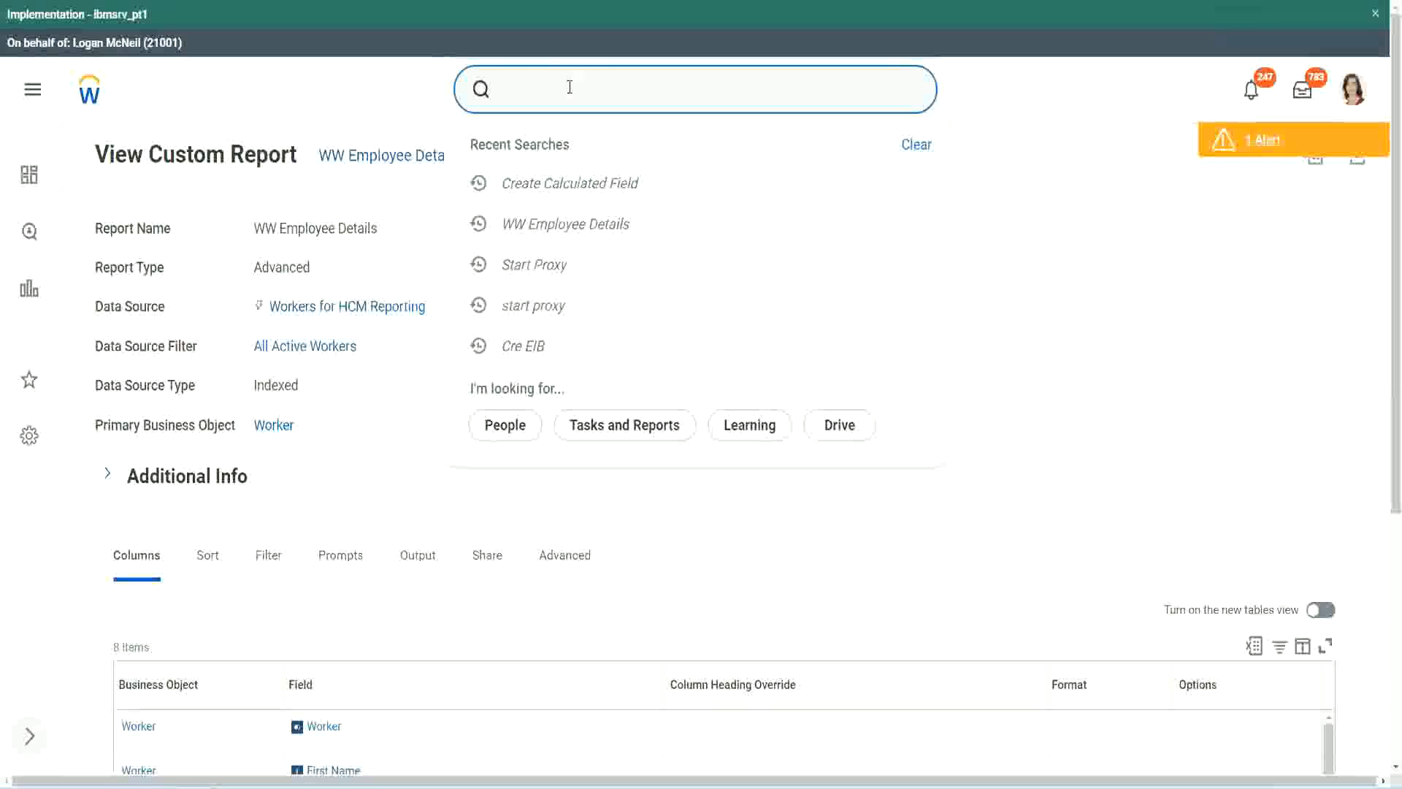
pyautogui.write('create cal field')
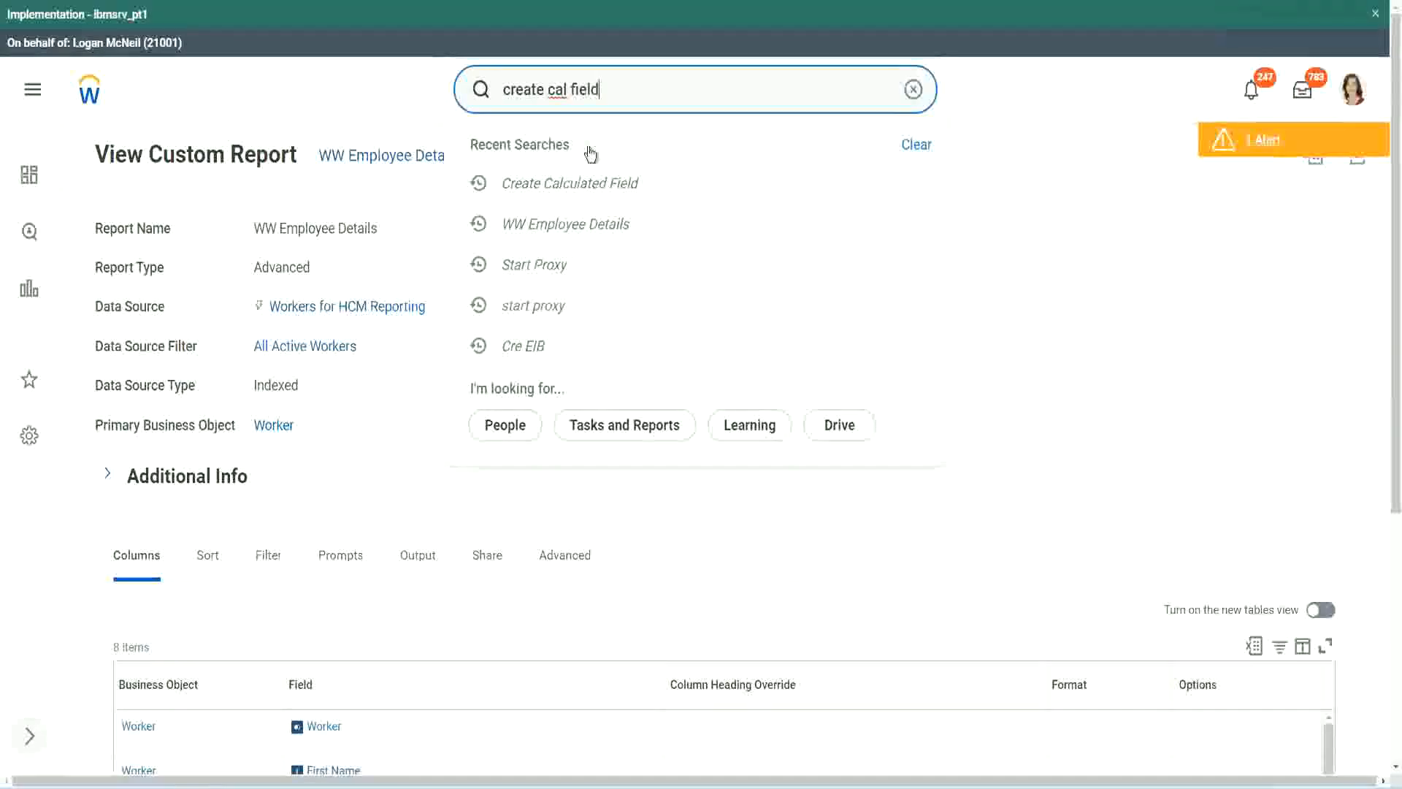
pyautogui.click(565, 153)
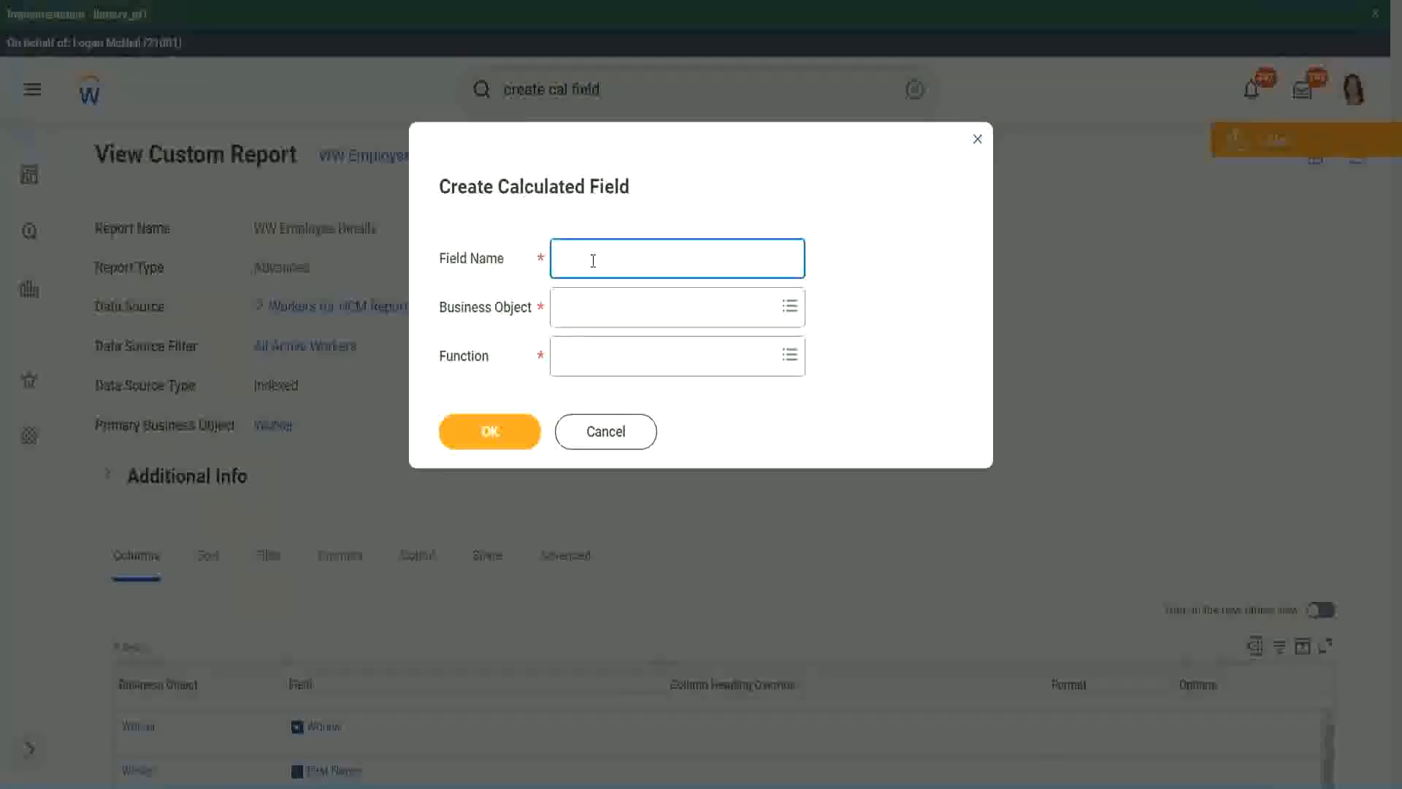
# - Paste "CF-WW-Eval Exp-Derive Experience Bands from Years of Service" as the new calculated field's name
pyautogui.hotkey('ctrl', 'v')
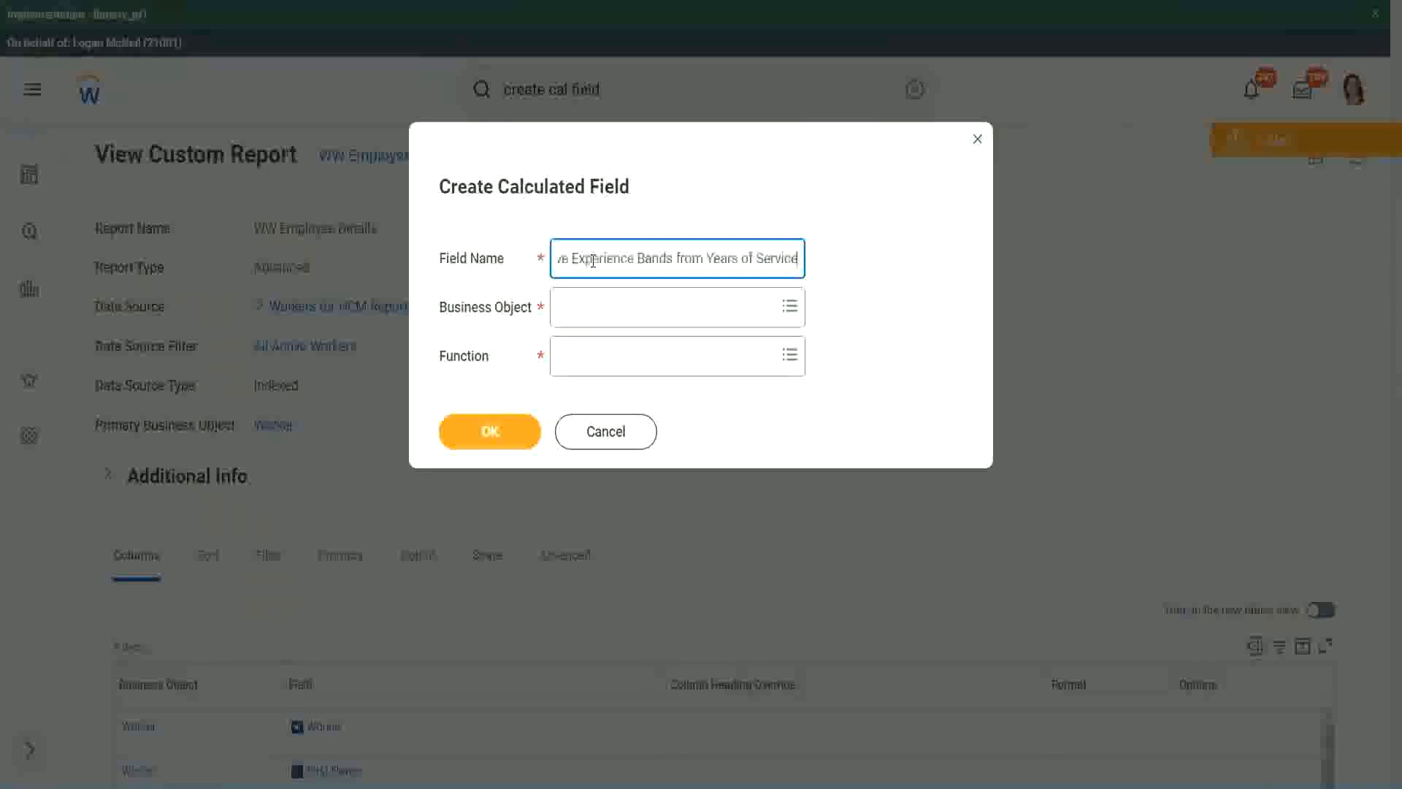
pyautogui.moveTo(635, 258); pyautogui.dragTo(514, 241)
pyautogui.click(634, 258)
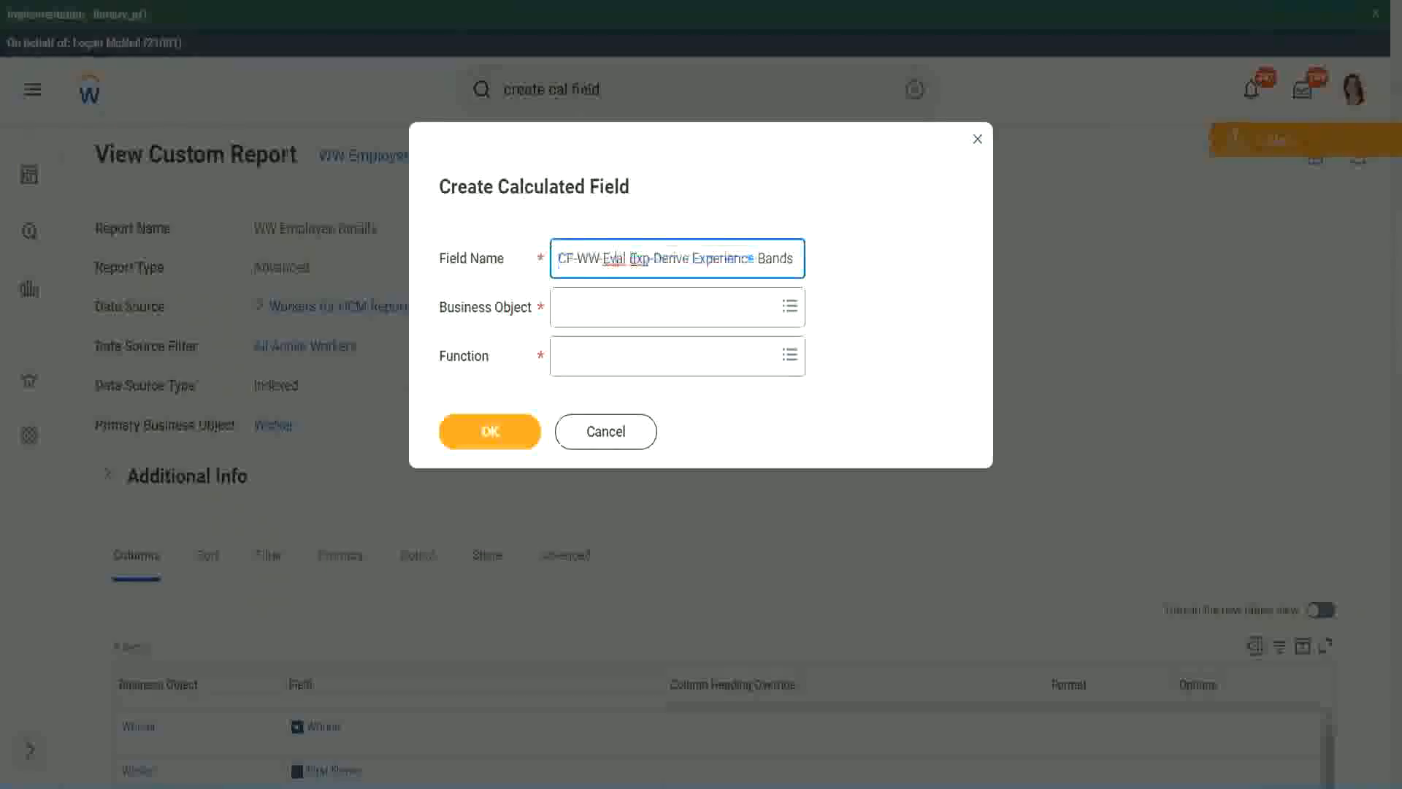
# - Insert "Bands" after "Eval Exp" in the new calculated field's name
pyautogui.doubleClick(639, 260)
pyautogui.press('Right')
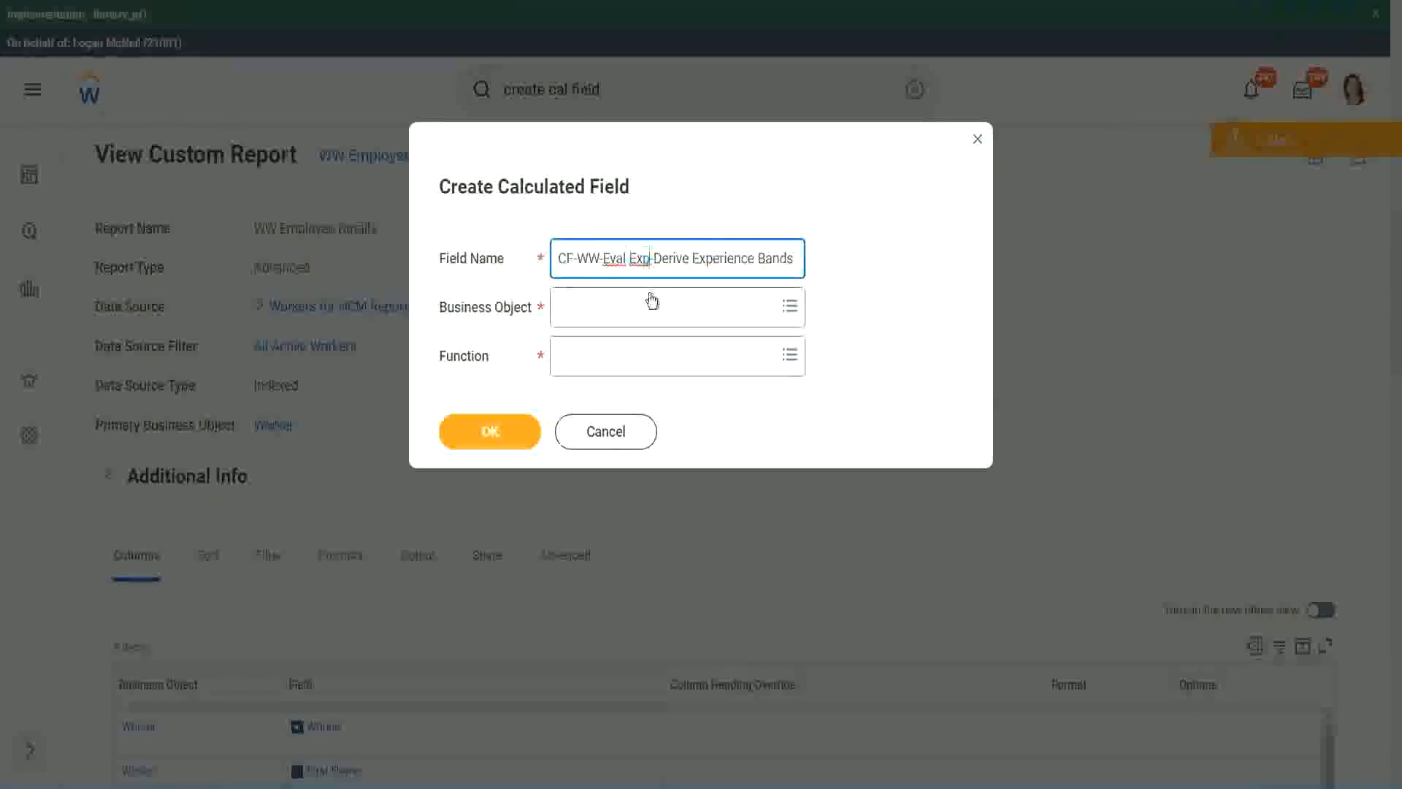
pyautogui.write('bands')
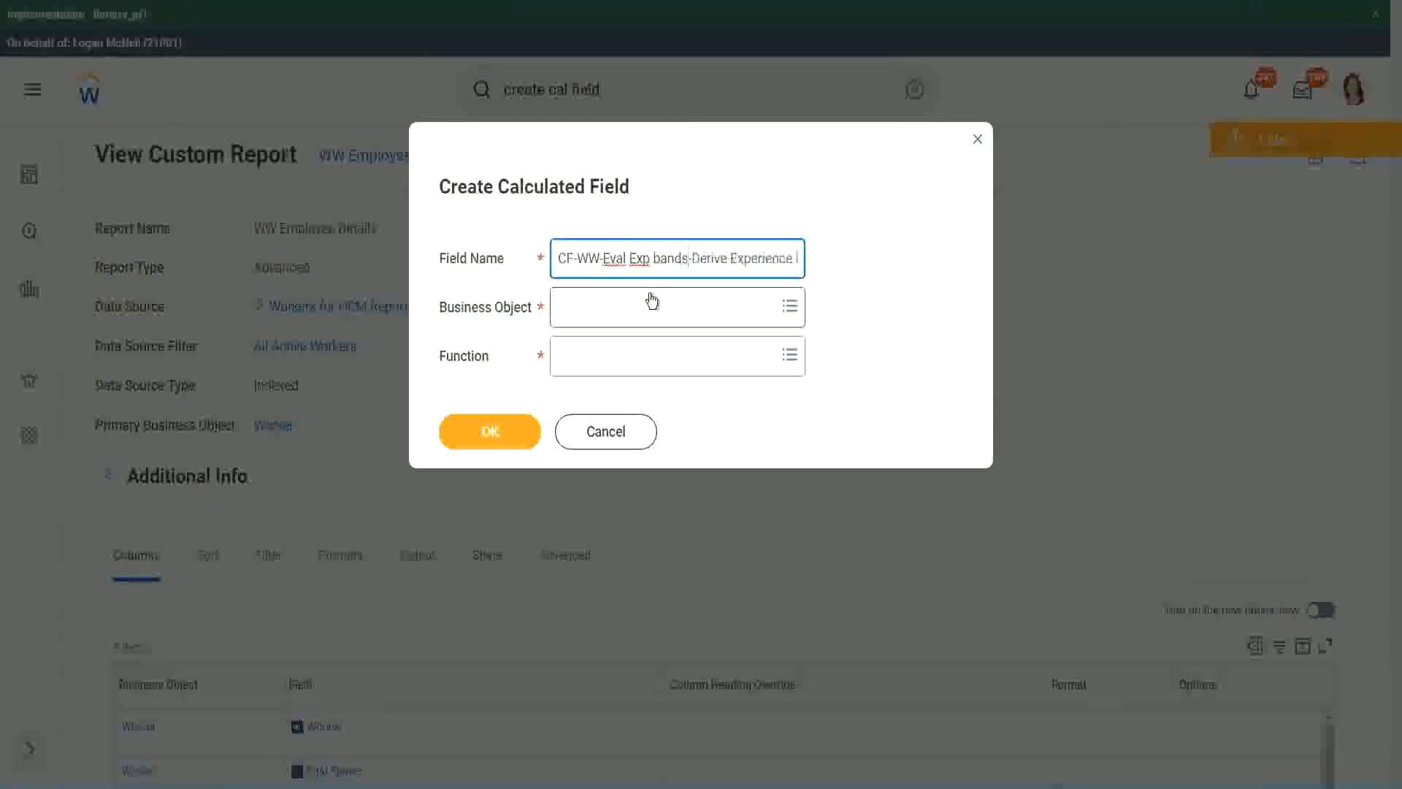
pyautogui.press('Left')
pyautogui.press('Left')
pyautogui.press('Left')
pyautogui.press('Left')
pyautogui.hotkey('shift', 'Left')
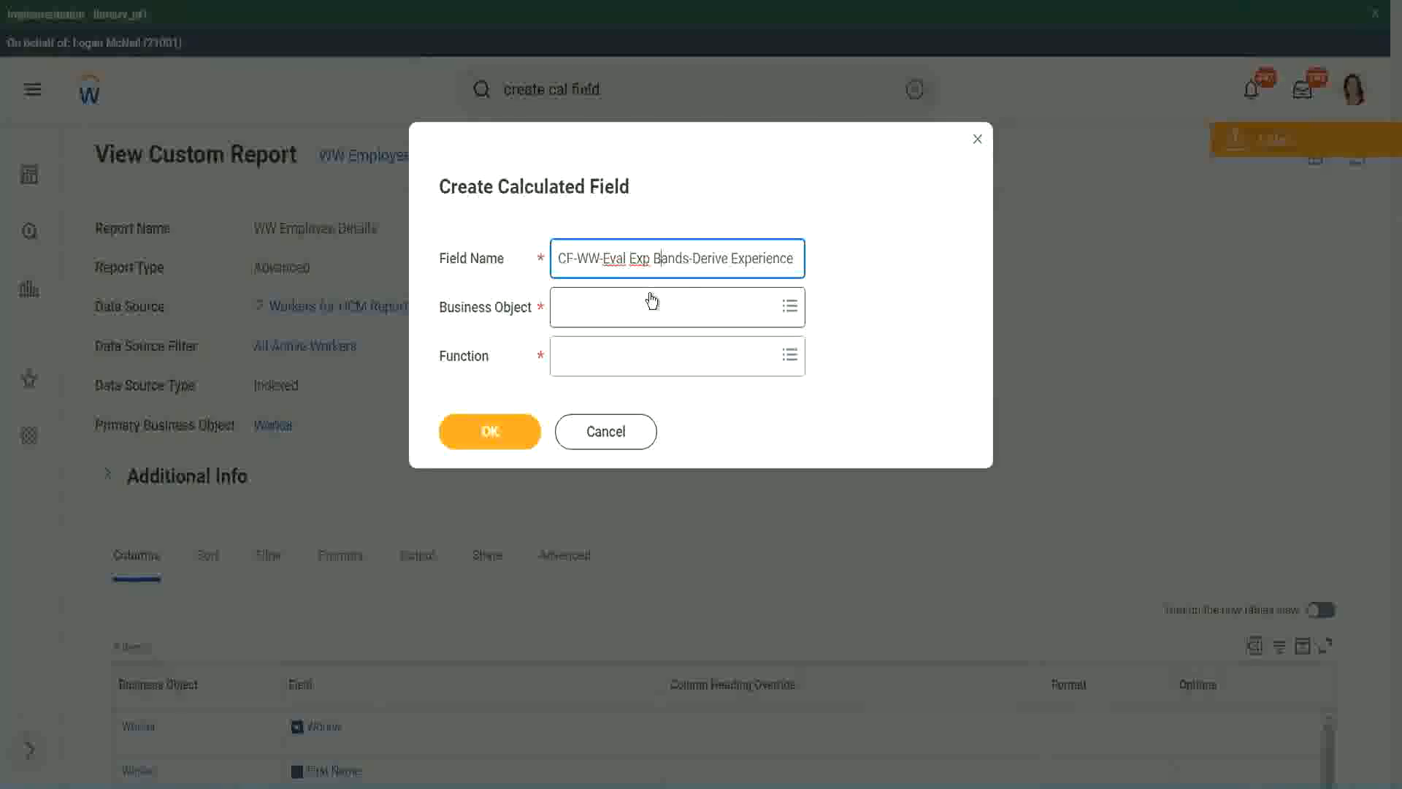
pyautogui.write('B')
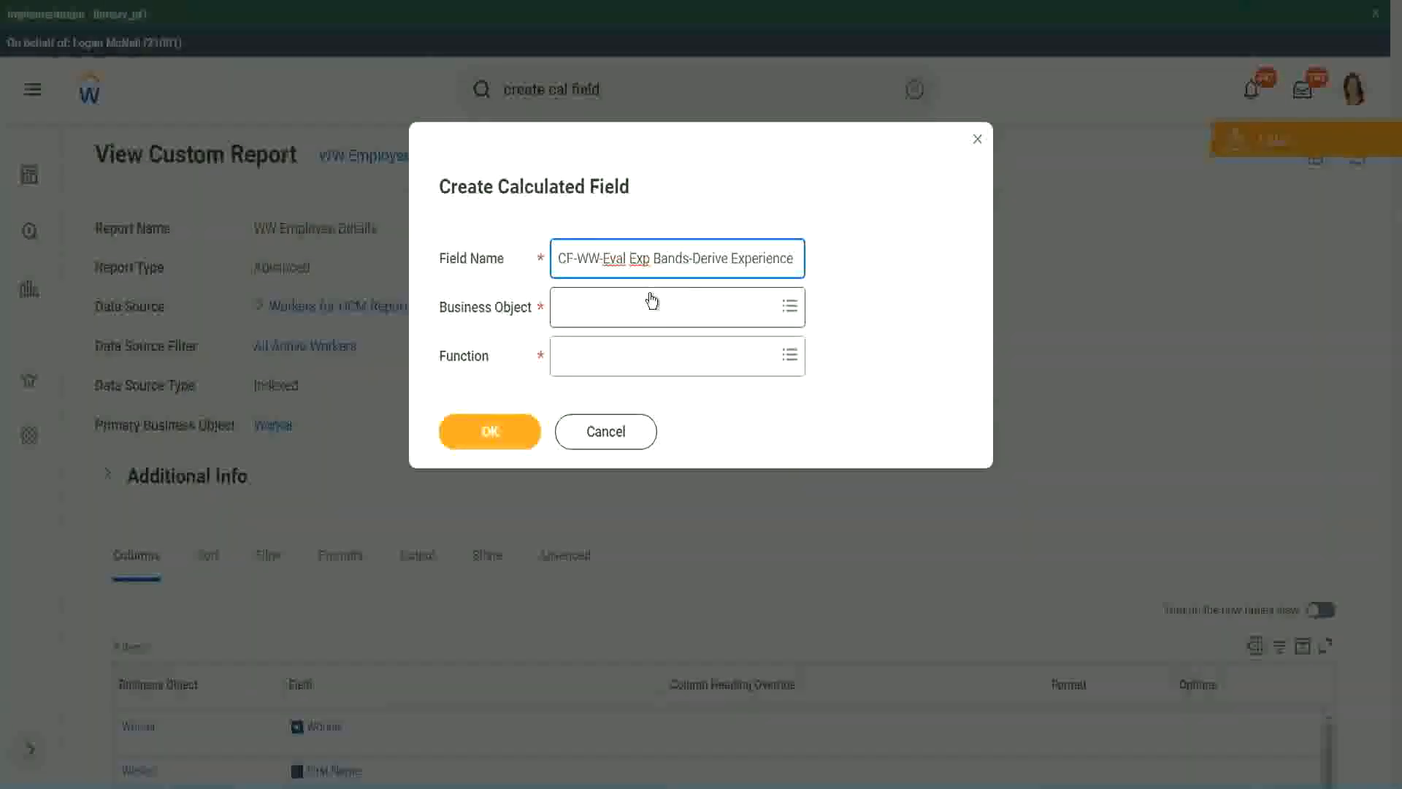
# - Replace "Derive" with "Determine" in the calculated field's name, keeping "Experience Bands from Years of Service"
pyautogui.press('Right')
pyautogui.press('Right')
pyautogui.press('Right')
pyautogui.press('Right')
pyautogui.write('Band')
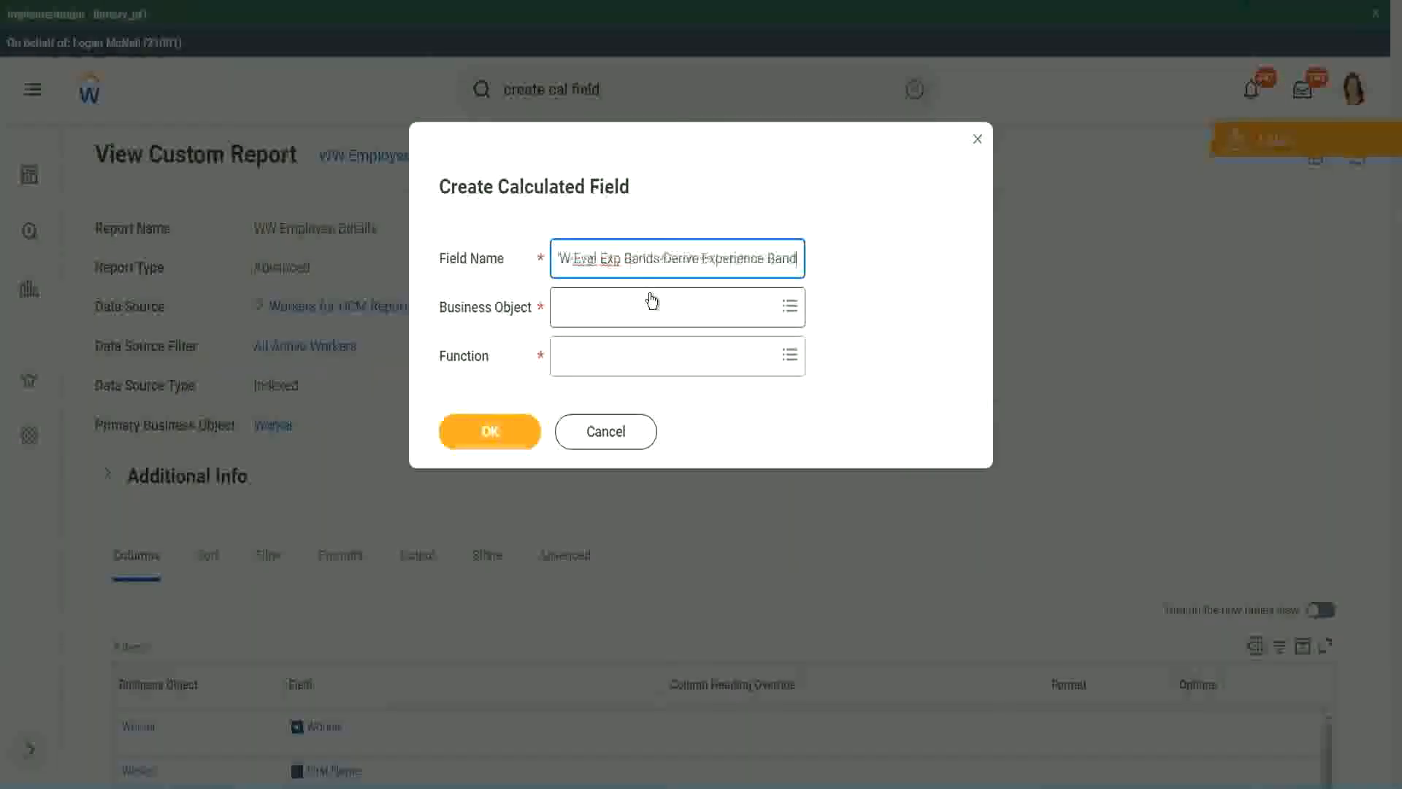
pyautogui.write('s from Years of')
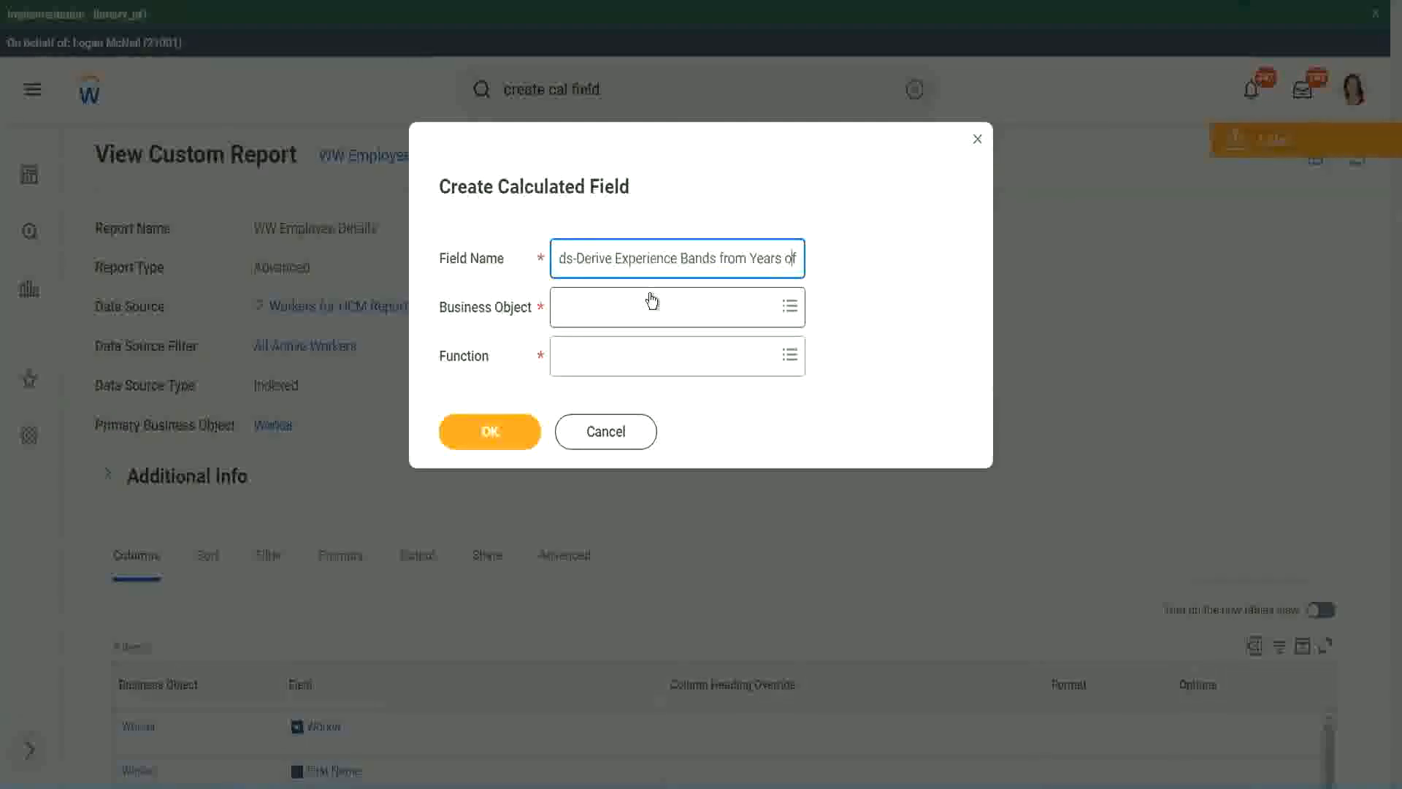
pyautogui.press('Left')
pyautogui.press('Left')
pyautogui.press('Left')
pyautogui.press('Left')
pyautogui.hotkey('shift', 'Left')
pyautogui.hotkey('shift', 'Left')
pyautogui.hotkey('shift', 'Left')
pyautogui.hotkey('shift', 'Left')
pyautogui.hotkey('shift', 'Left')
pyautogui.hotkey('shift', 'Left')
pyautogui.write('Determine')
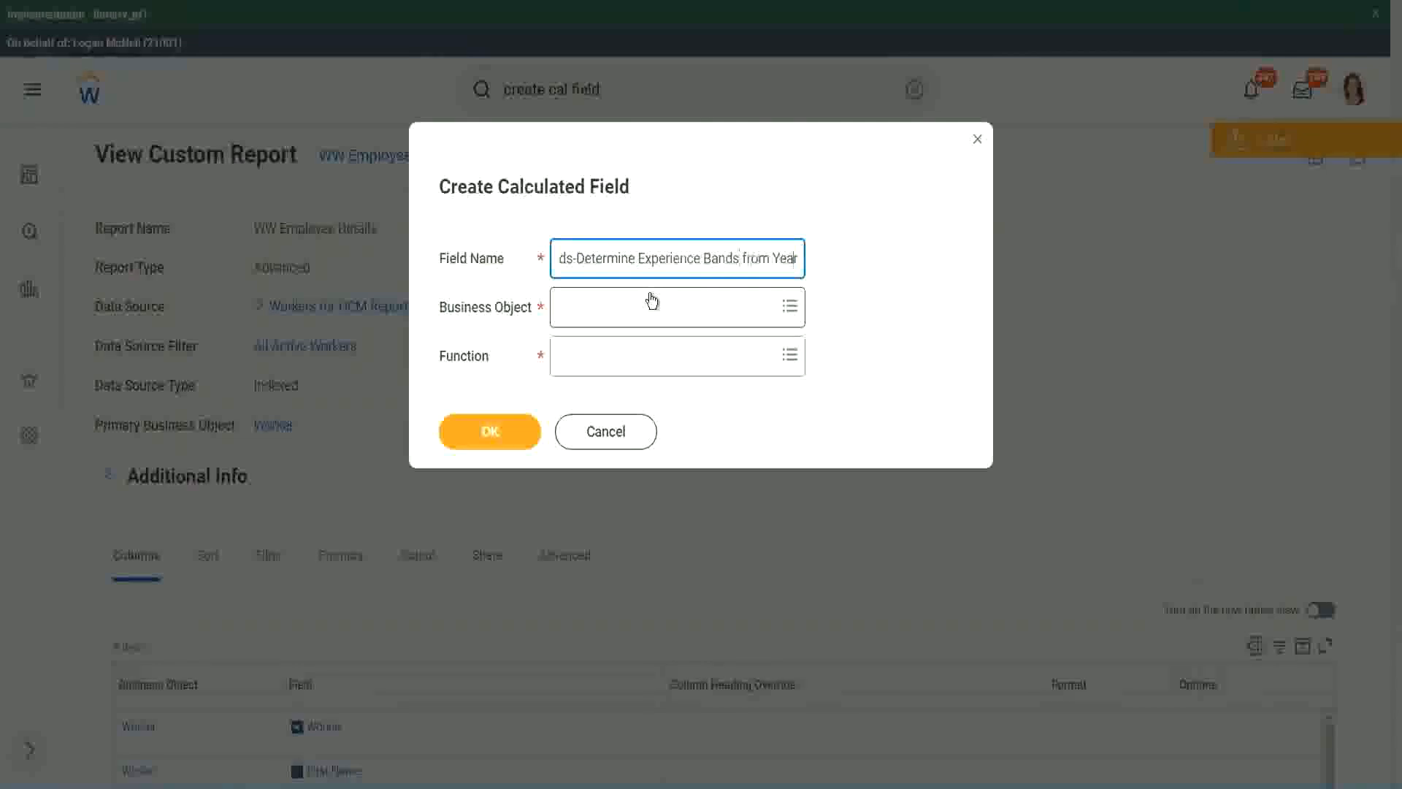
pyautogui.press('End')
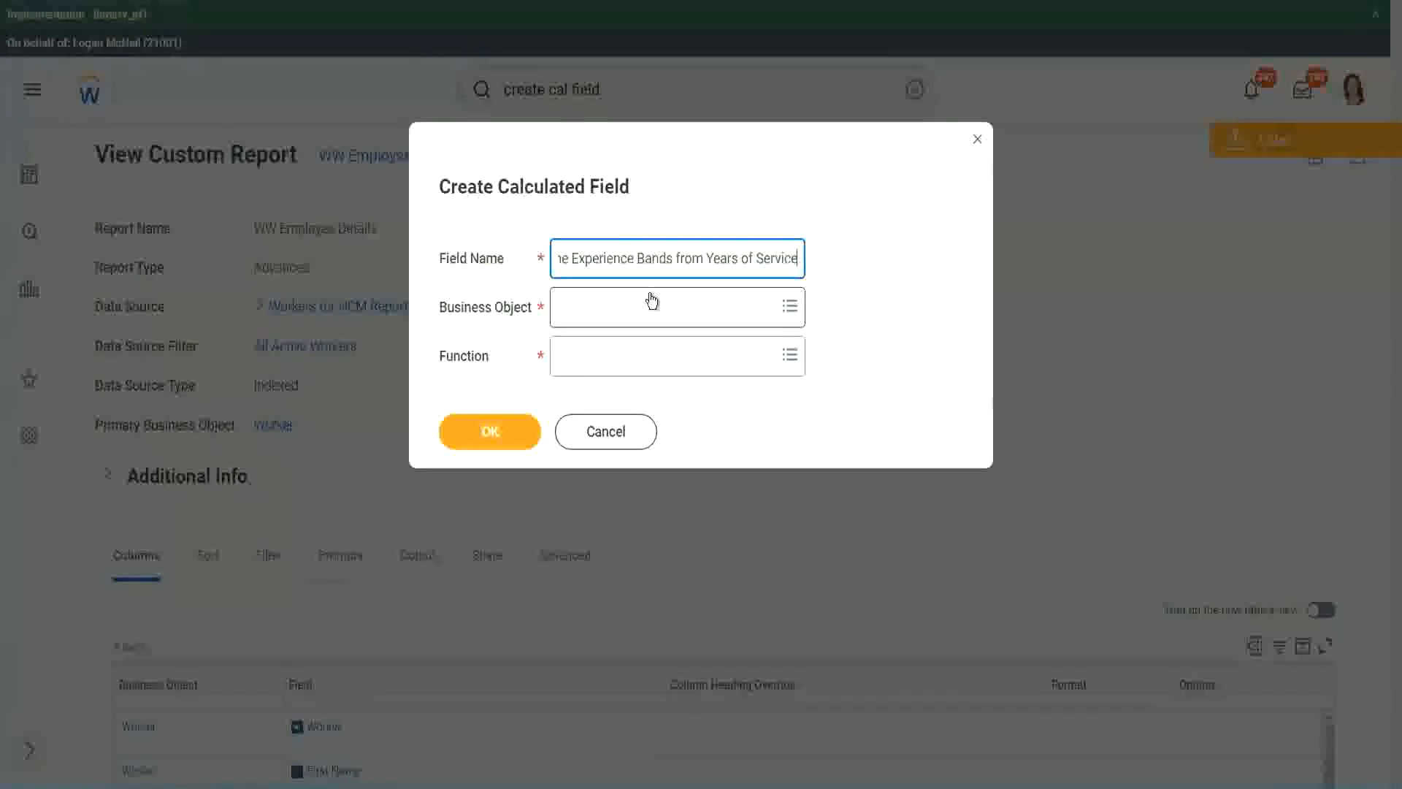
# - Search for "worker" and set Worker as the calculated field's business object
pyautogui.click(623, 307)
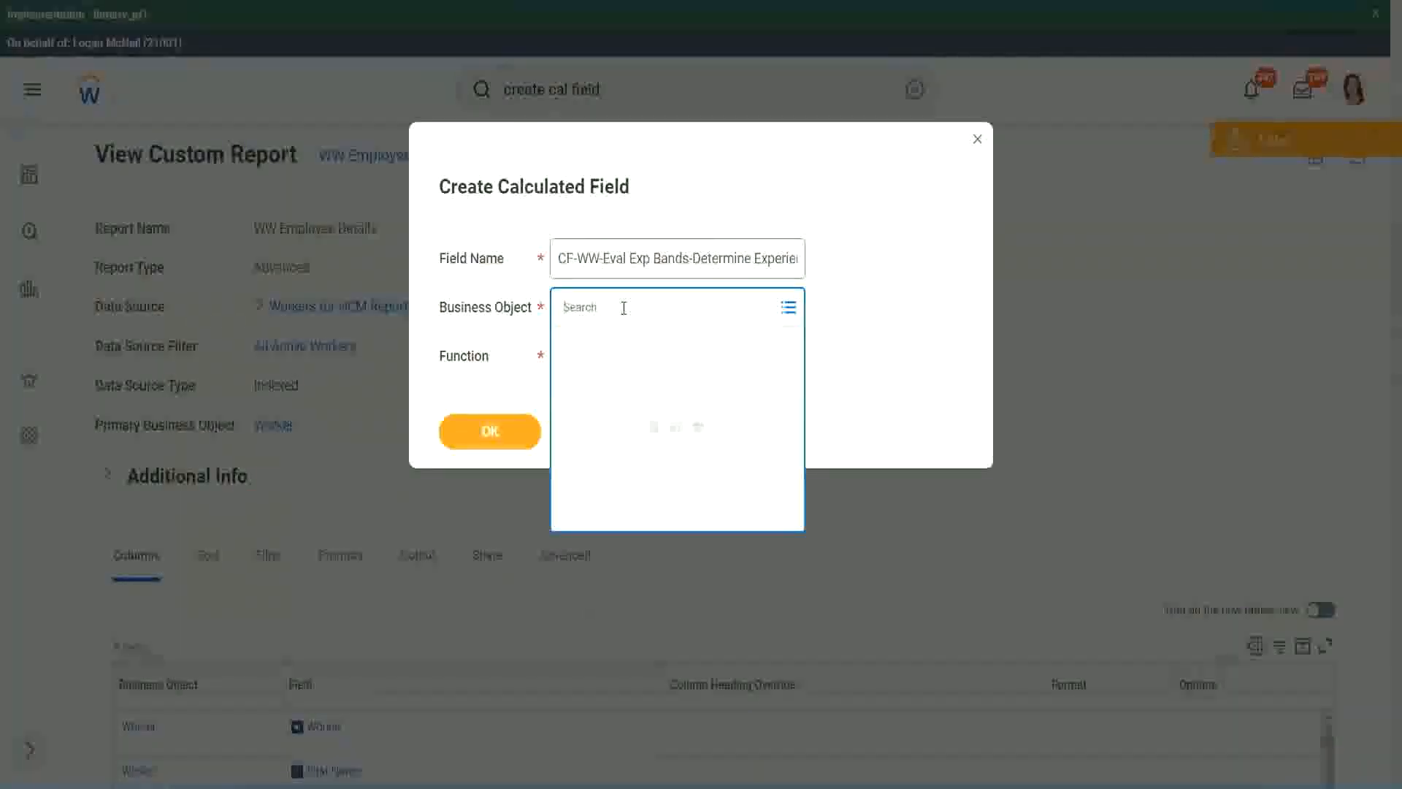
pyautogui.write('work')
pyautogui.press('Return')
pyautogui.write('er')
pyautogui.press('Return')
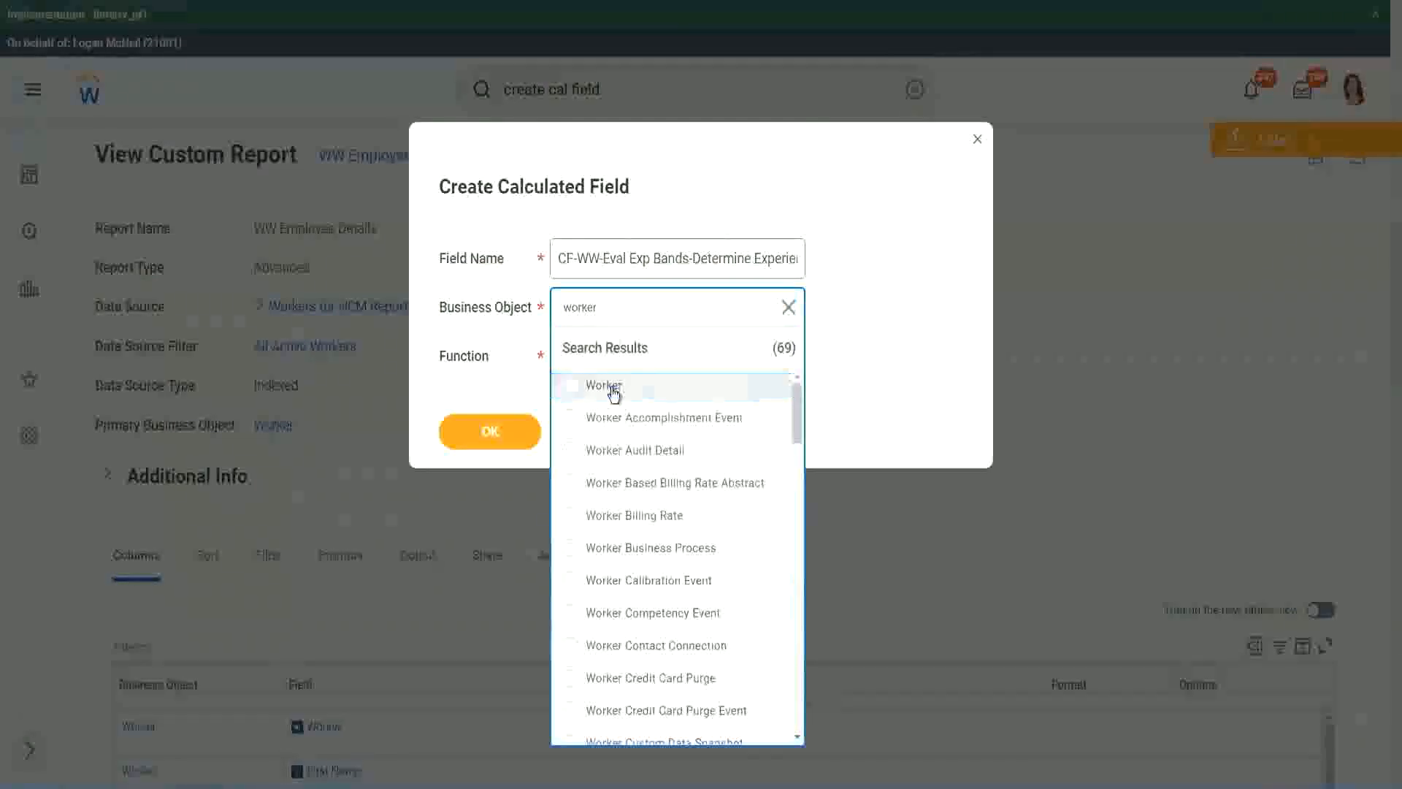
pyautogui.click(609, 387)
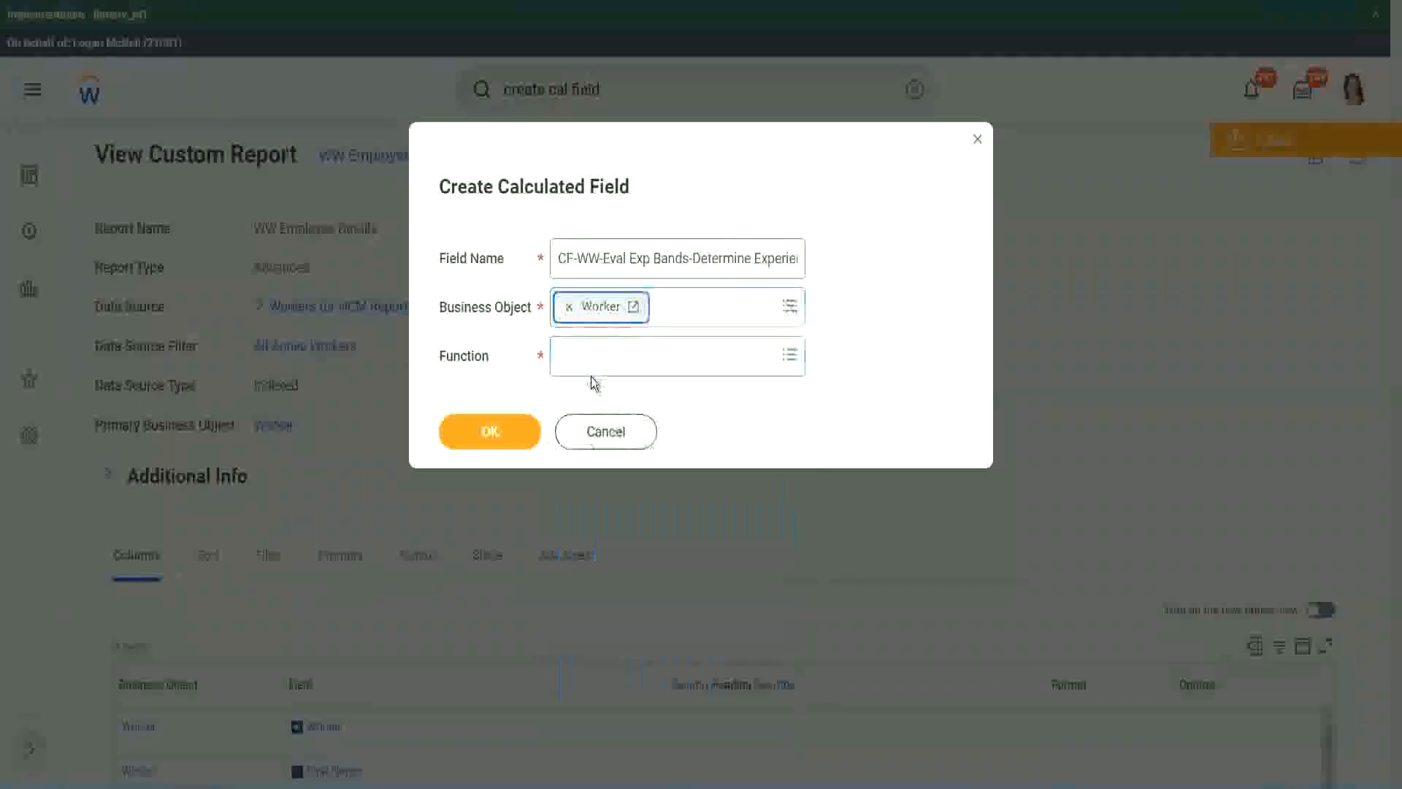
# - Search the functions for "eval exp" and choose Evaluate Expression Band for the calculated field
pyautogui.click(593, 352)
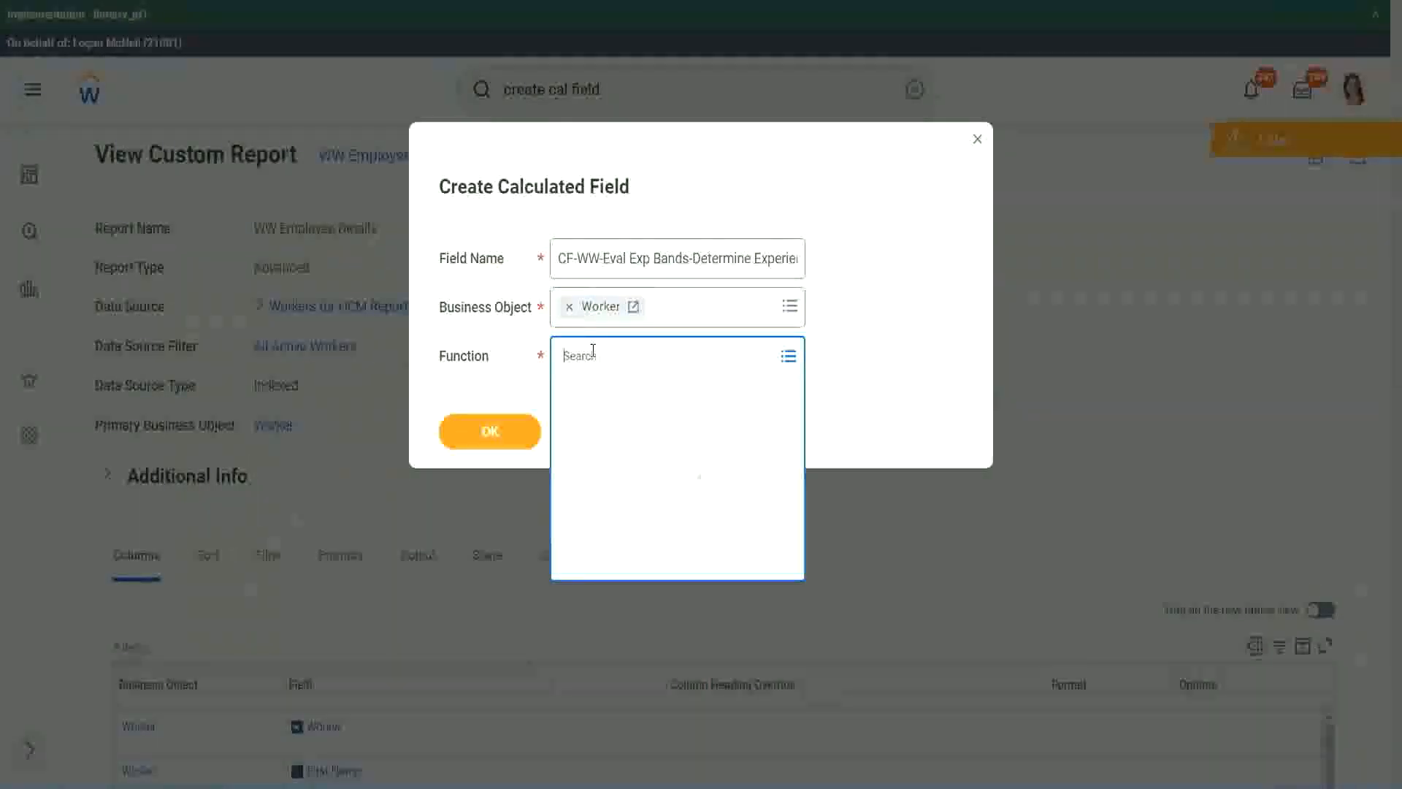
pyautogui.write('eval ex')
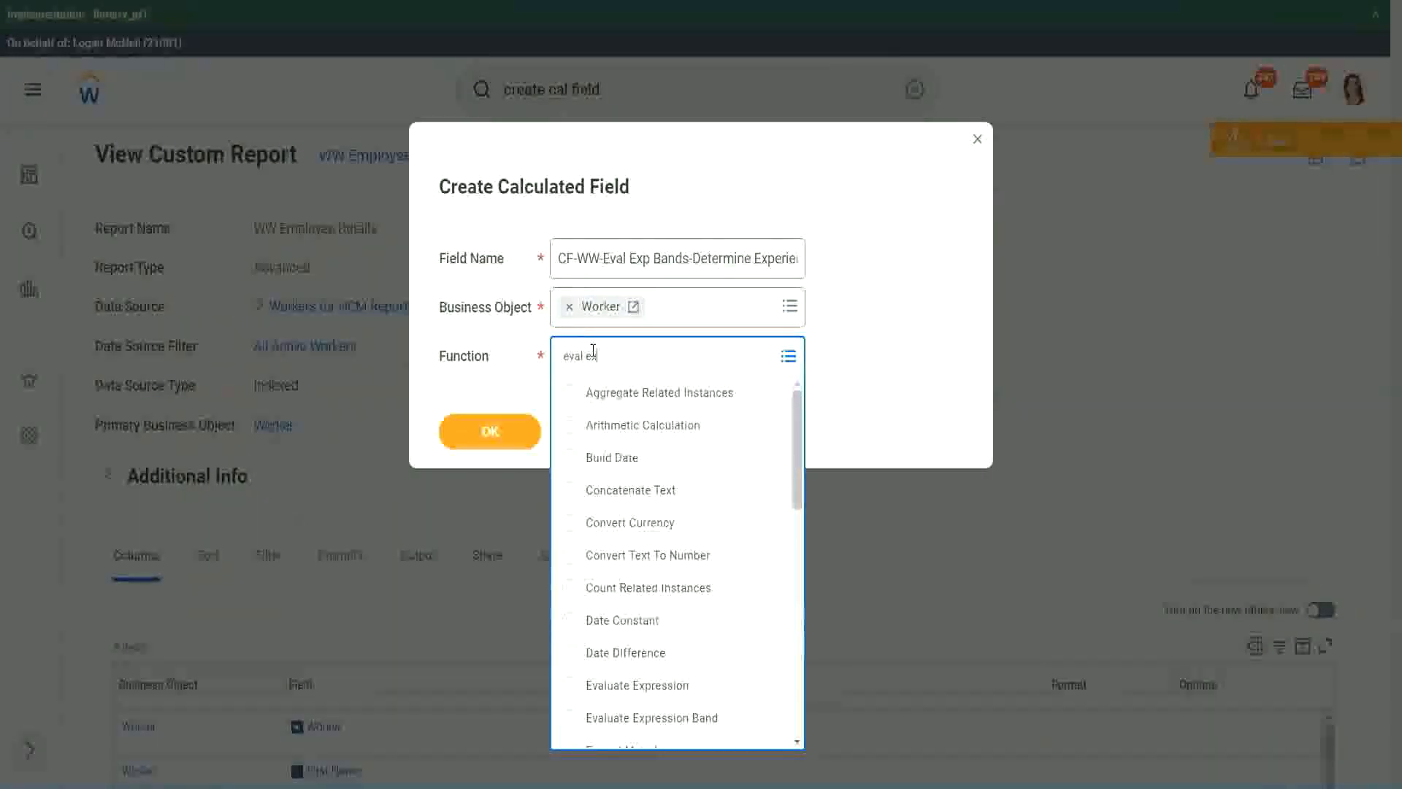
pyautogui.write('p')
pyautogui.press('Return')
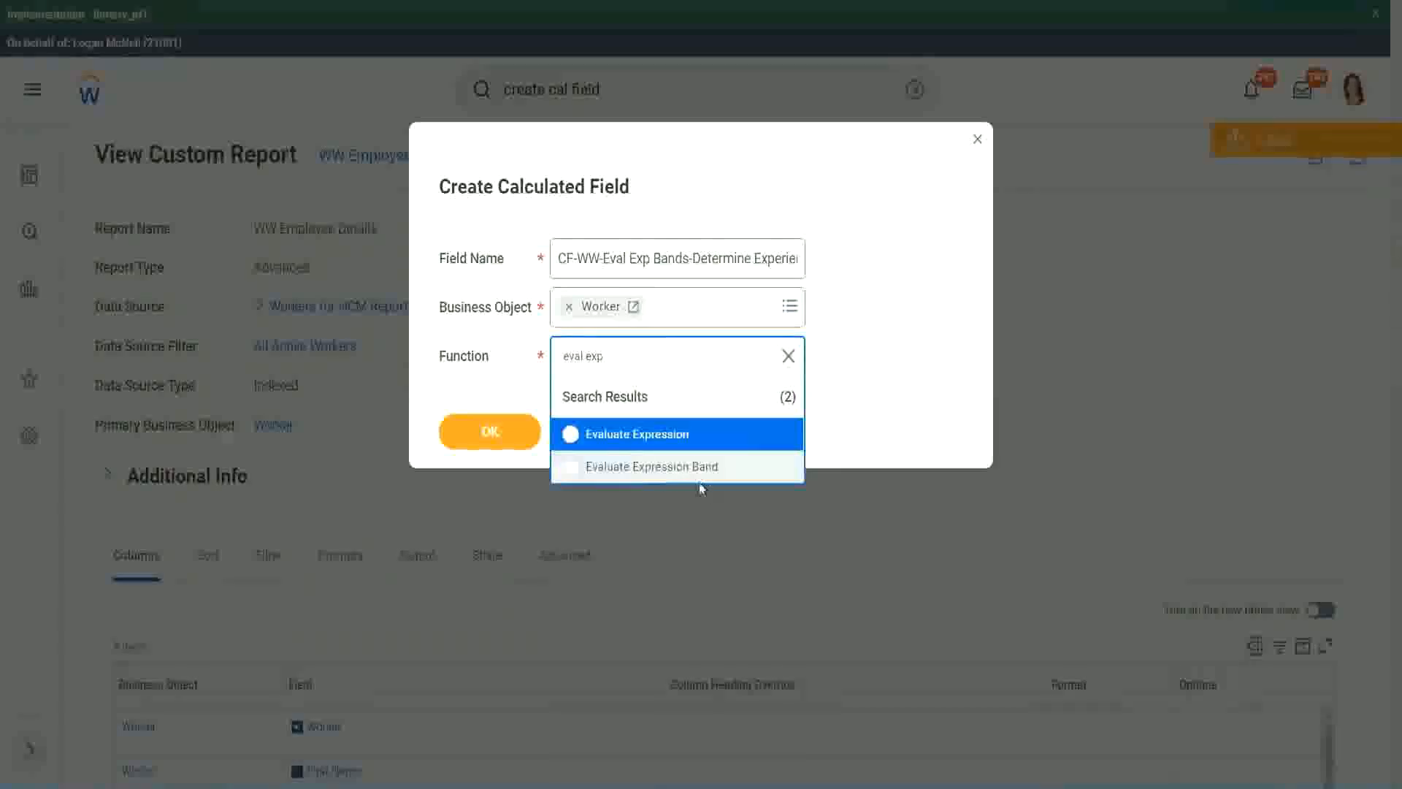
pyautogui.click(707, 473)
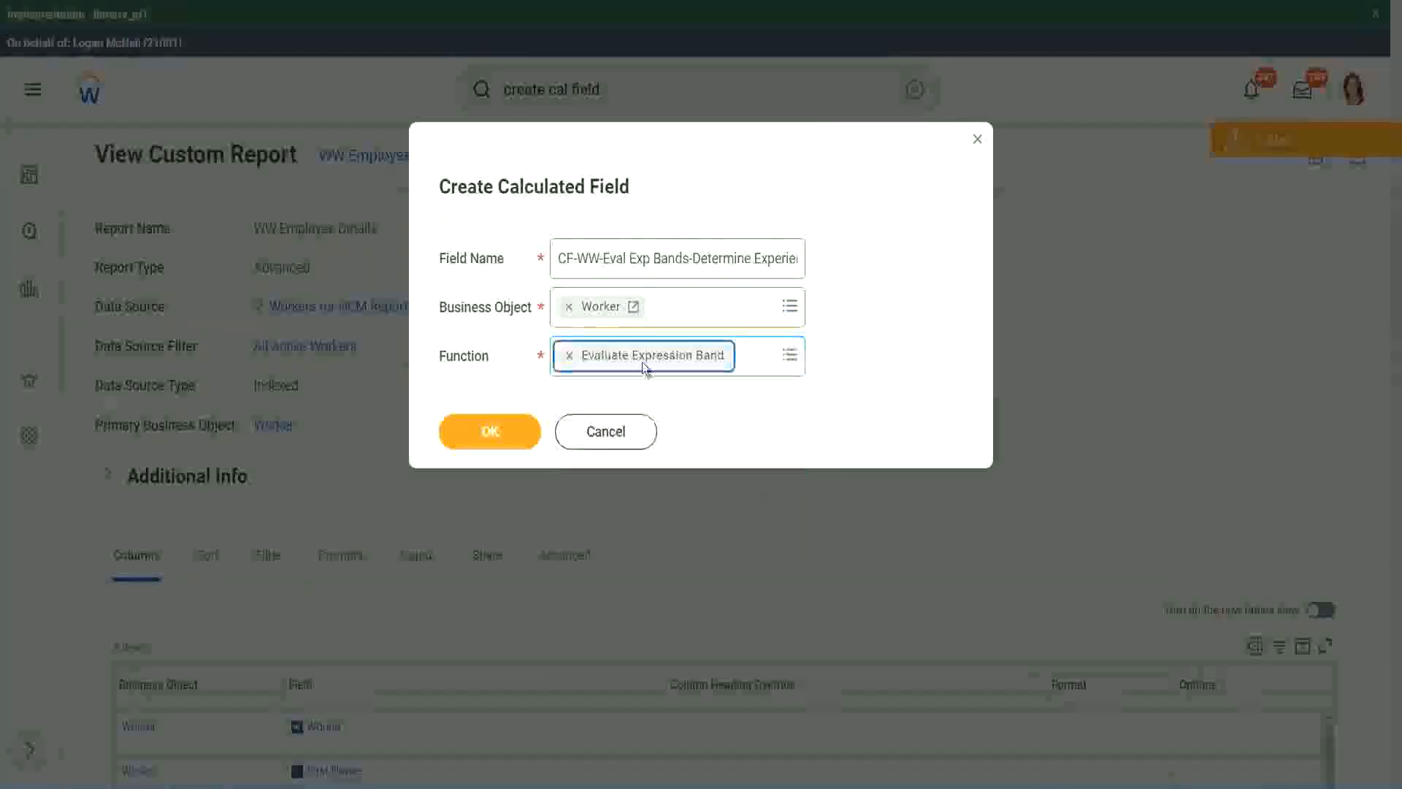
# - Change "Eval Exp Bands" to "Eval Exp Band" in the field name and confirm the calculated field's basic settings
pyautogui.click(690, 257)
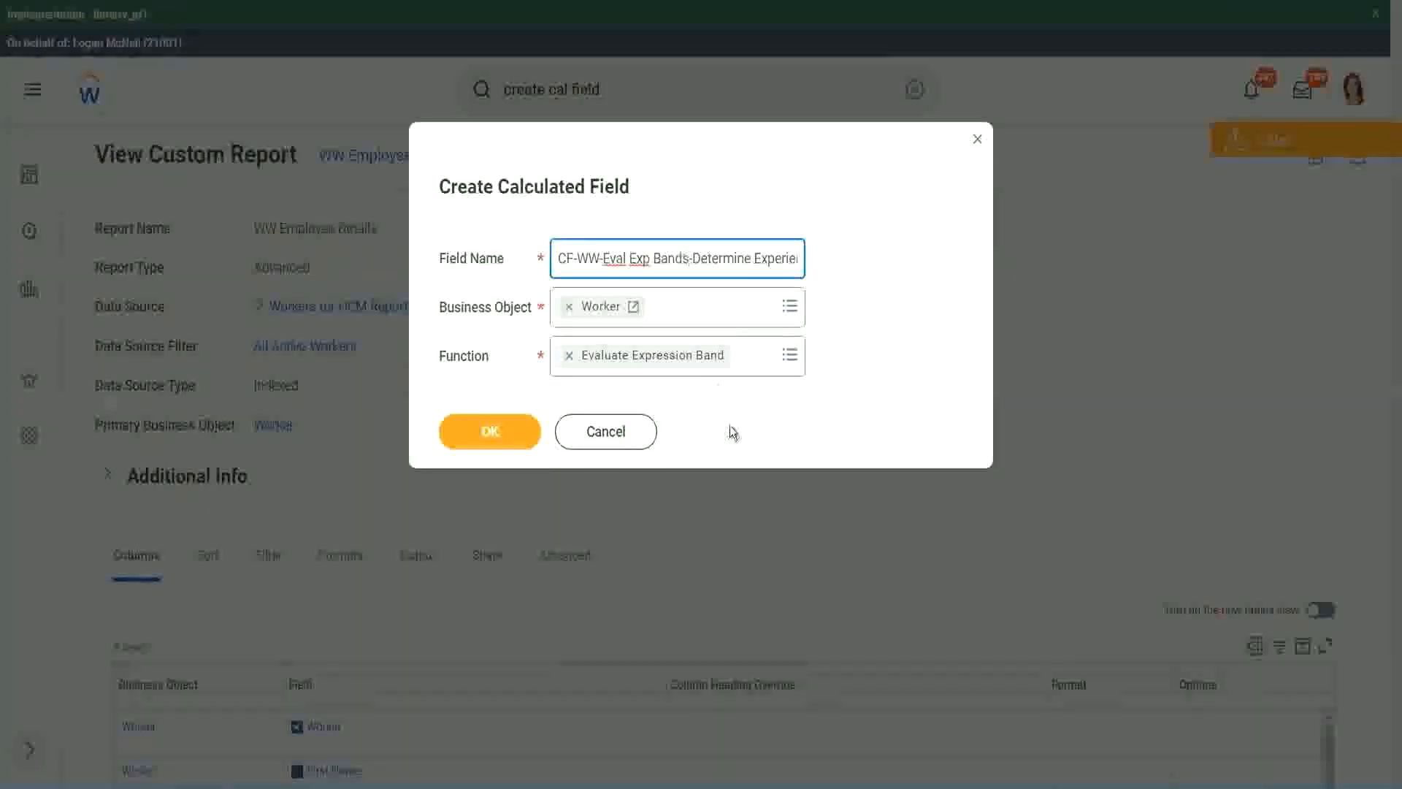
pyautogui.press('BackSpace')
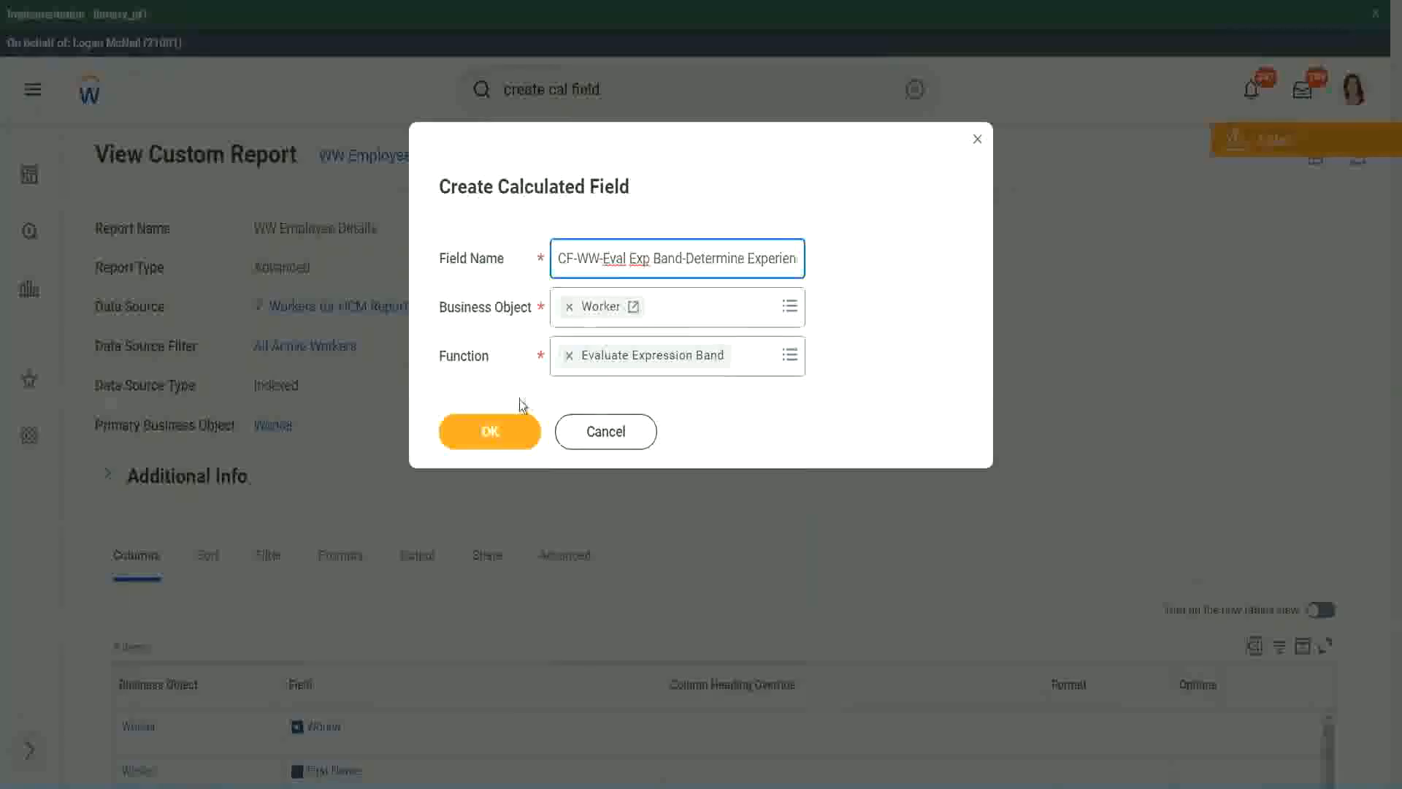
pyautogui.click(493, 432)
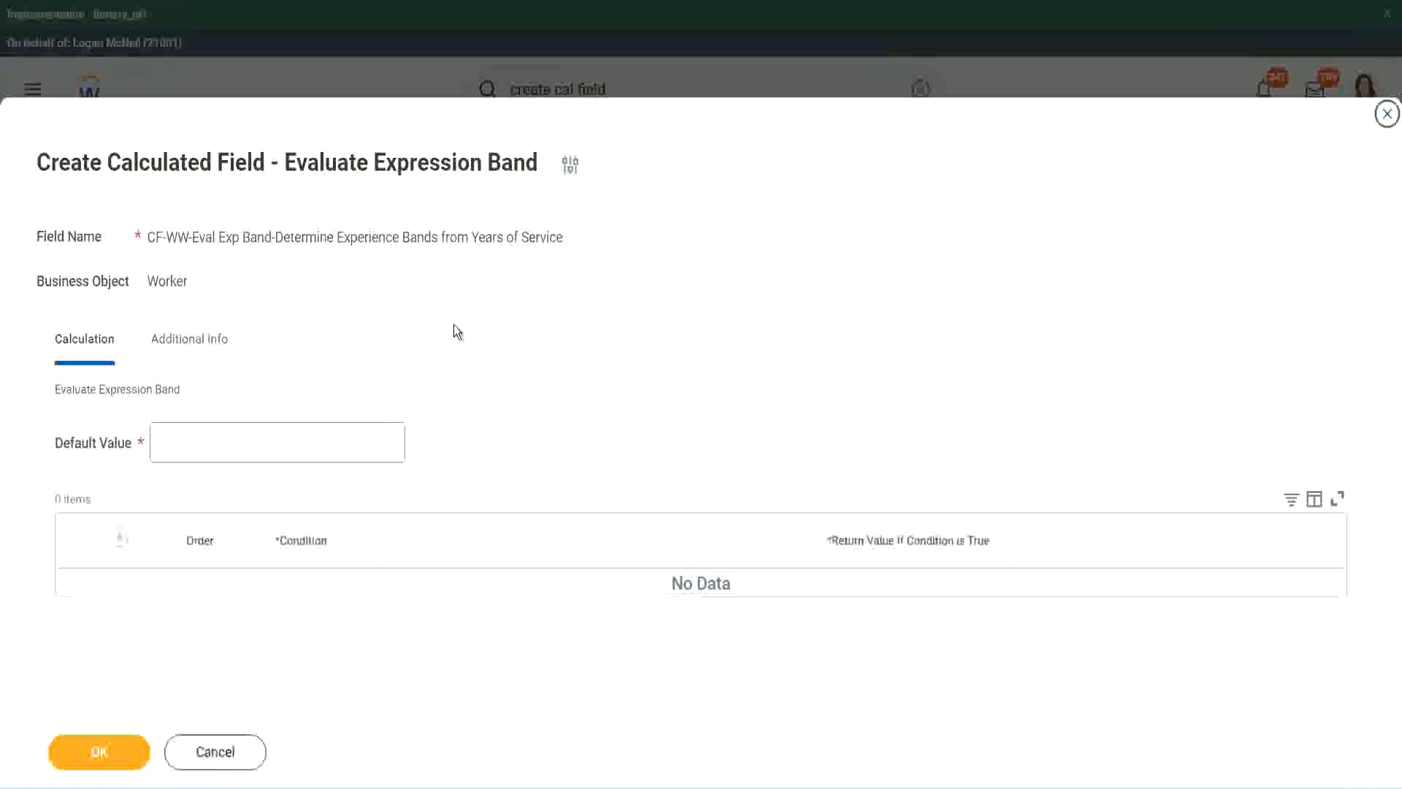
# - Set the default value to "-" and add the first condition row
pyautogui.click(201, 453)
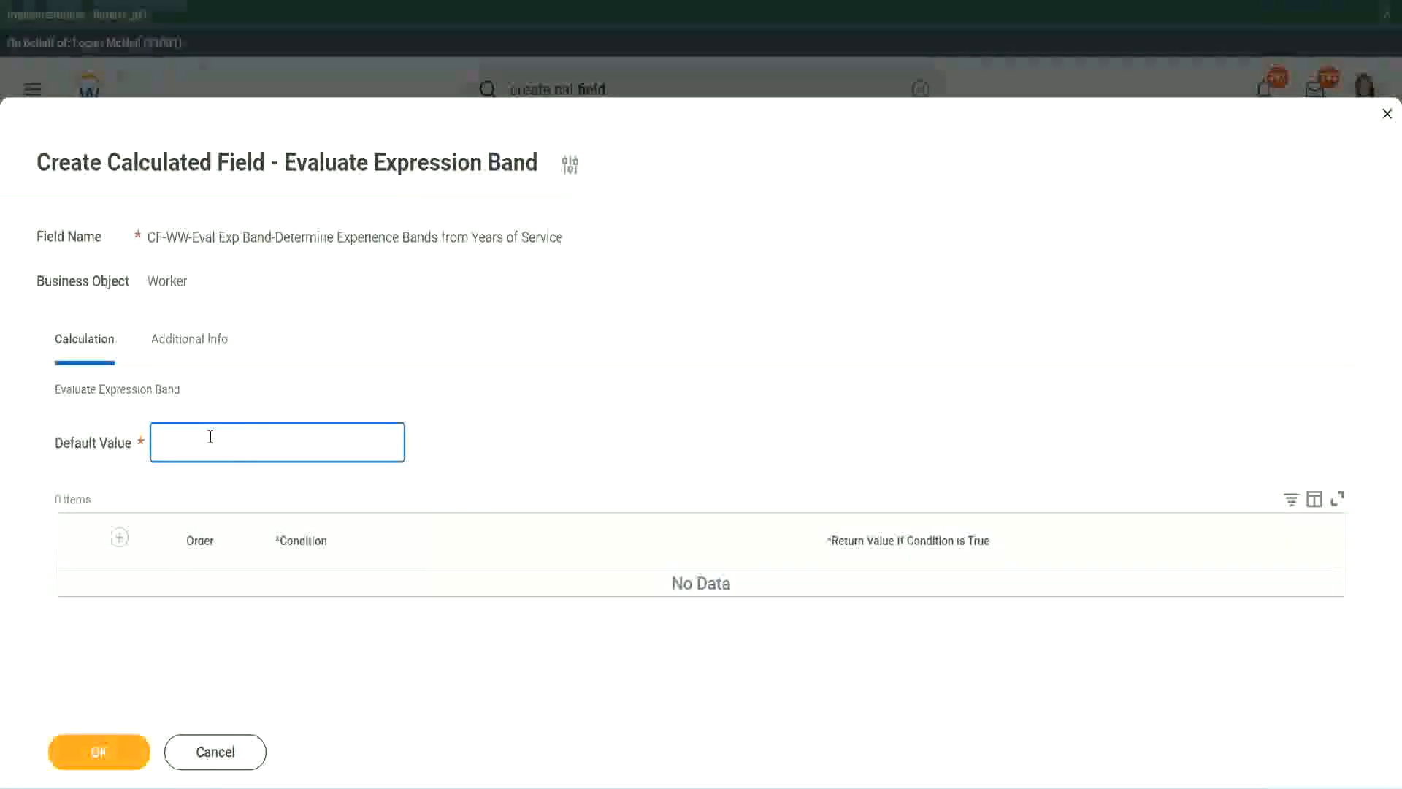
pyautogui.write('N')
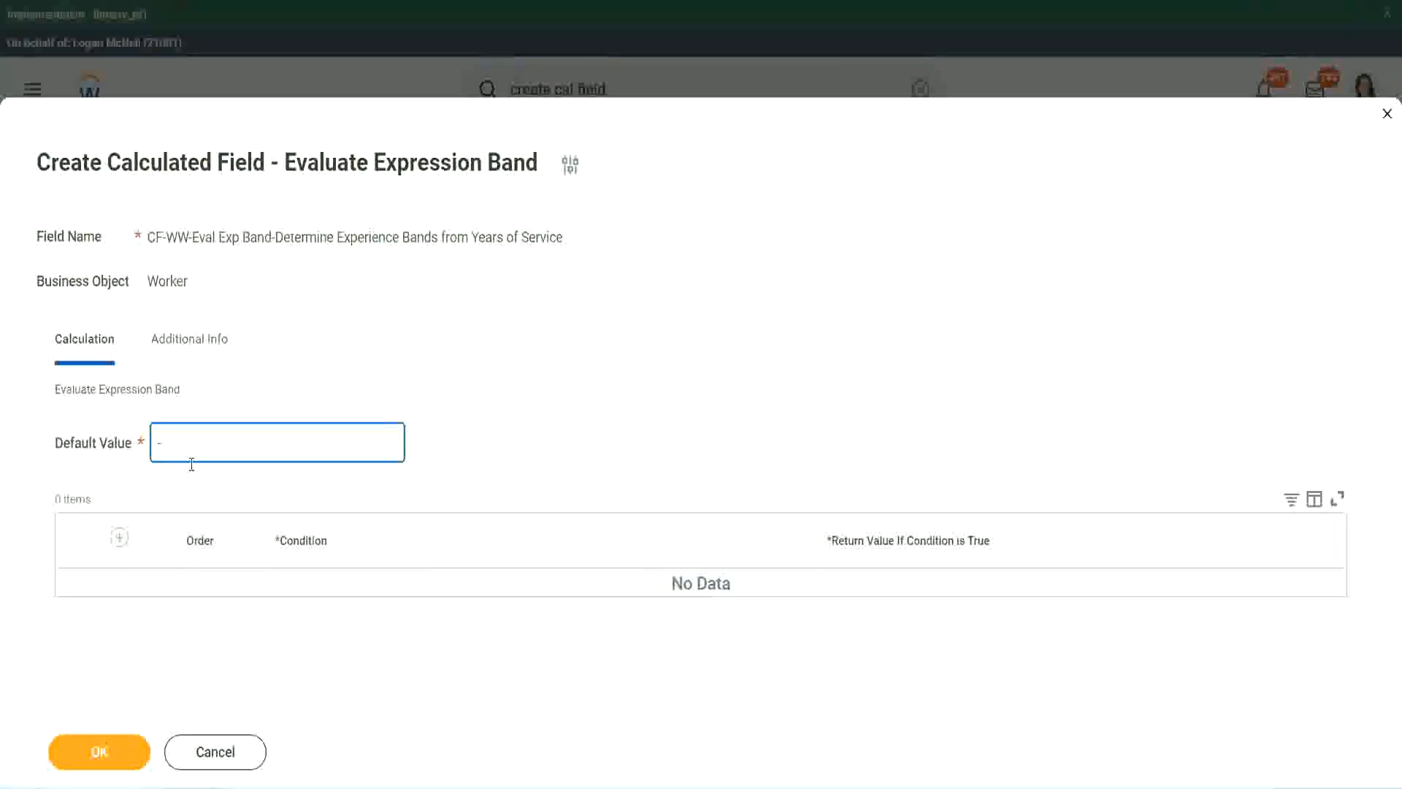
pyautogui.click(122, 541)
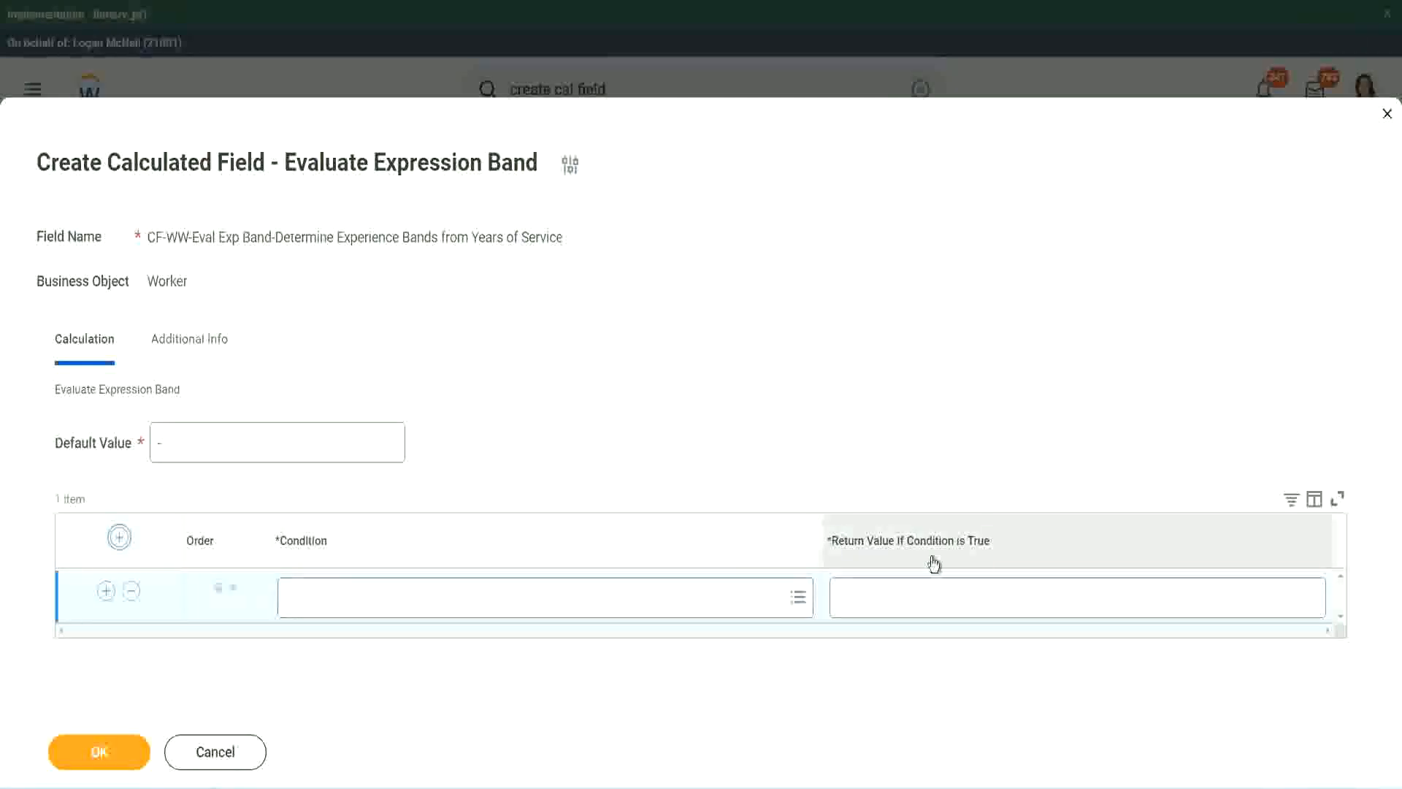
pyautogui.click(913, 600)
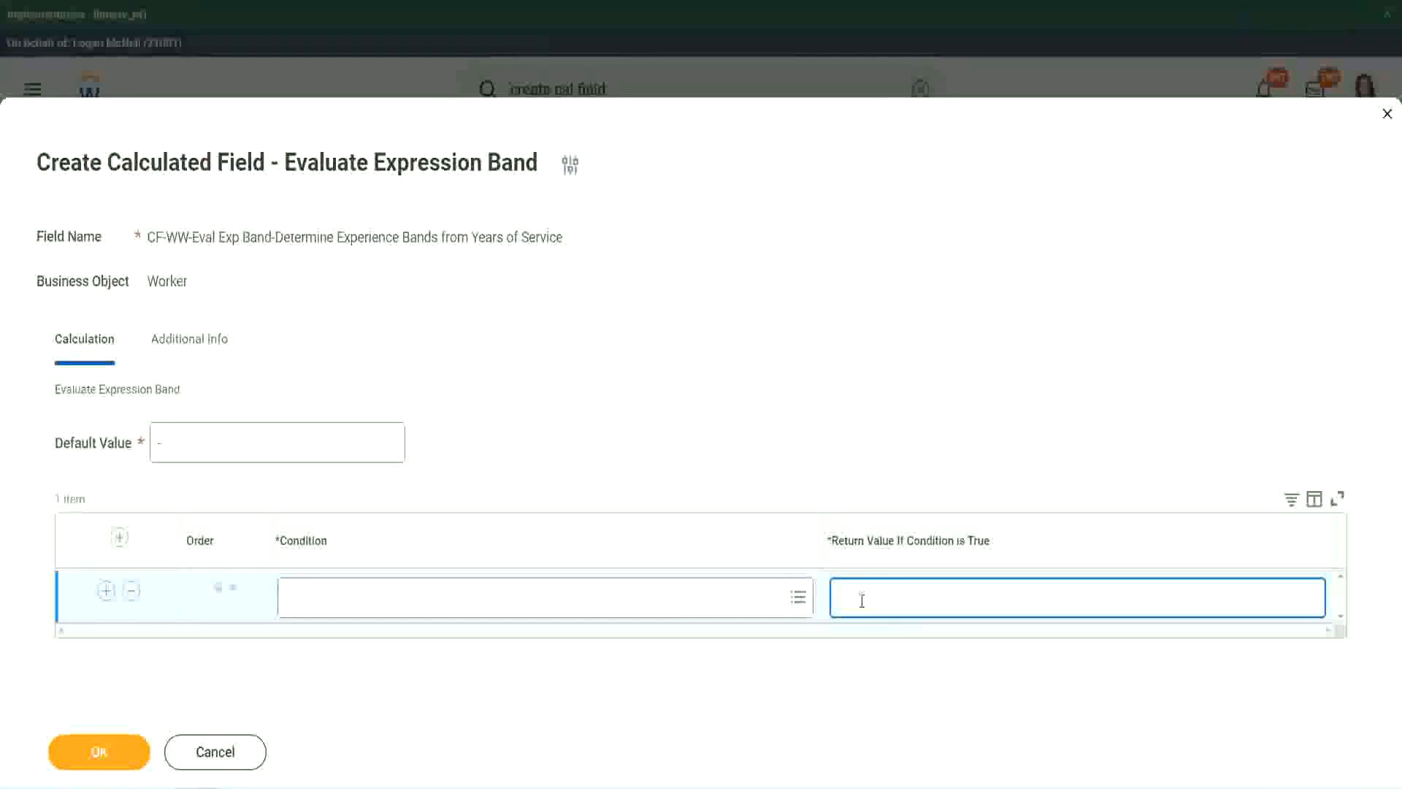
pyautogui.write('adkadjaldjaldja')
pyautogui.press('BackSpace')
pyautogui.press('BackSpace')
pyautogui.press('BackSpace')
pyautogui.press('BackSpace')
pyautogui.press('BackSpace')
pyautogui.press('BackSpace')
pyautogui.press('BackSpace')
pyautogui.press('BackSpace')
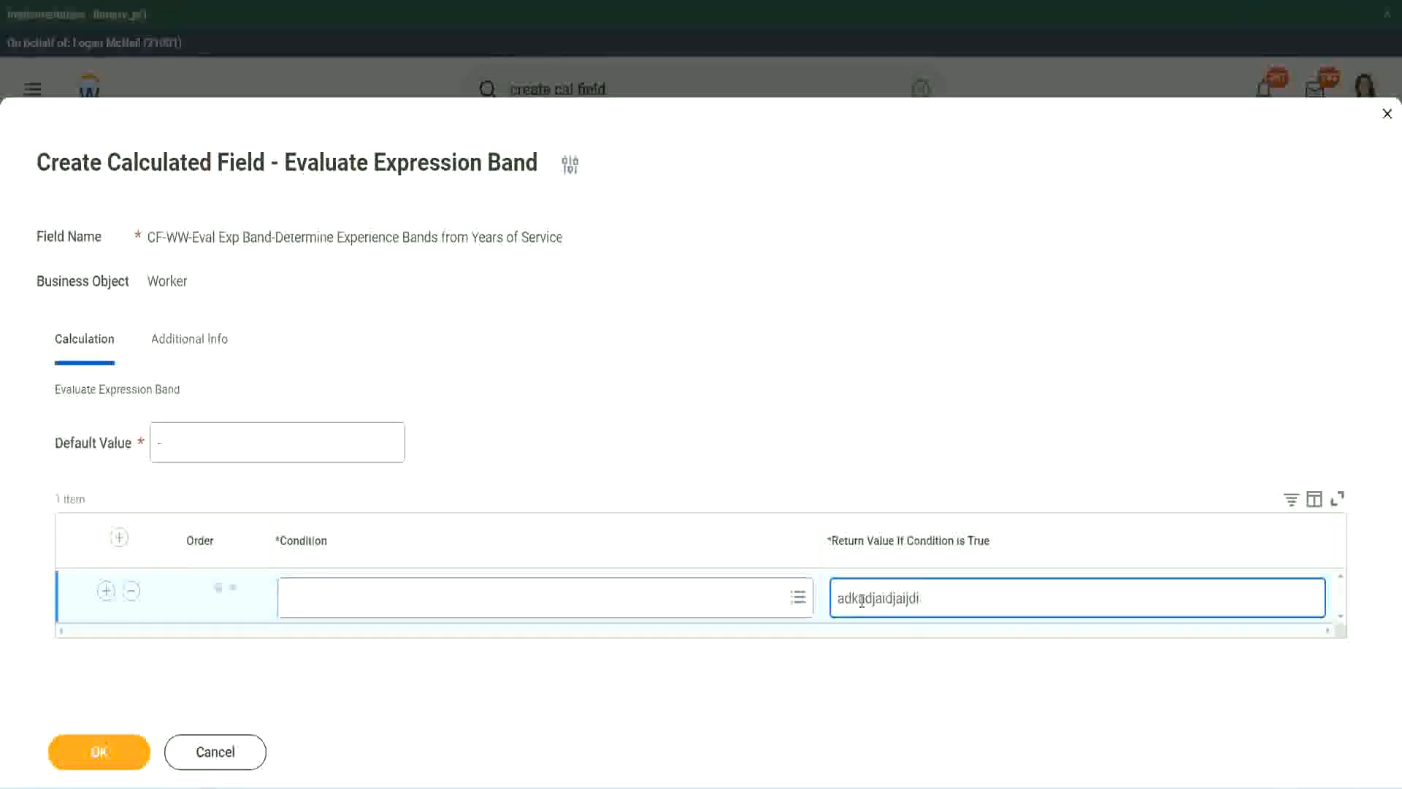
pyautogui.press('BackSpace')
pyautogui.press('BackSpace')
pyautogui.press('BackSpace')
pyautogui.press('BackSpace')
pyautogui.press('BackSpace')
pyautogui.press('BackSpace')
pyautogui.press('BackSpace')
pyautogui.press('BackSpace')
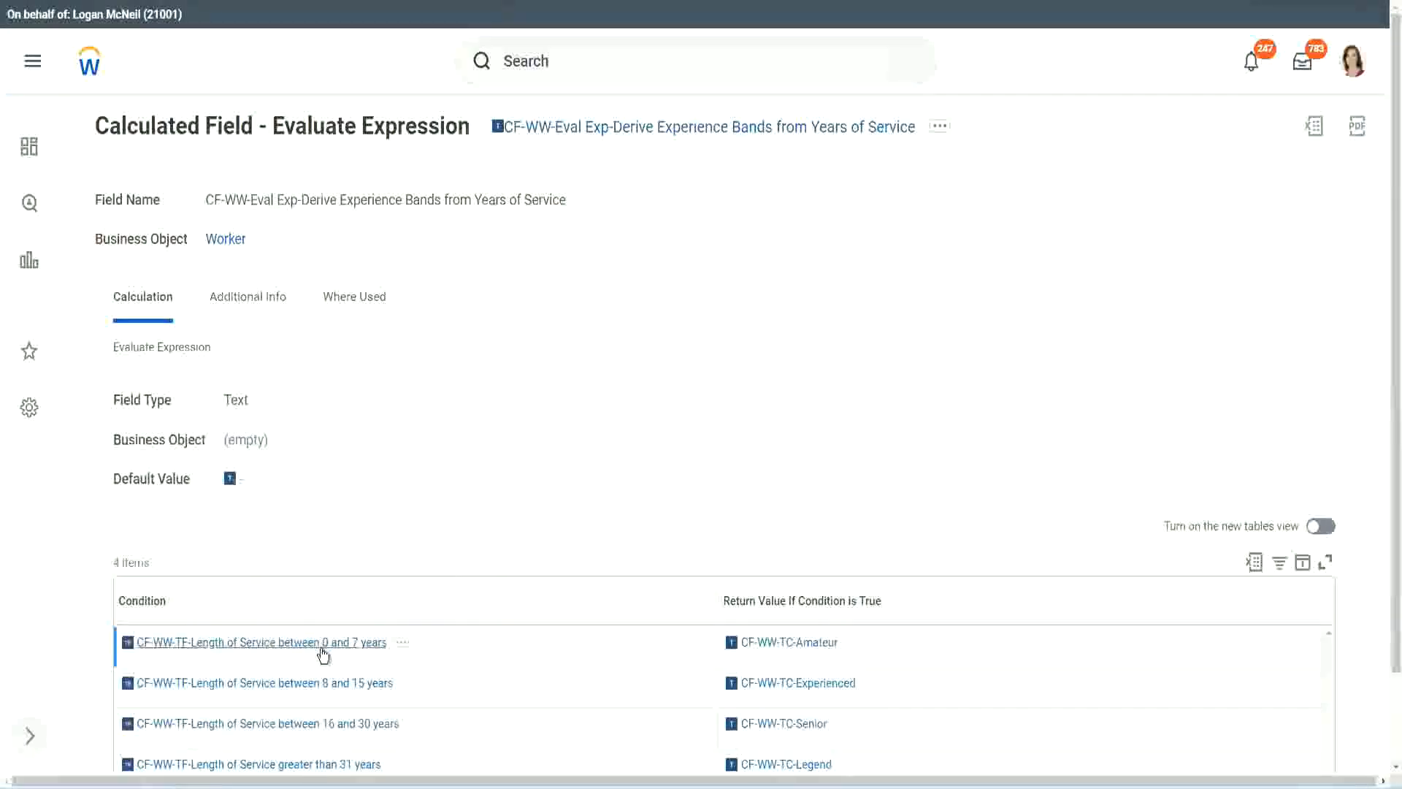
# - Fill the first row with the condition CF-WW-TF-Length of Service between 0 and 7 years, copied from the existing Evaluate Expression field, and return value "Amateur"
pyautogui.rightClick(322, 650)
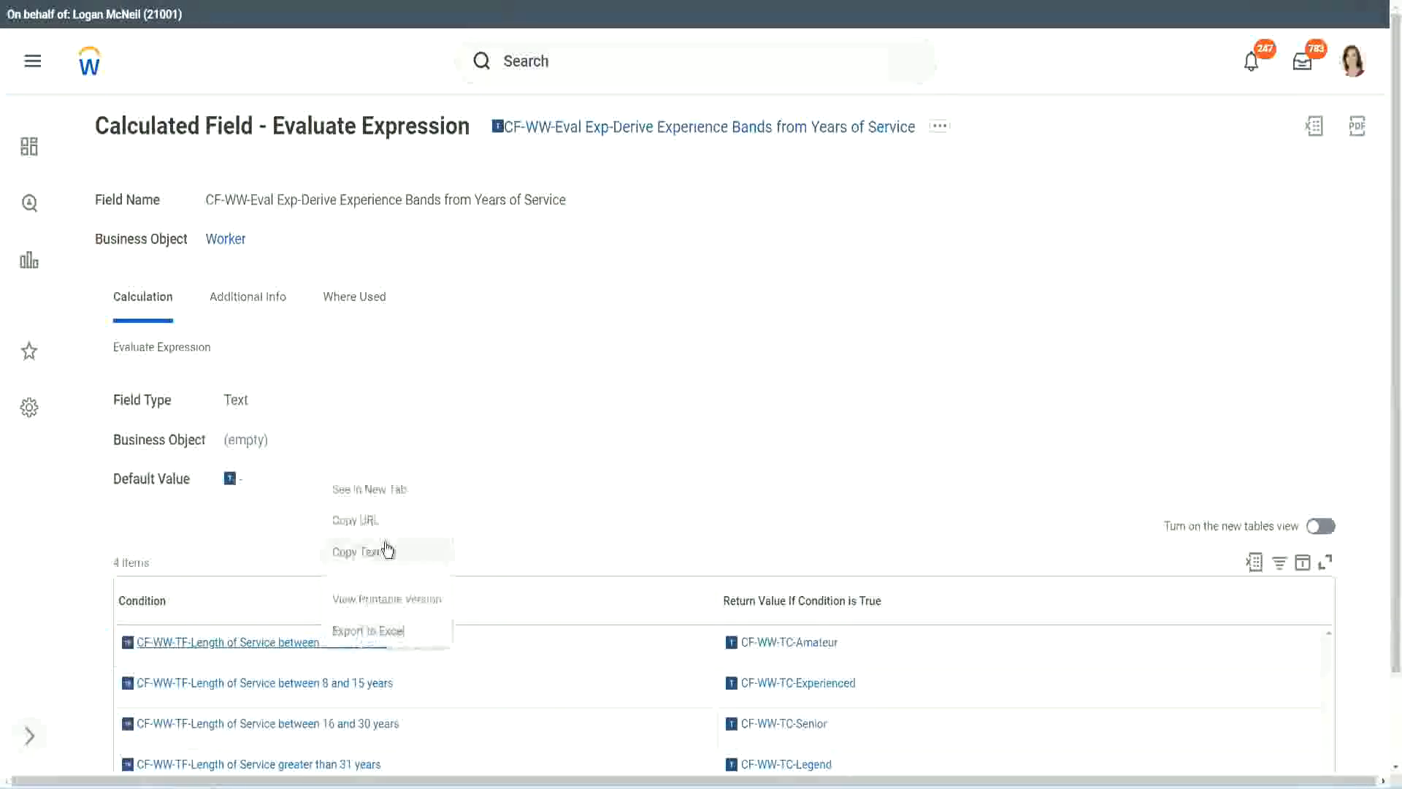
pyautogui.click(375, 563)
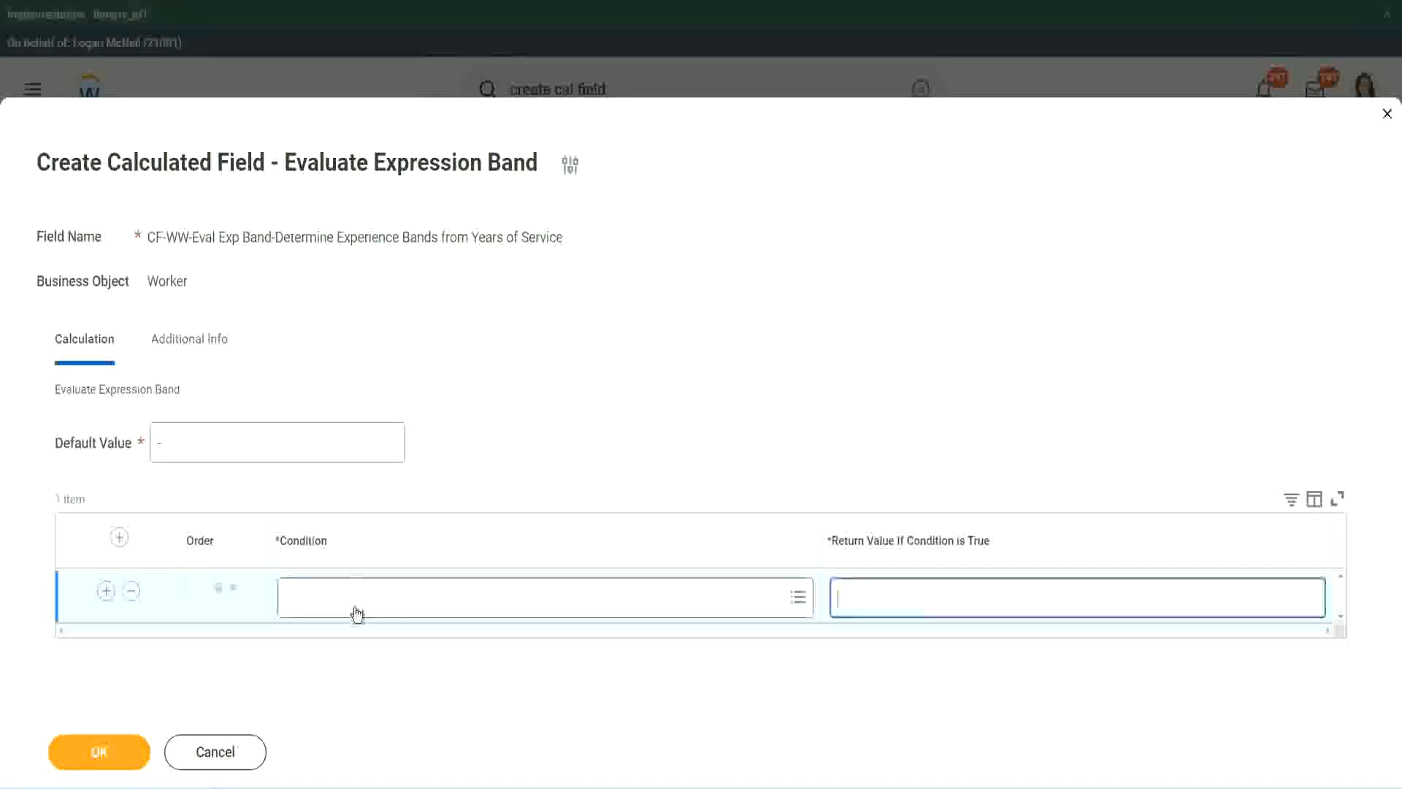
pyautogui.click(355, 606)
pyautogui.hotkey('ctrl', 'v')
pyautogui.press('Return')
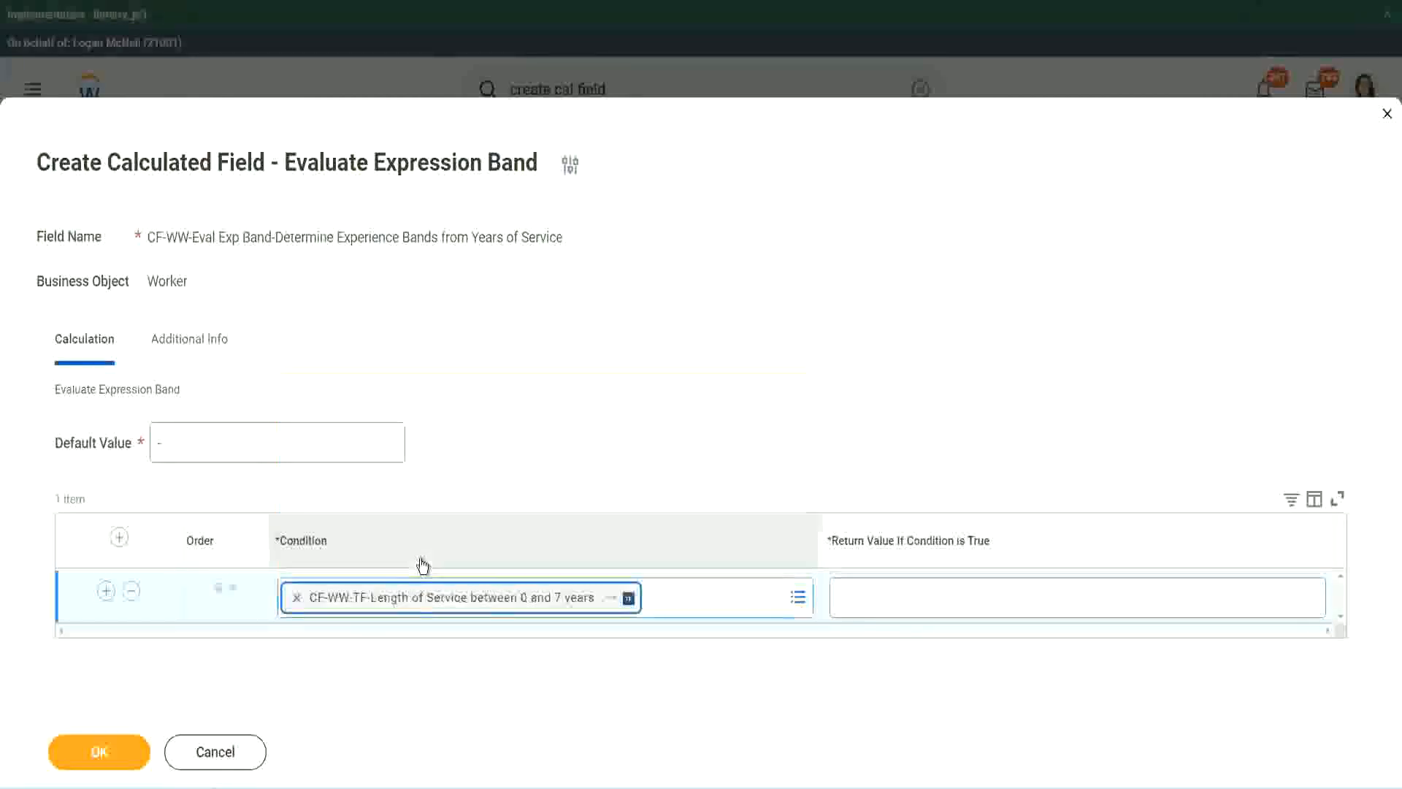
pyautogui.click(885, 584)
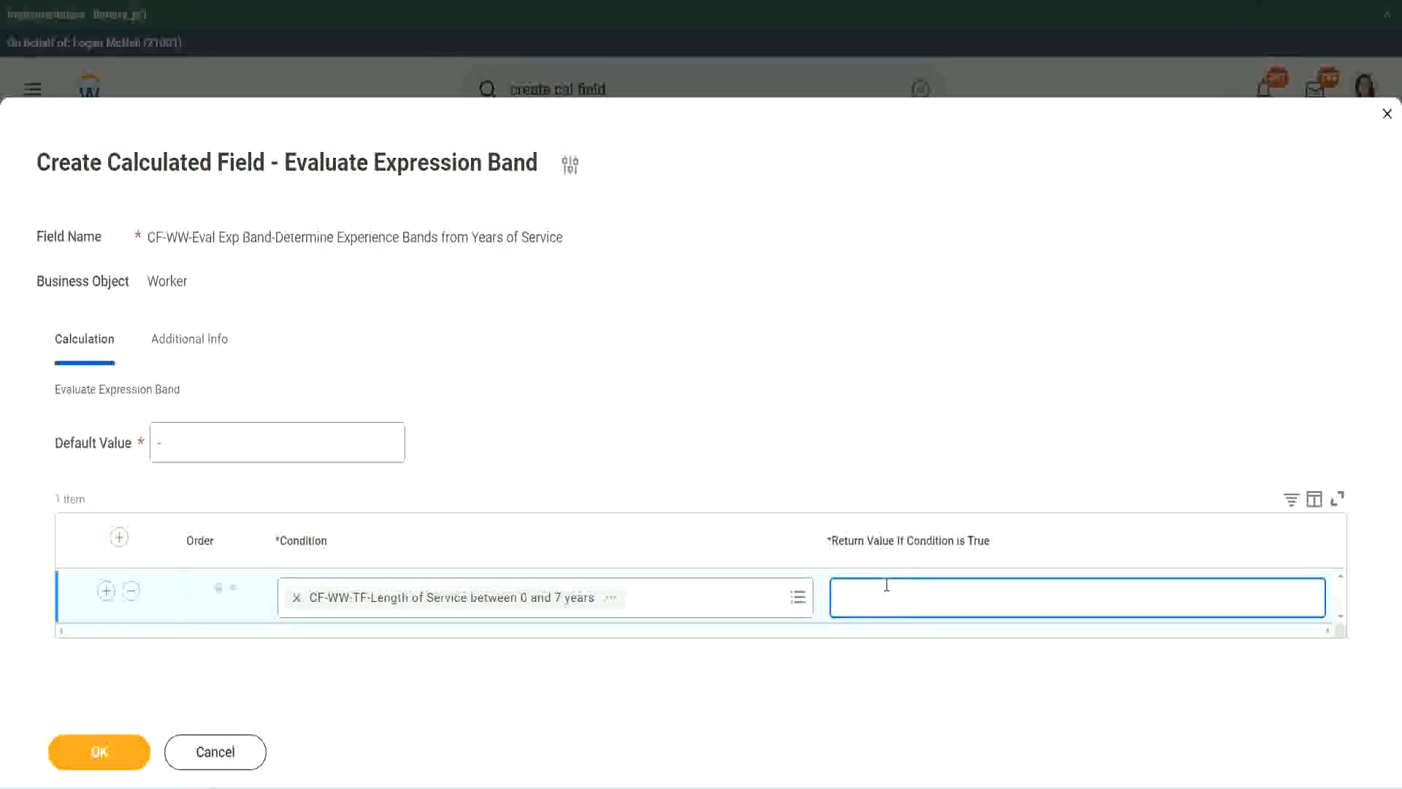
pyautogui.write('Amateur')
# - Add three more empty condition rows below the Amateur row
pyautogui.click(106, 590)
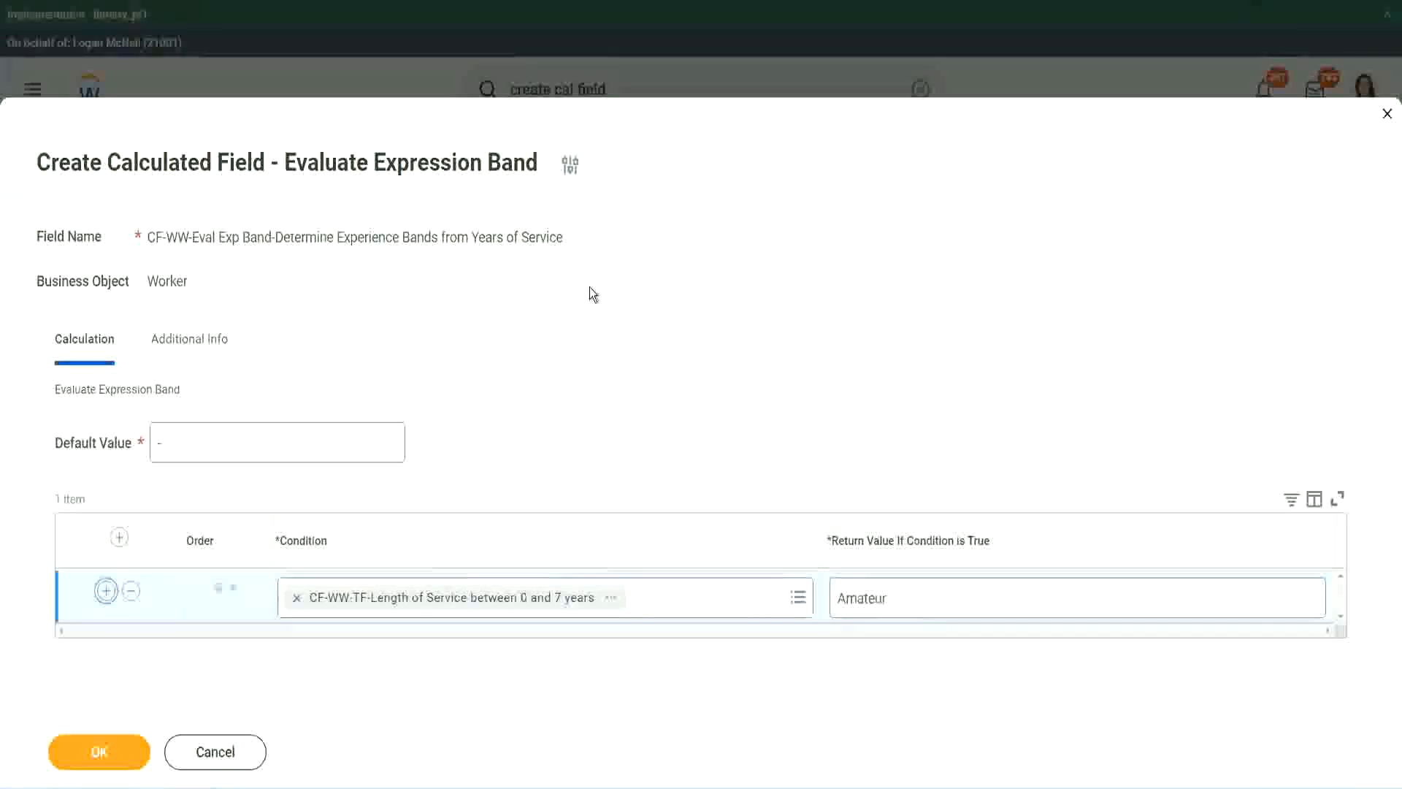
pyautogui.click(105, 644)
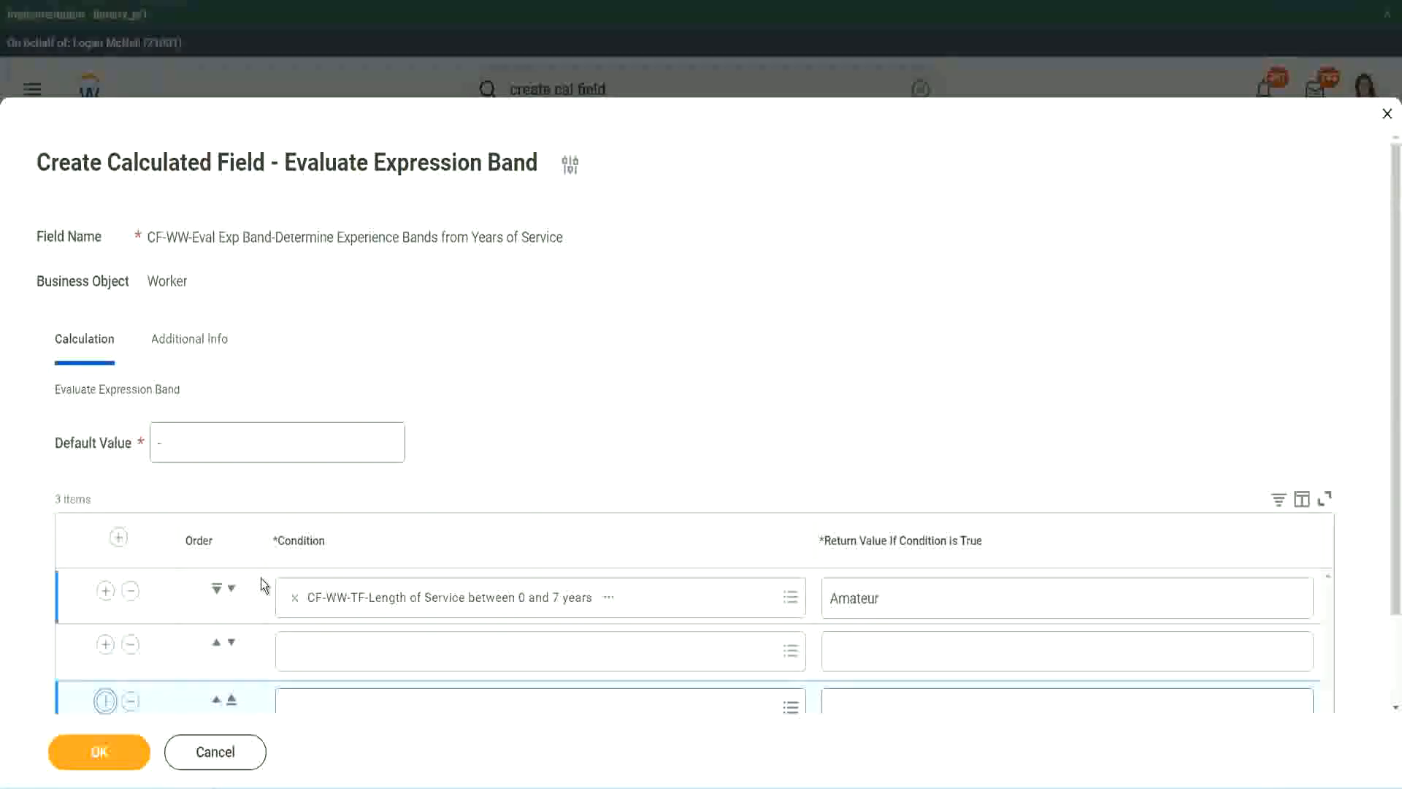
pyautogui.scroll(-2, 265, 586)
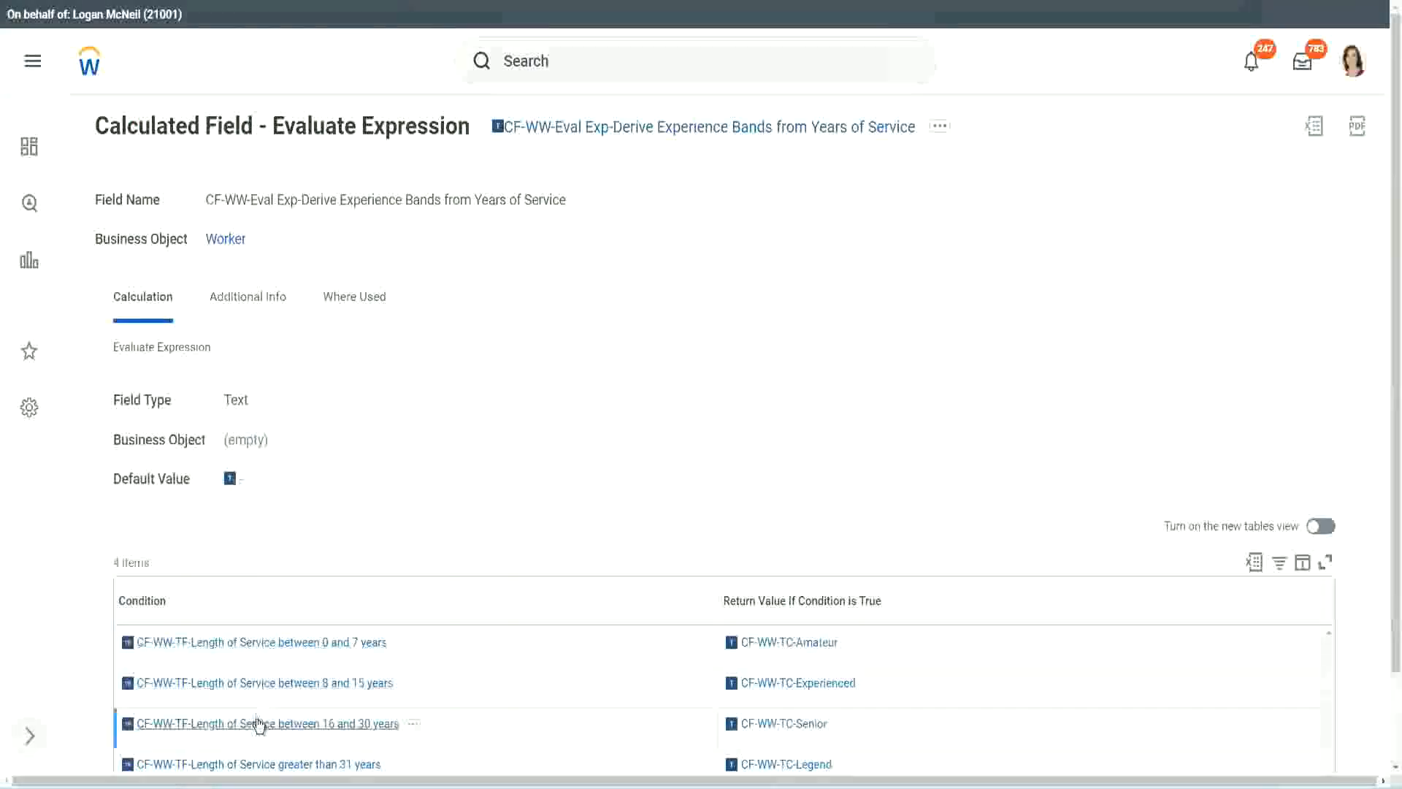
# - Copy CF-WW-TF-Length of Service between 16 and 30 years from the existing Evaluate Expression field and set it as the second row's condition
pyautogui.rightClick(262, 723)
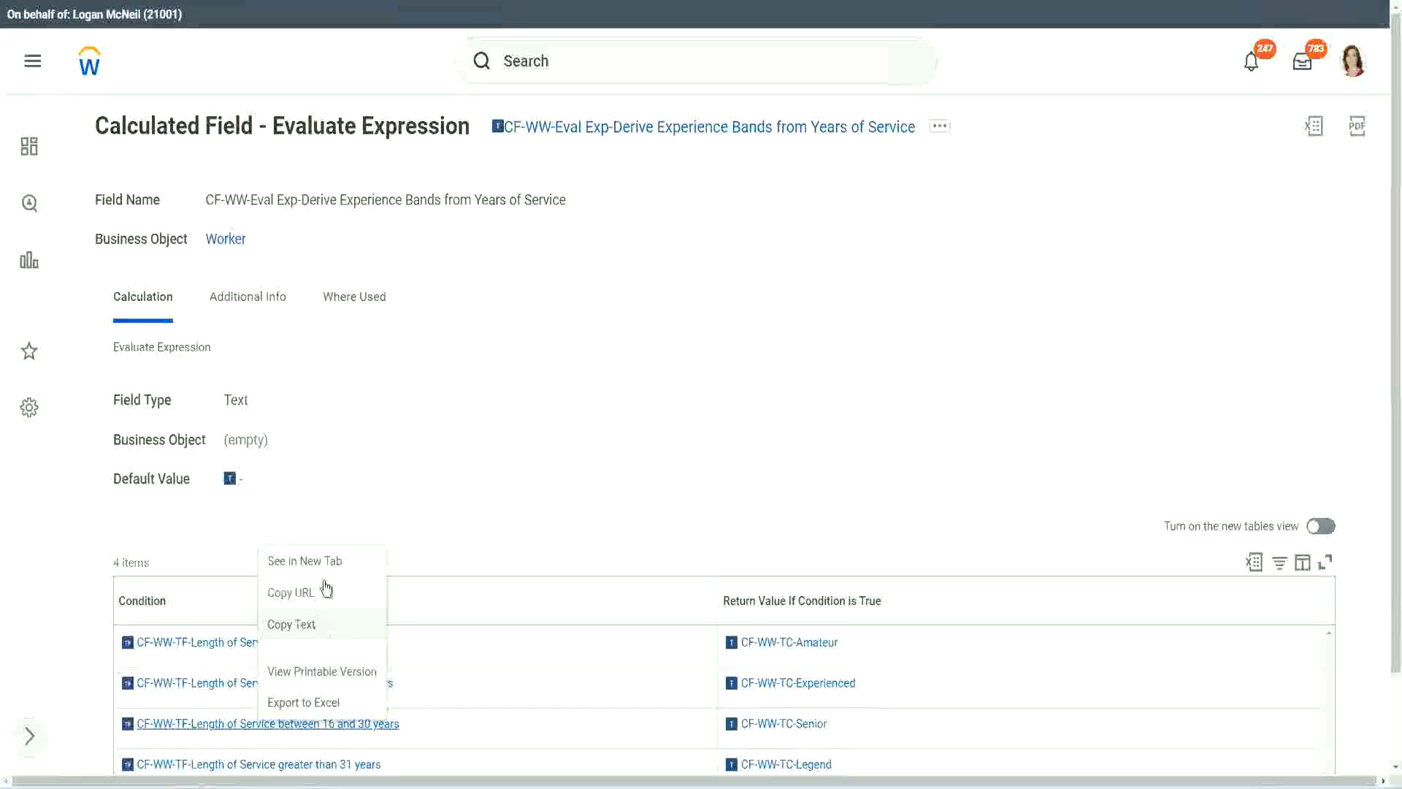
pyautogui.click(321, 588)
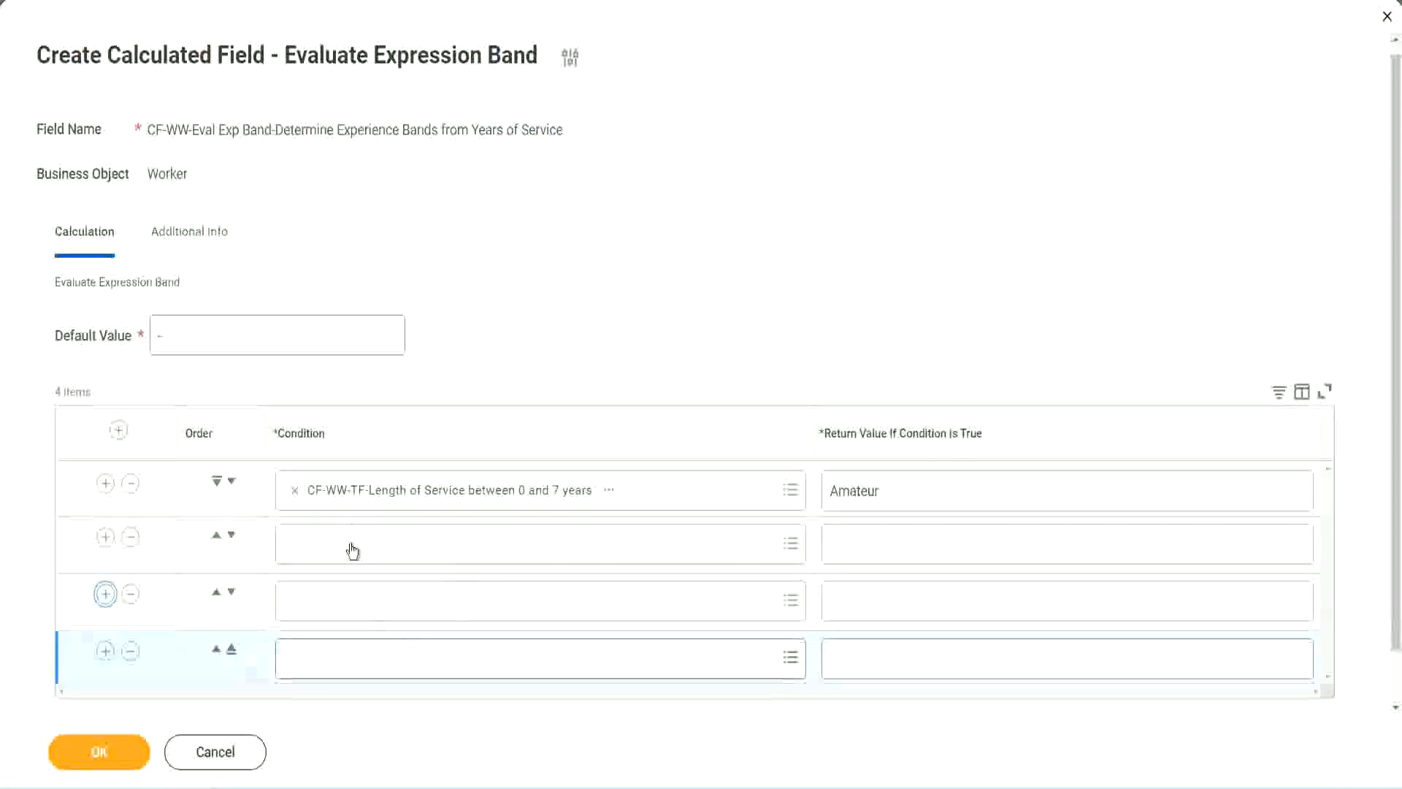
pyautogui.click(354, 541)
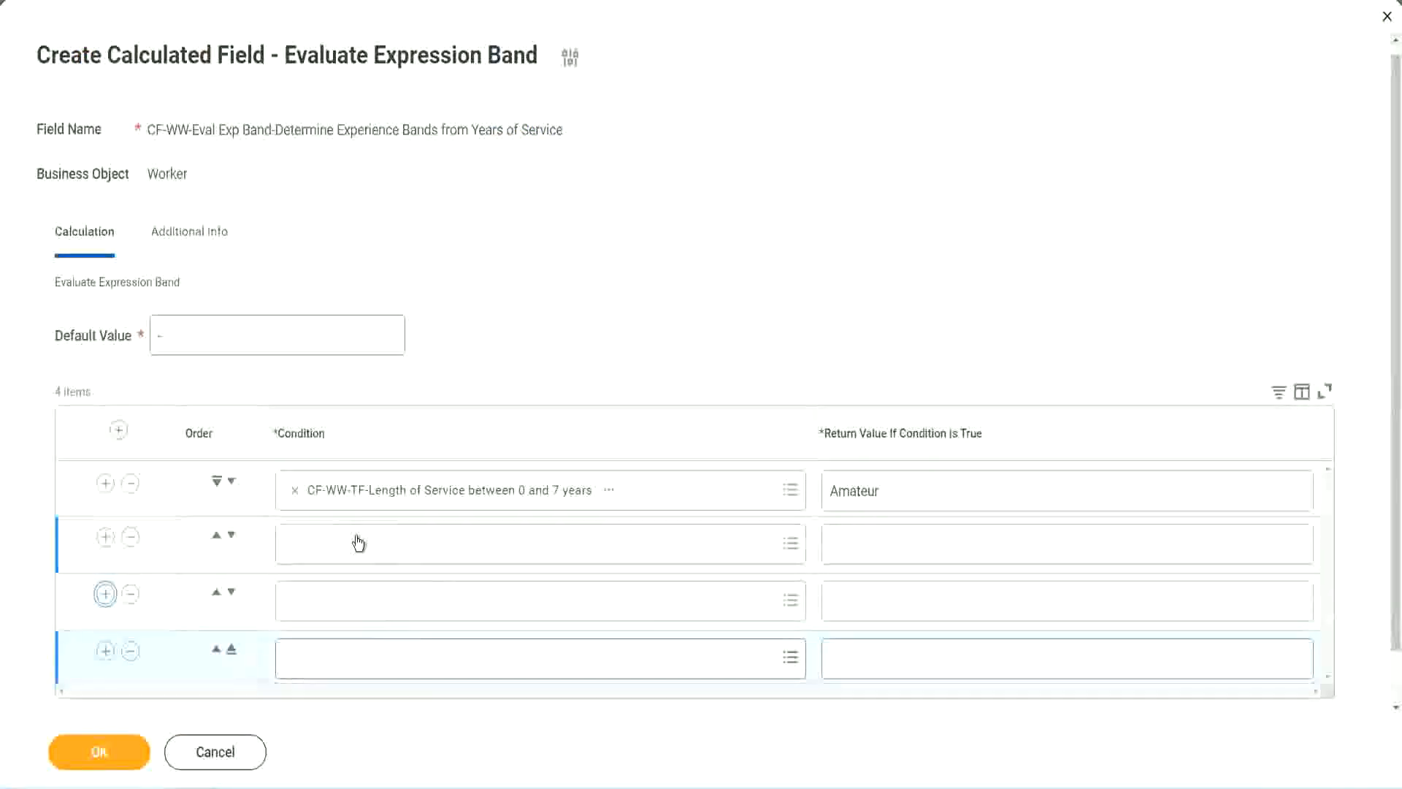
pyautogui.hotkey('ctrl', 'v')
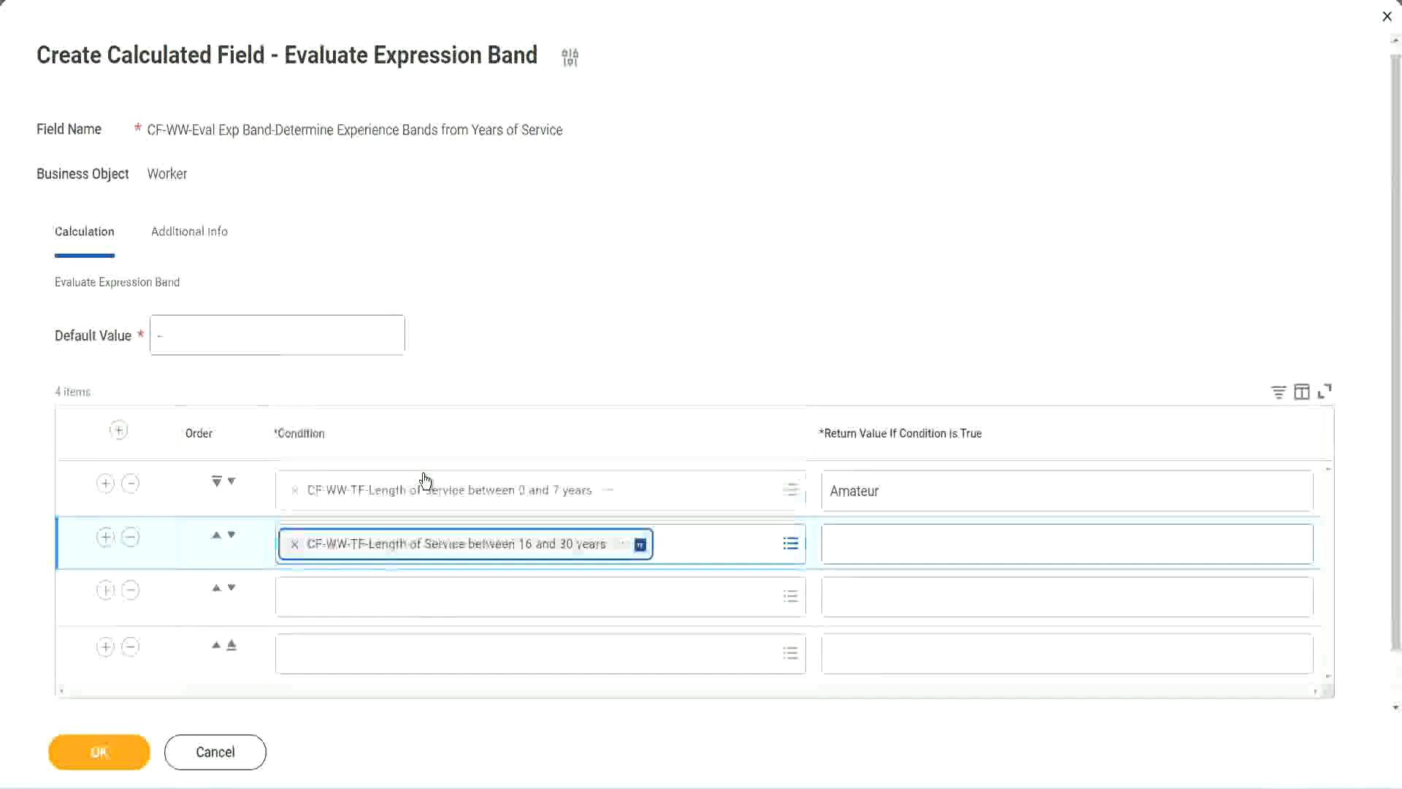
# - Move the 16 and 30 years condition down to the third row and set the second to the existing field's CF-WW-TF-Length of Service between 8 and 15 years
pyautogui.click(232, 535)
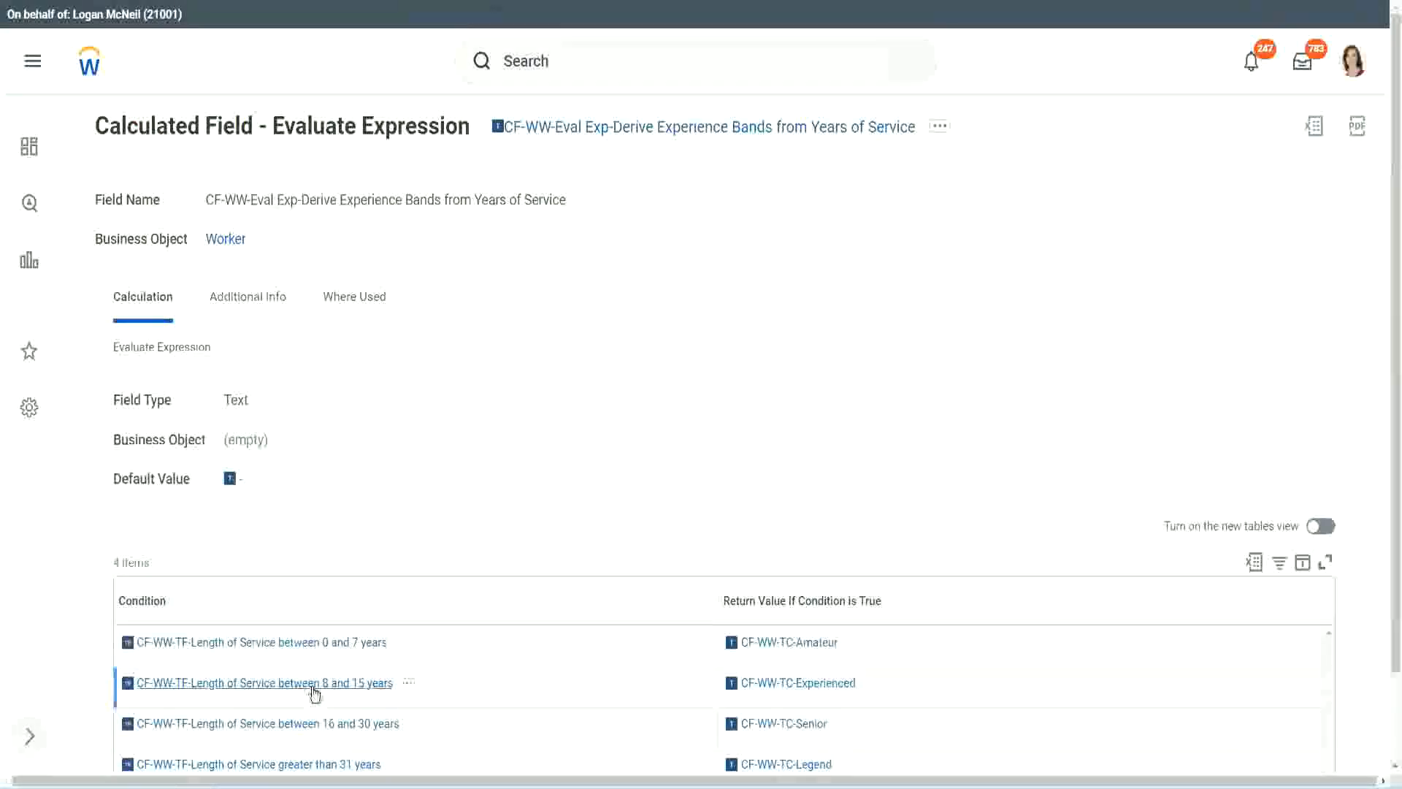
pyautogui.rightClick(313, 690)
pyautogui.click(358, 595)
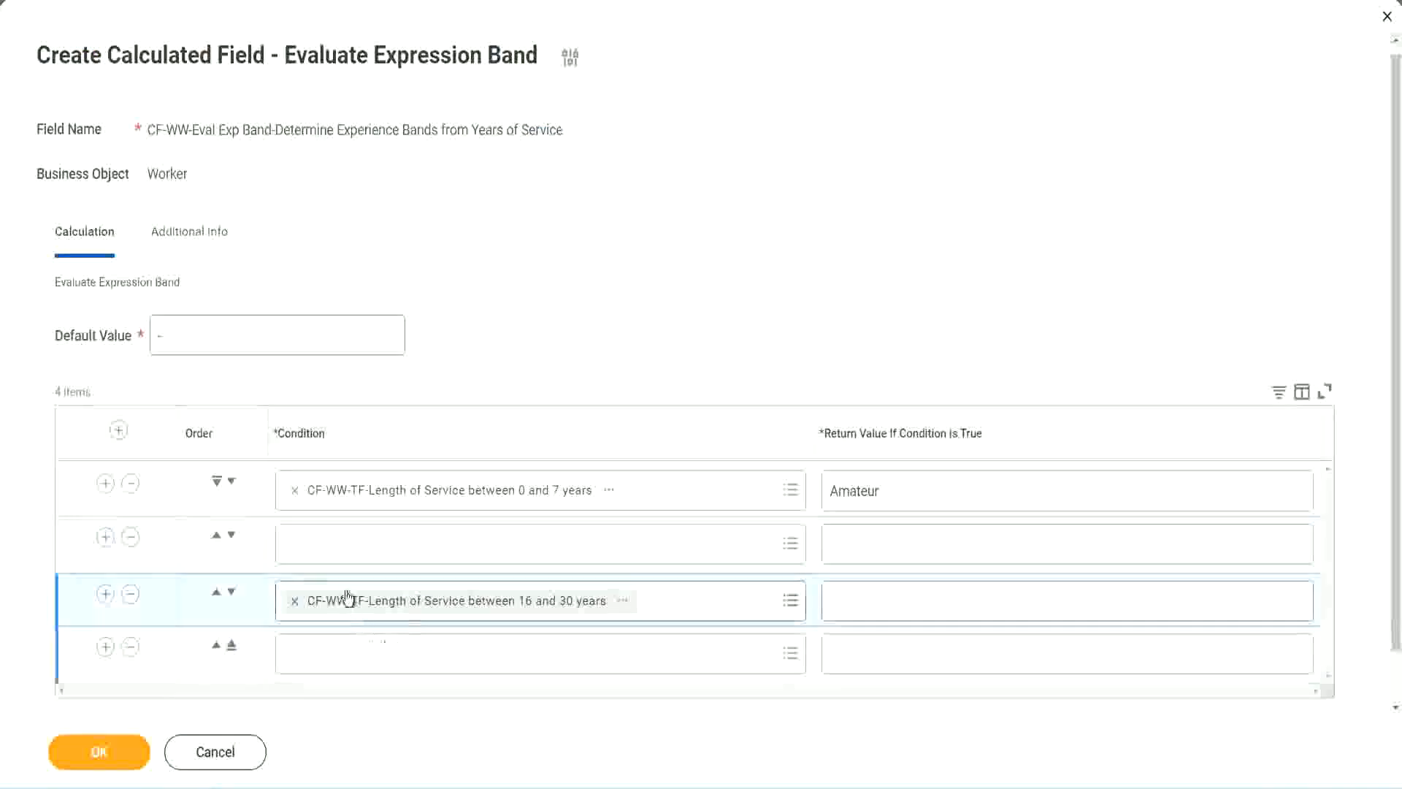
pyautogui.click(351, 558)
pyautogui.hotkey('ctrl', 'v')
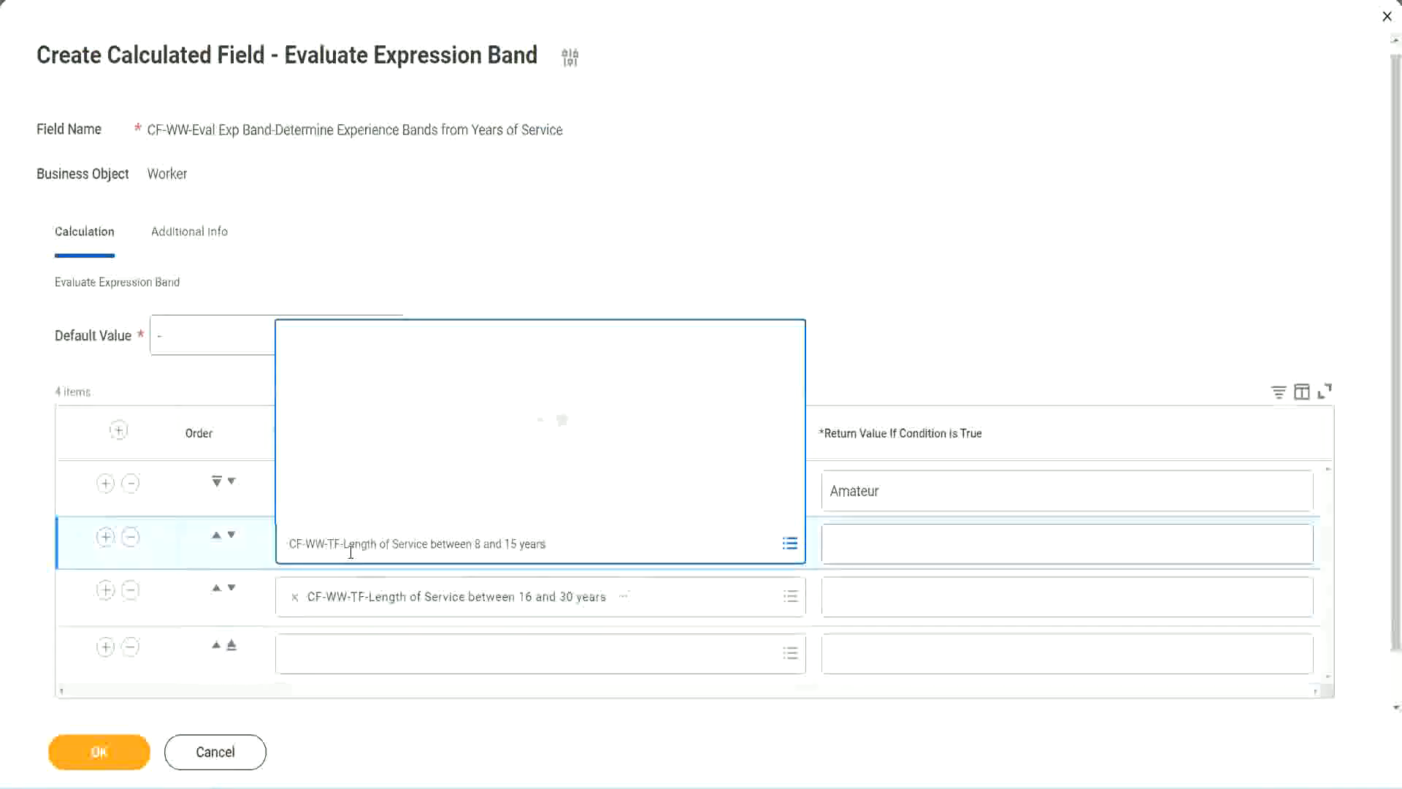
pyautogui.press('Return')
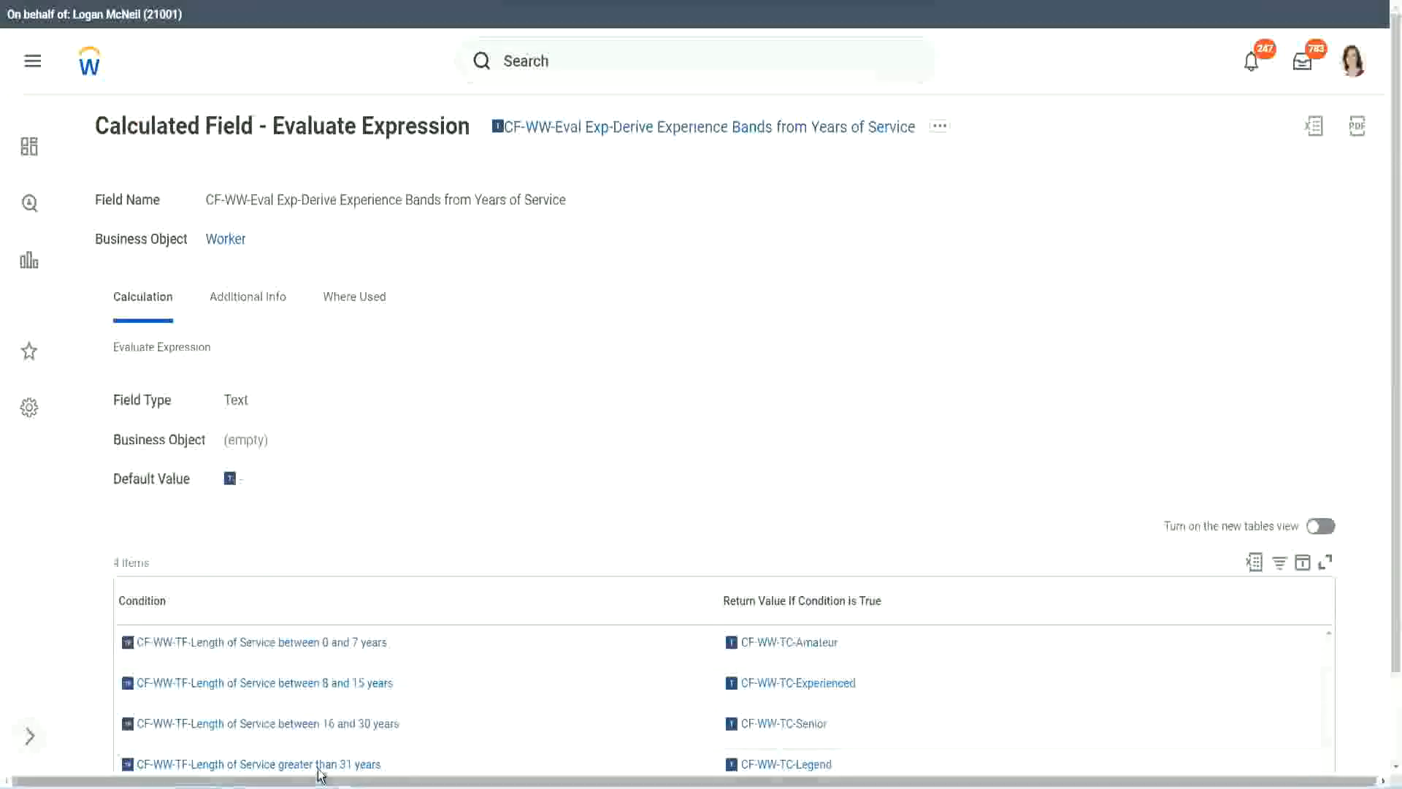
# - Copy CF-WW-TF-Length of Service greater than 31 years from the existing Evaluate Expression field and set it as the fourth row's condition
pyautogui.rightClick(401, 728)
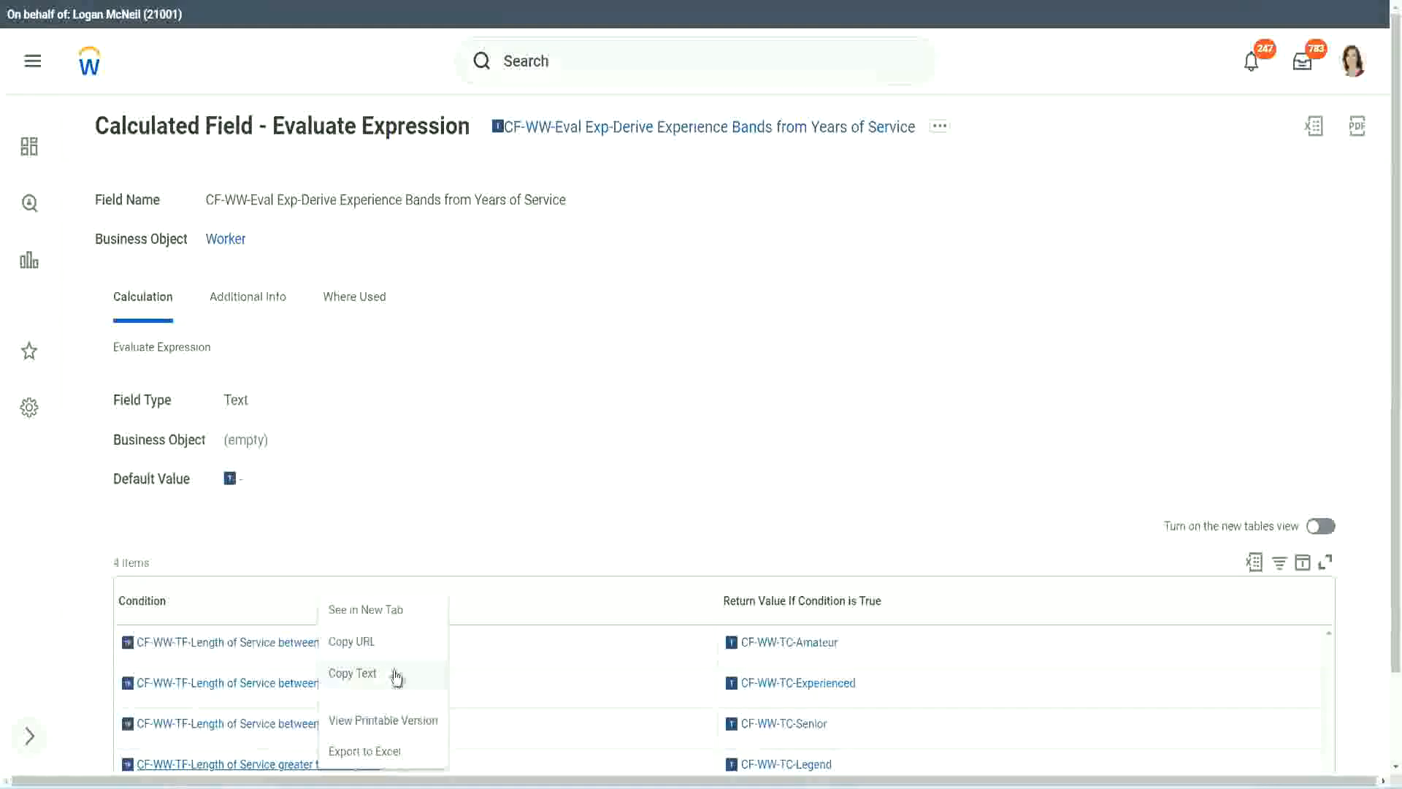
pyautogui.click(401, 687)
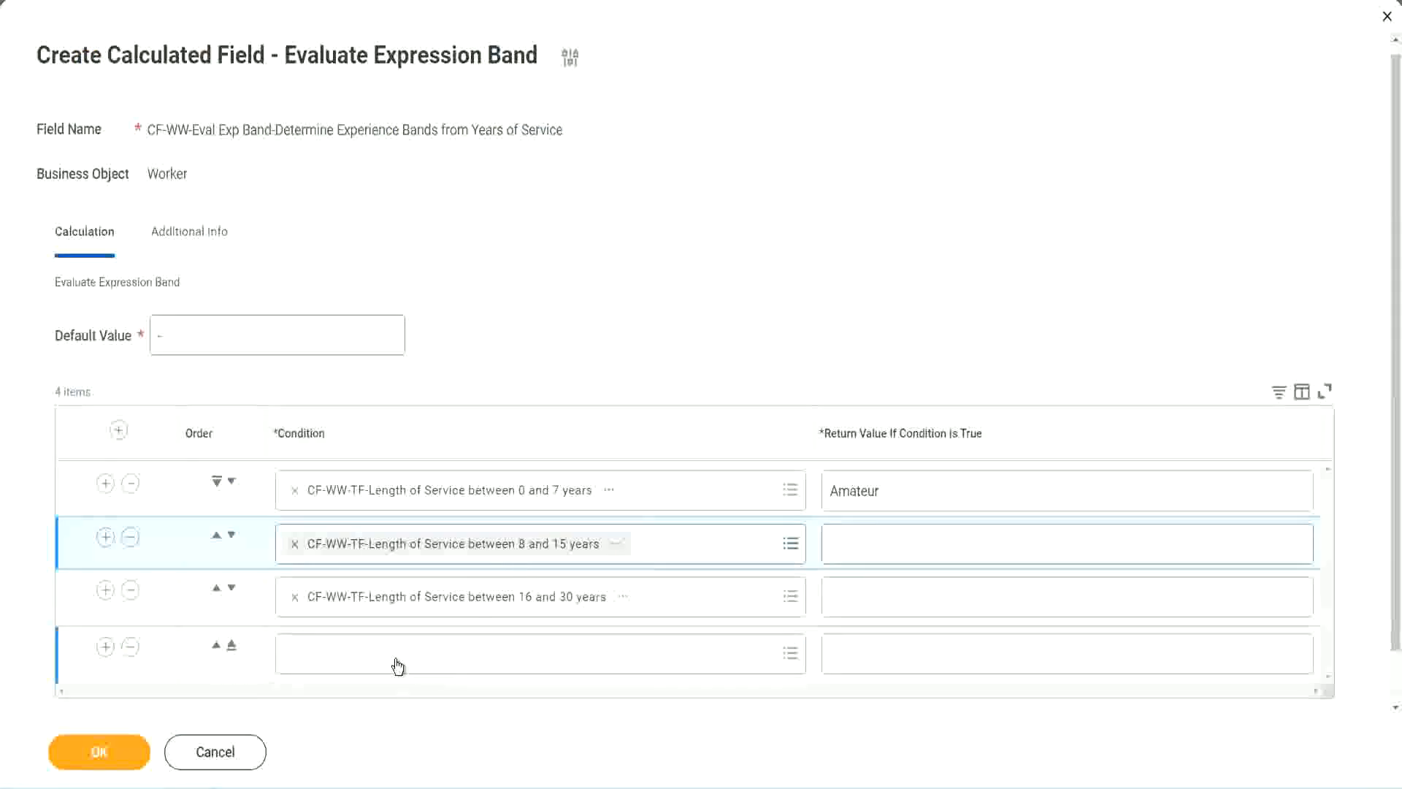
pyautogui.click(398, 666)
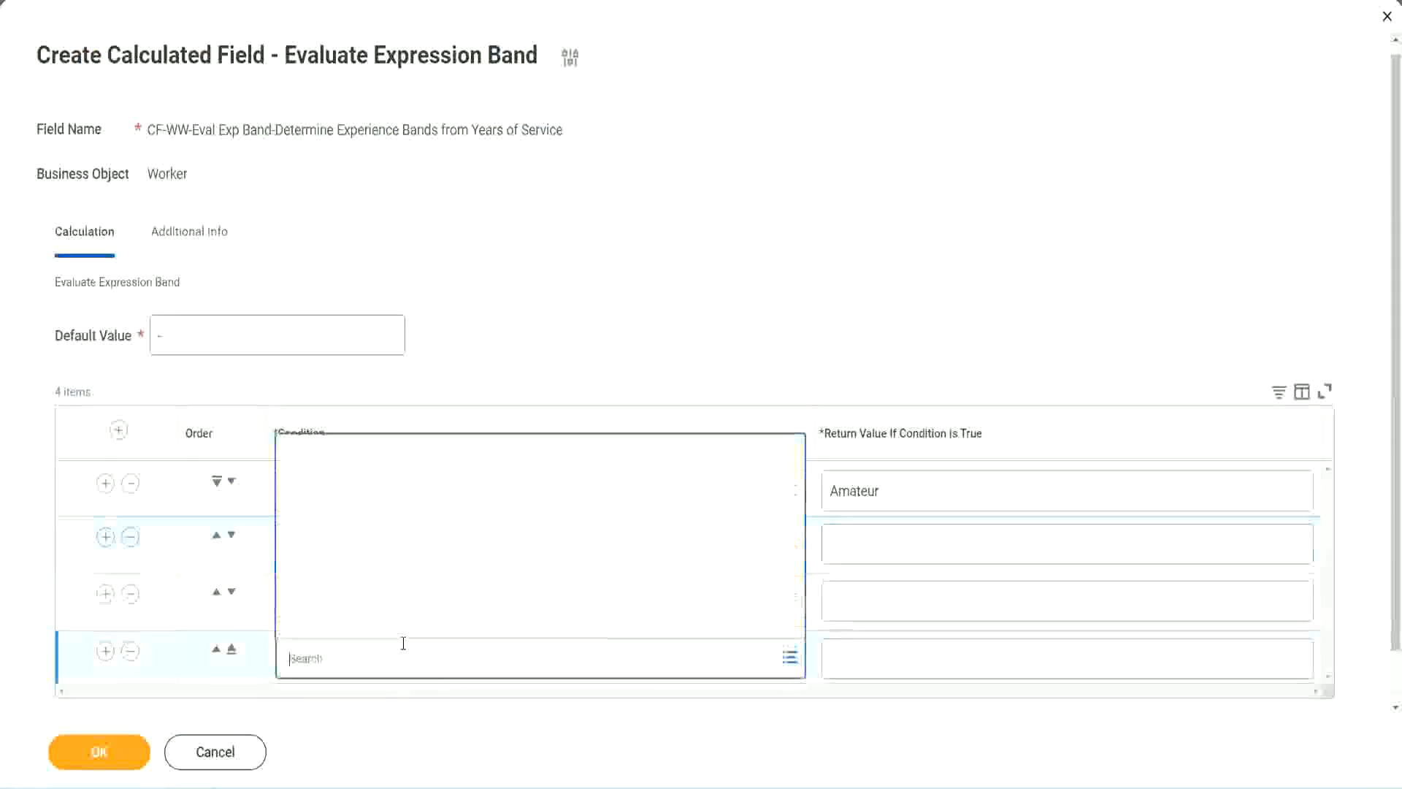
pyautogui.hotkey('ctrl', 'v')
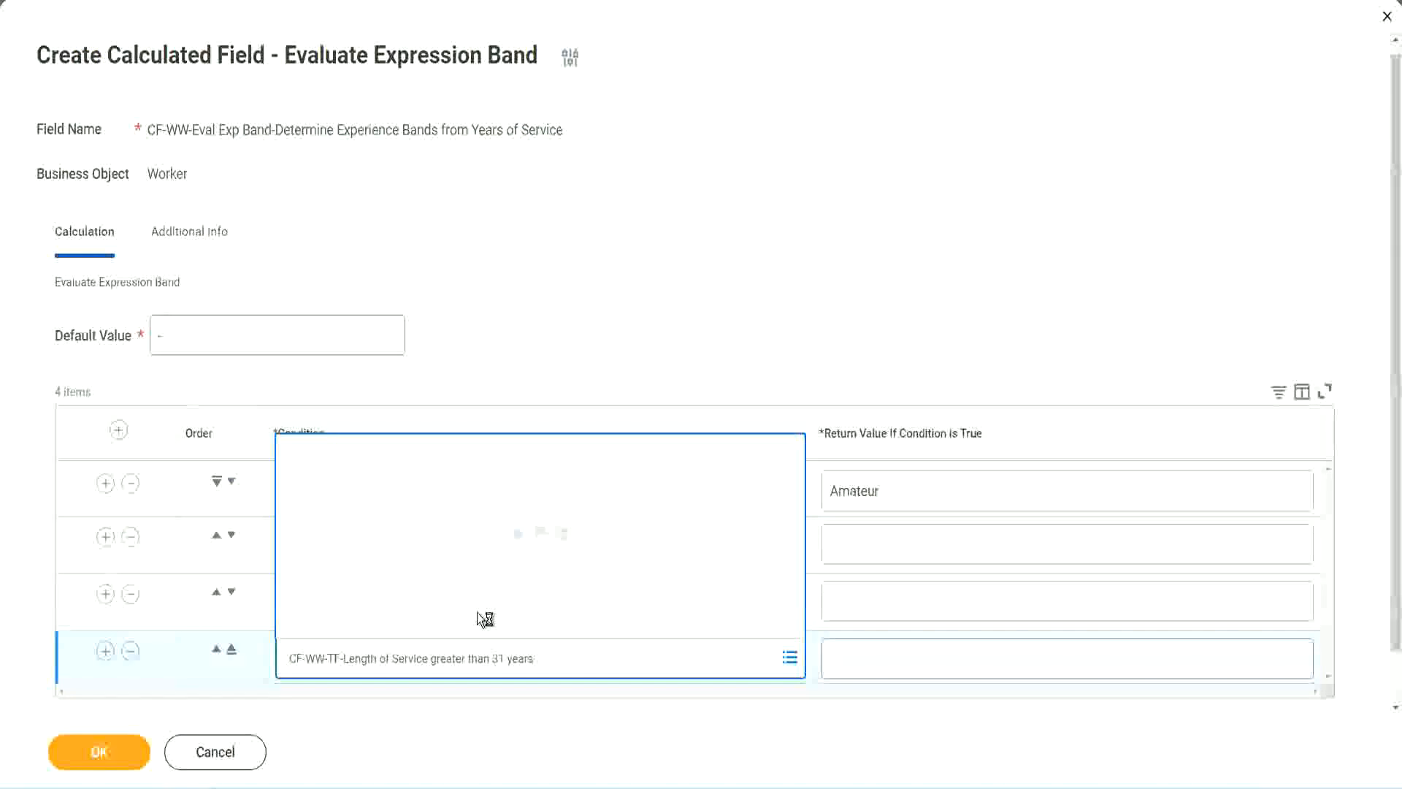
# - Set the return values to Legend for the fourth row, Senior for the third and Experienced for the second, and save the calculated field
pyautogui.click(922, 658)
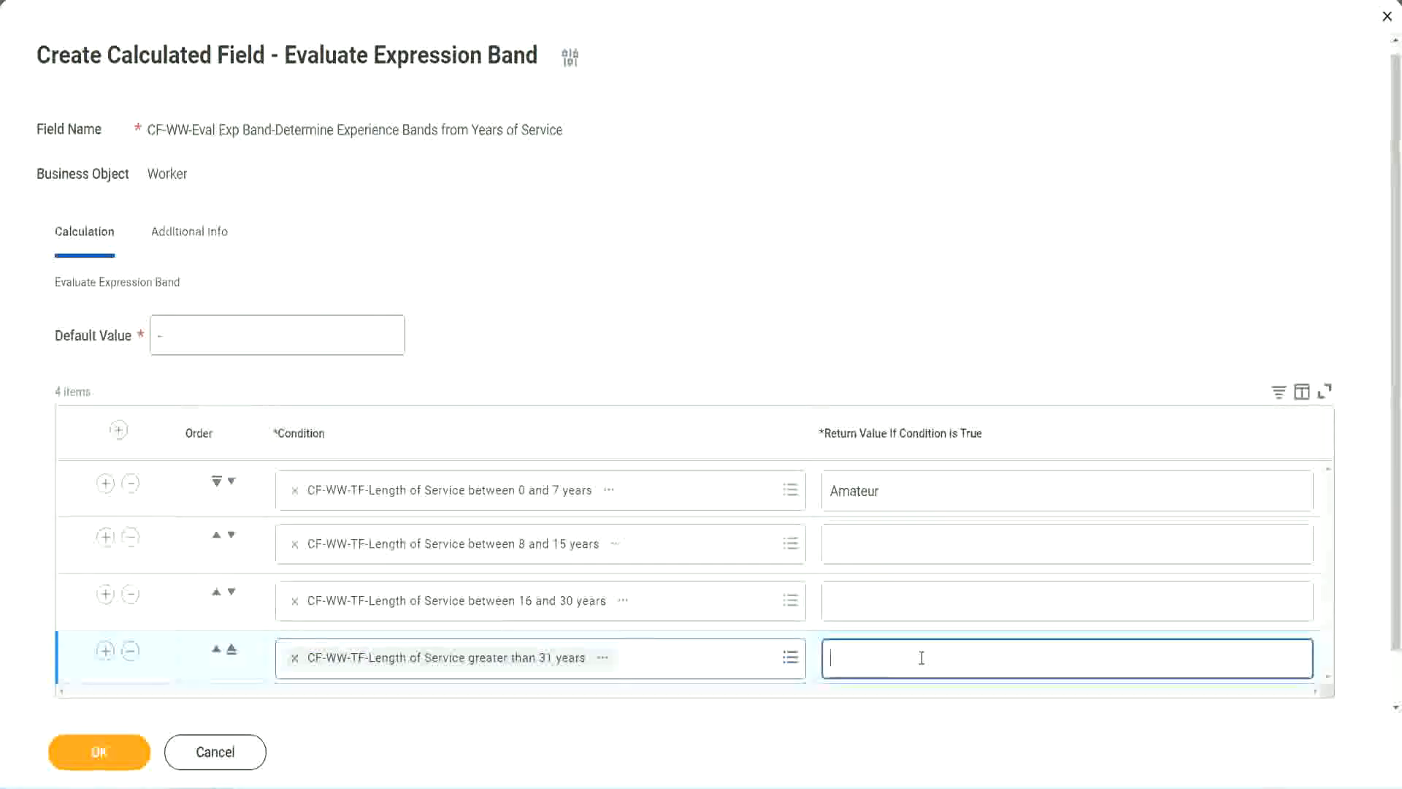
pyautogui.write('Le')
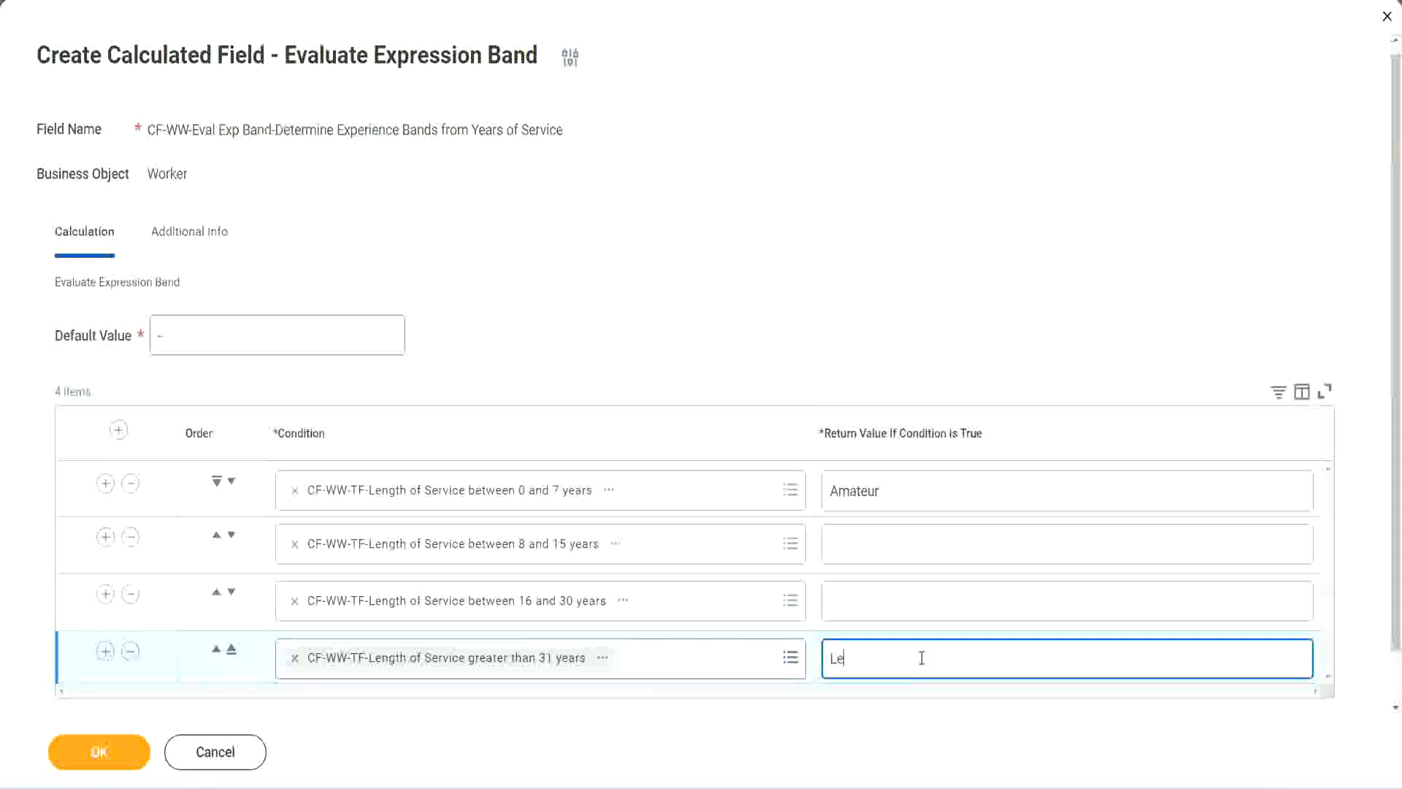
pyautogui.write('gend')
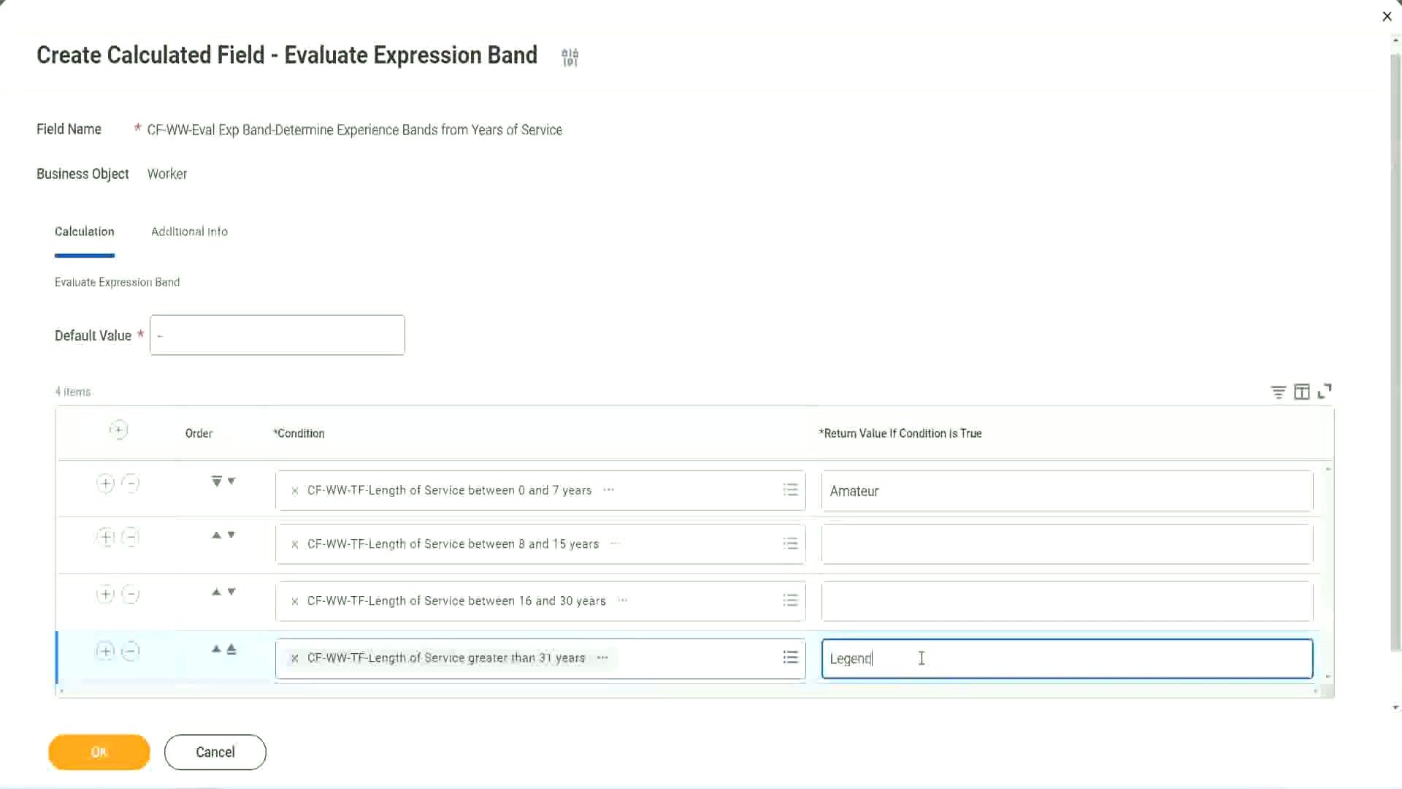
pyautogui.click(861, 599)
pyautogui.write('Senior')
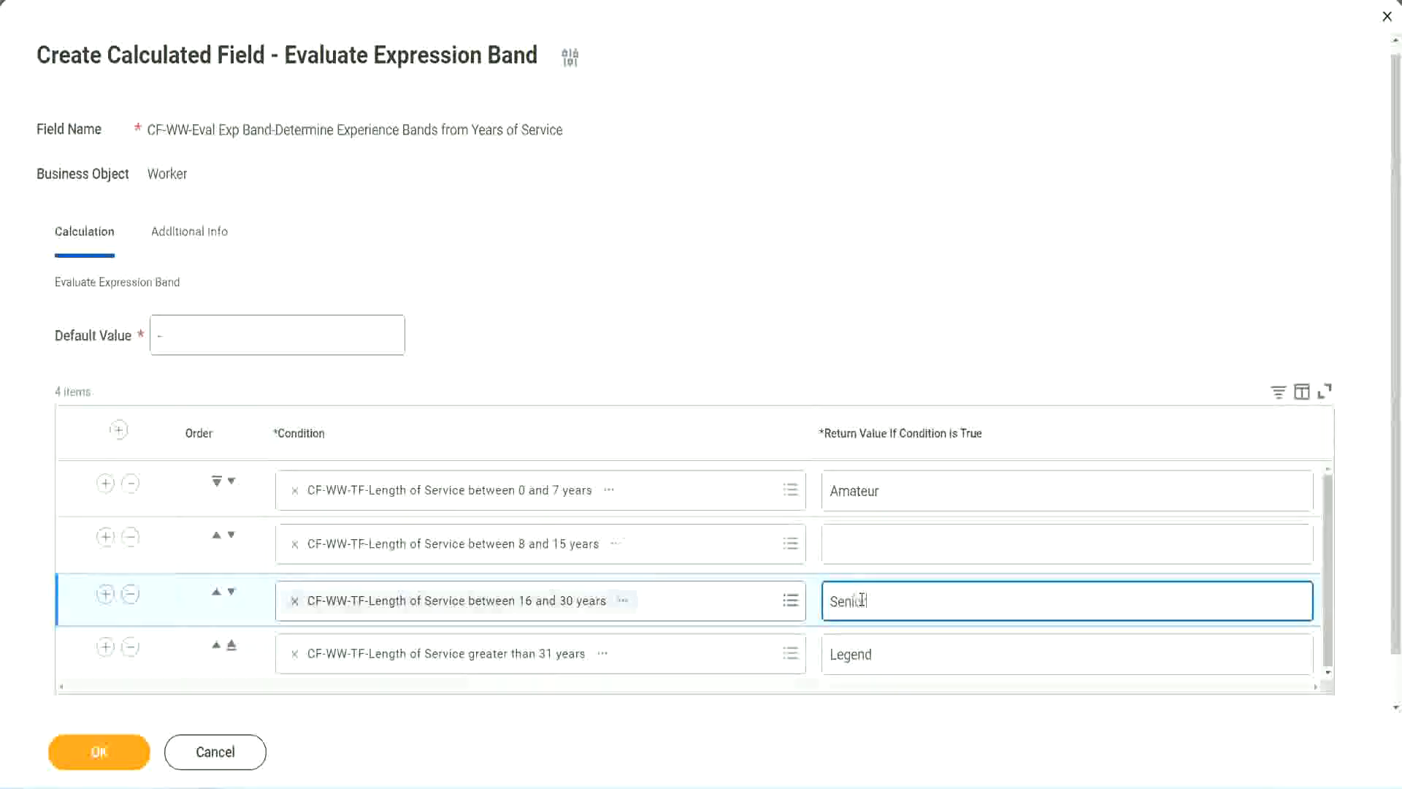
pyautogui.click(884, 545)
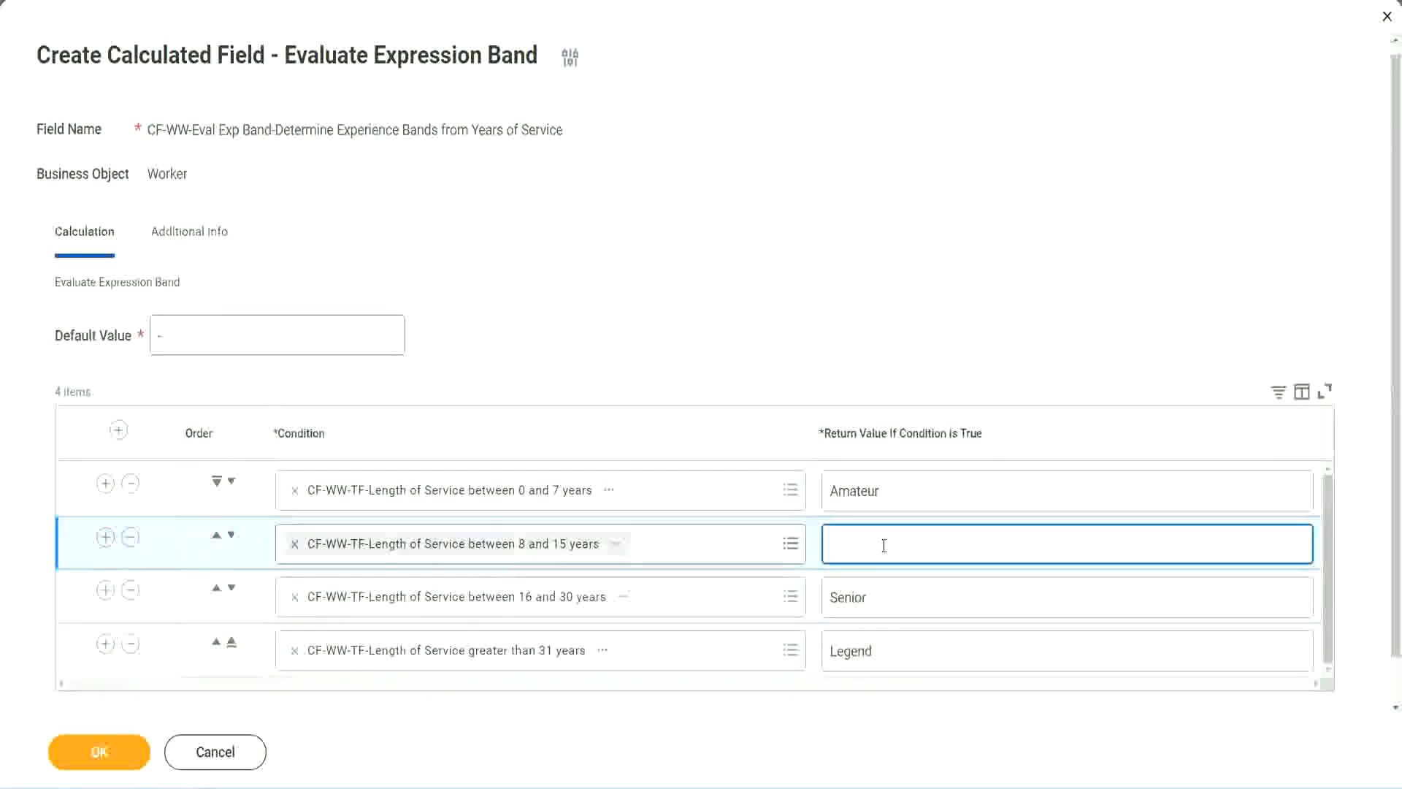
pyautogui.write('Experienced')
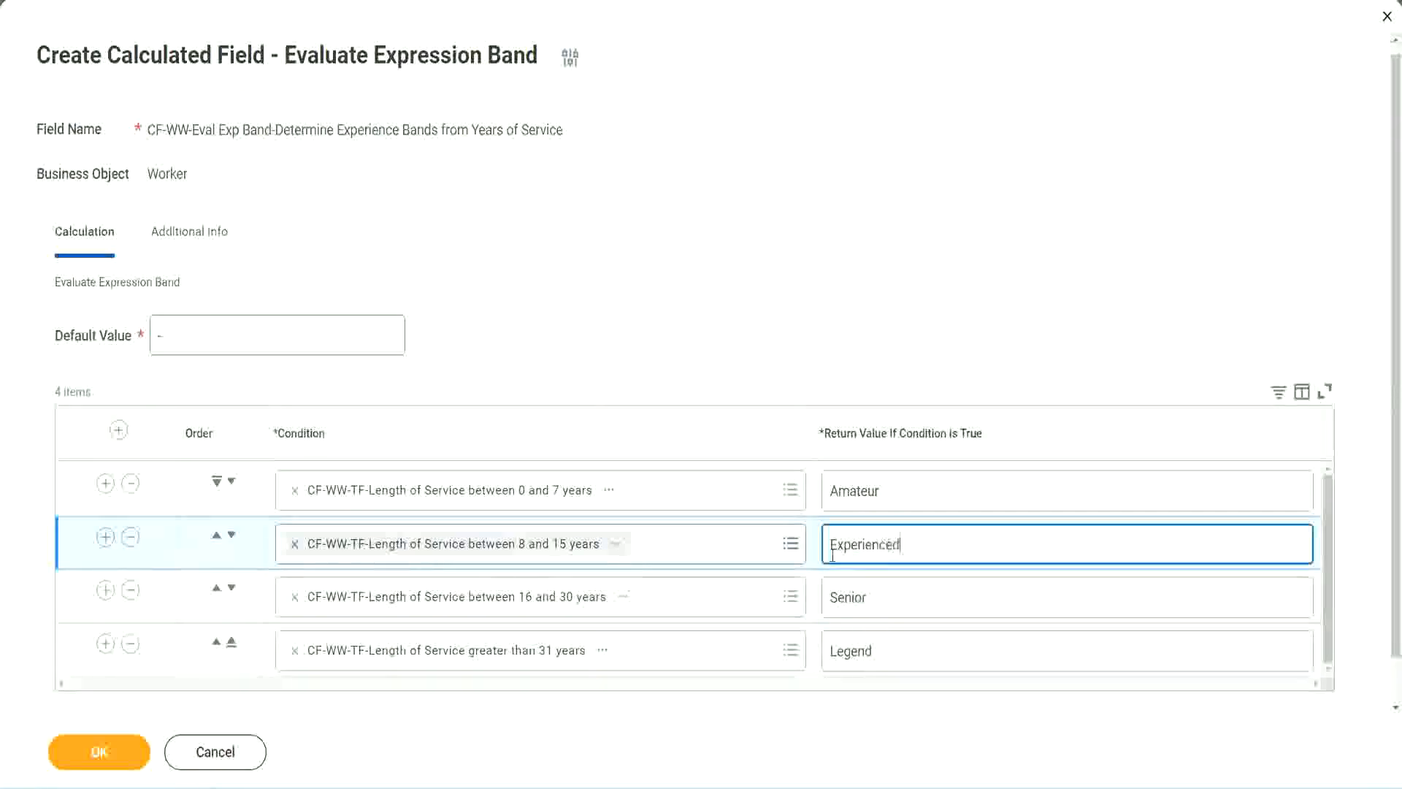
pyautogui.click(132, 739)
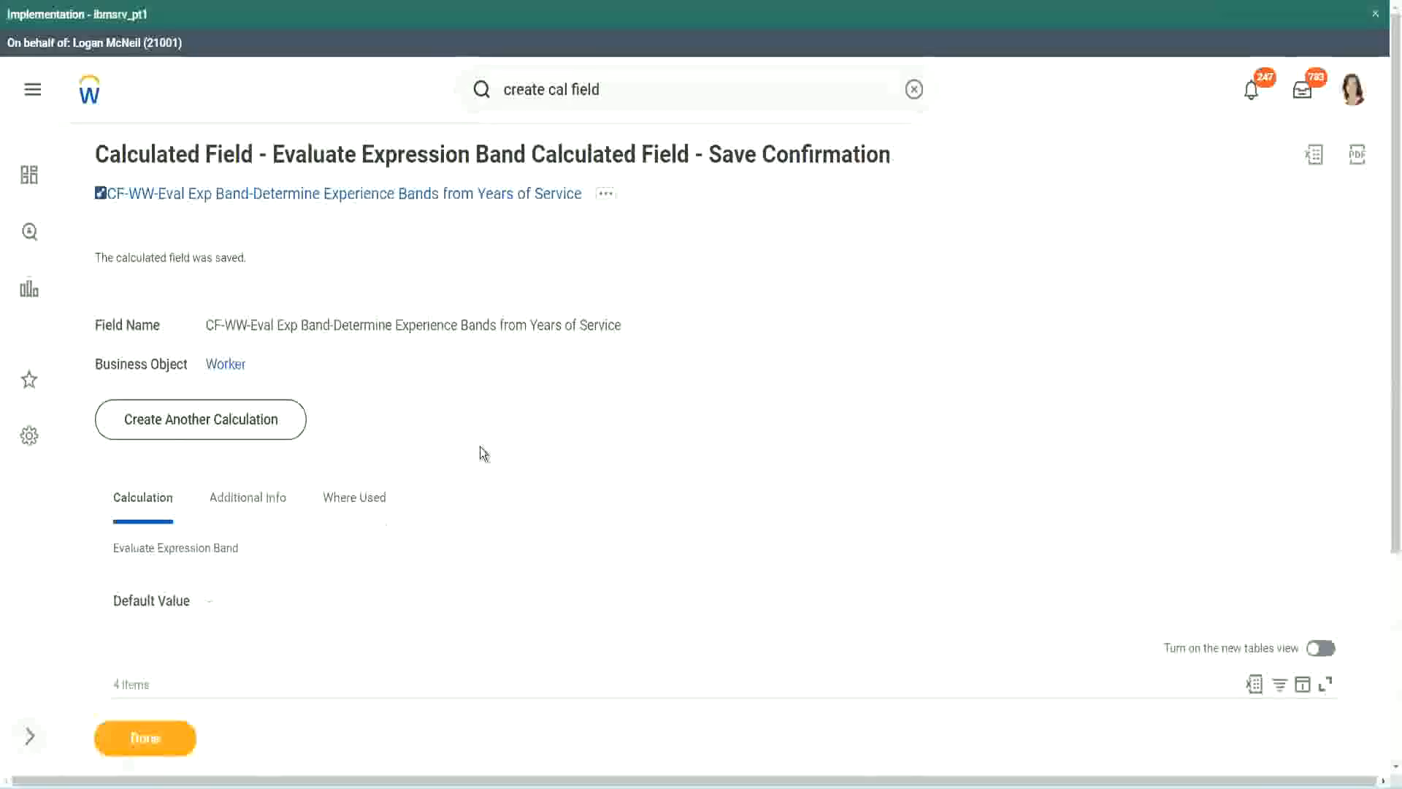
# - Check the saved field's conditions and return values, and copy the name of the new Evaluate Expression Band field
pyautogui.scroll(-3, 480, 445)
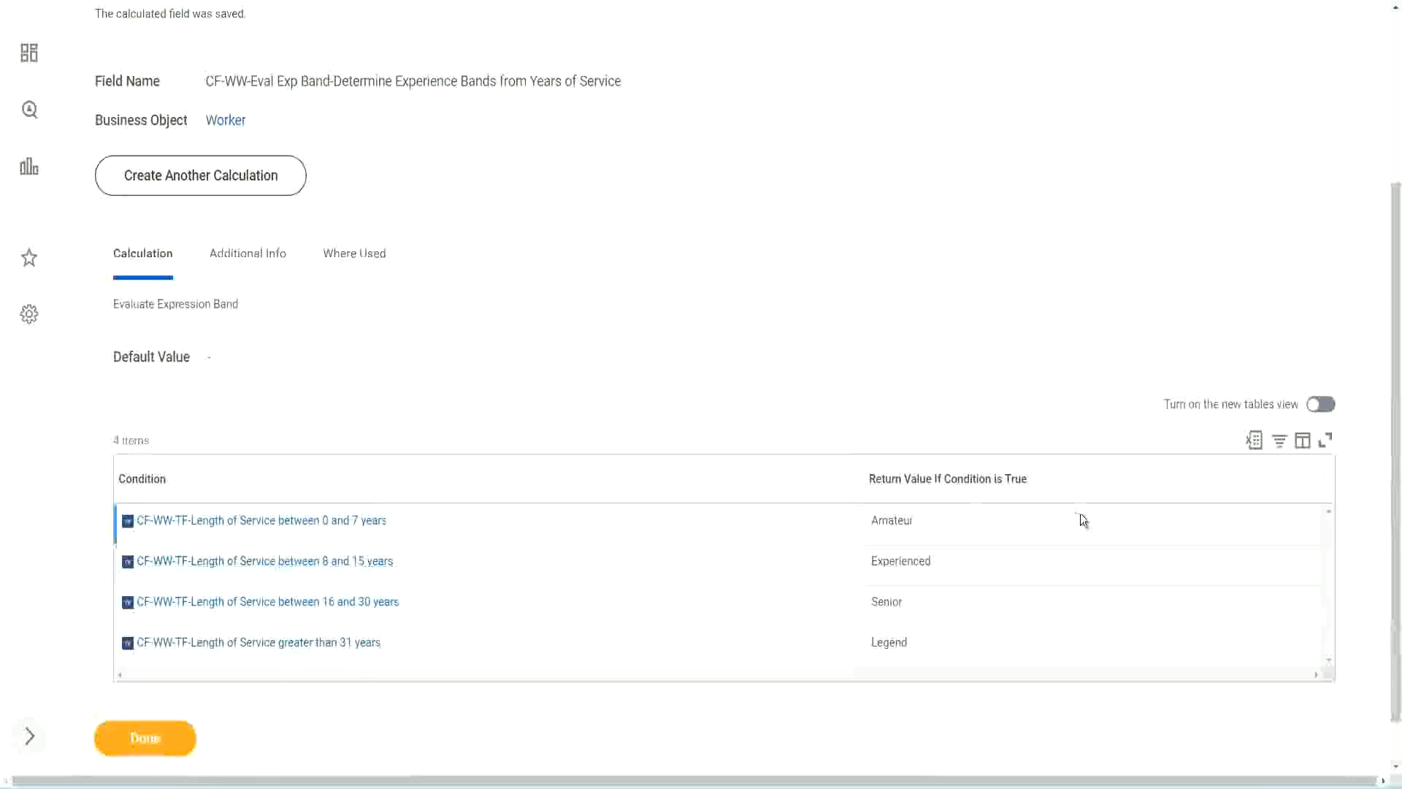
pyautogui.doubleClick(895, 519)
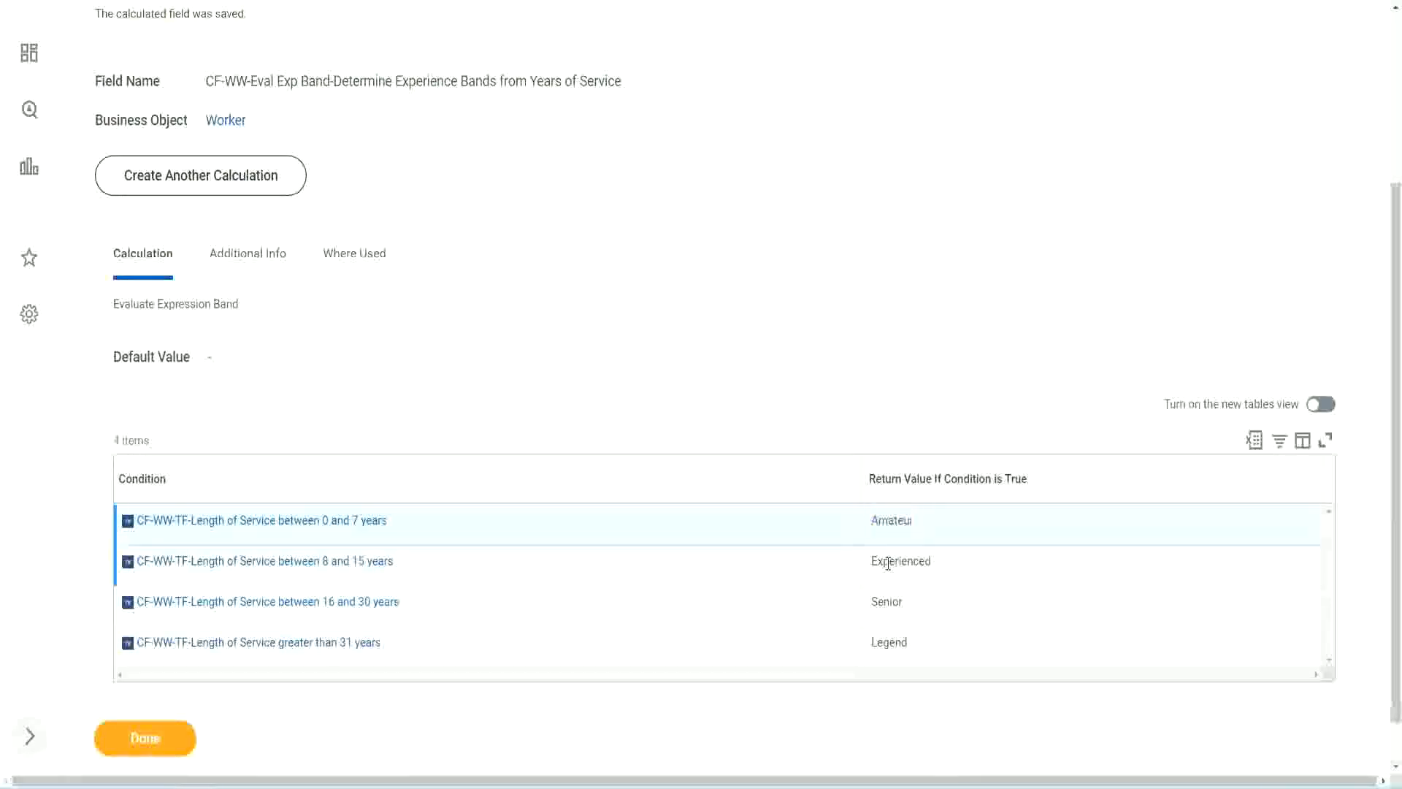
pyautogui.doubleClick(888, 563)
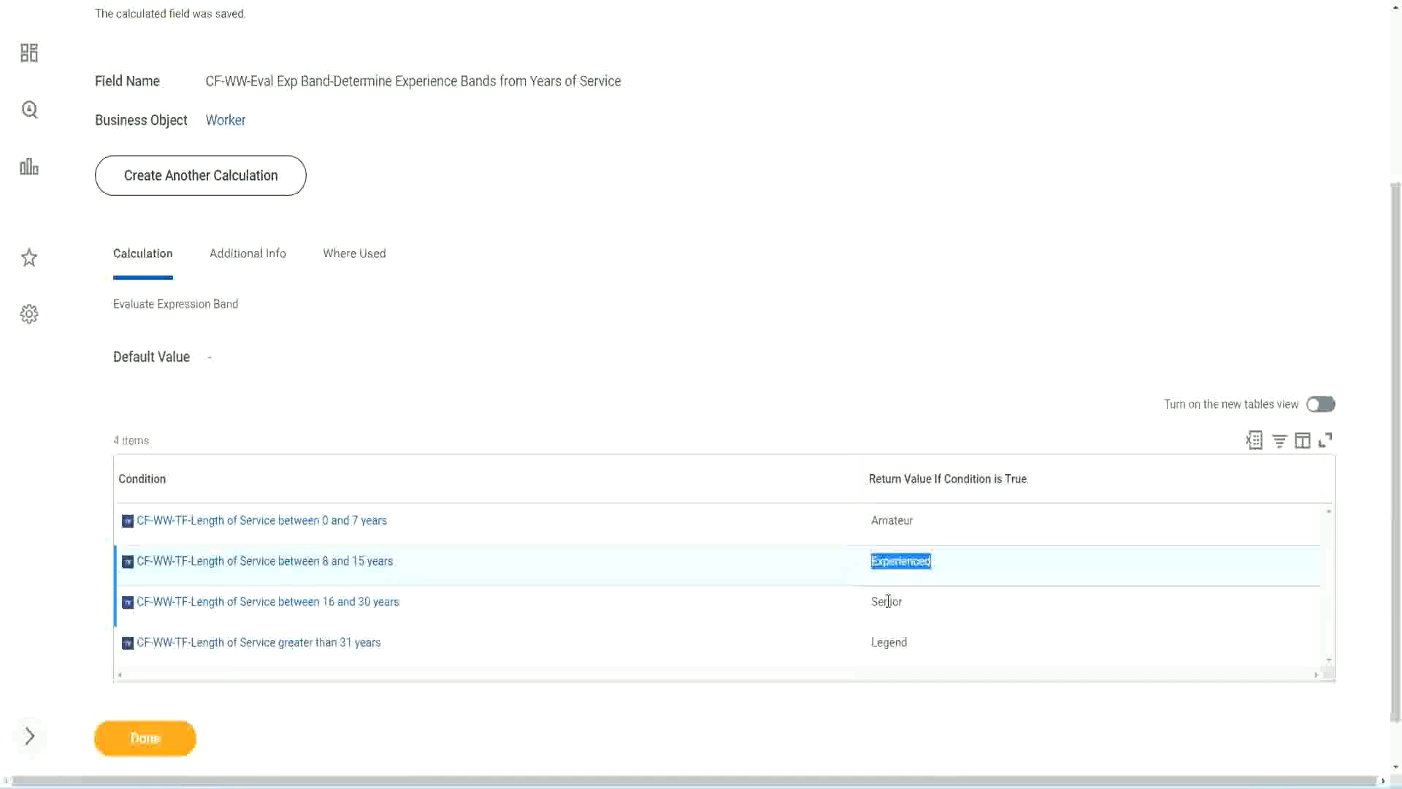
pyautogui.doubleClick(888, 600)
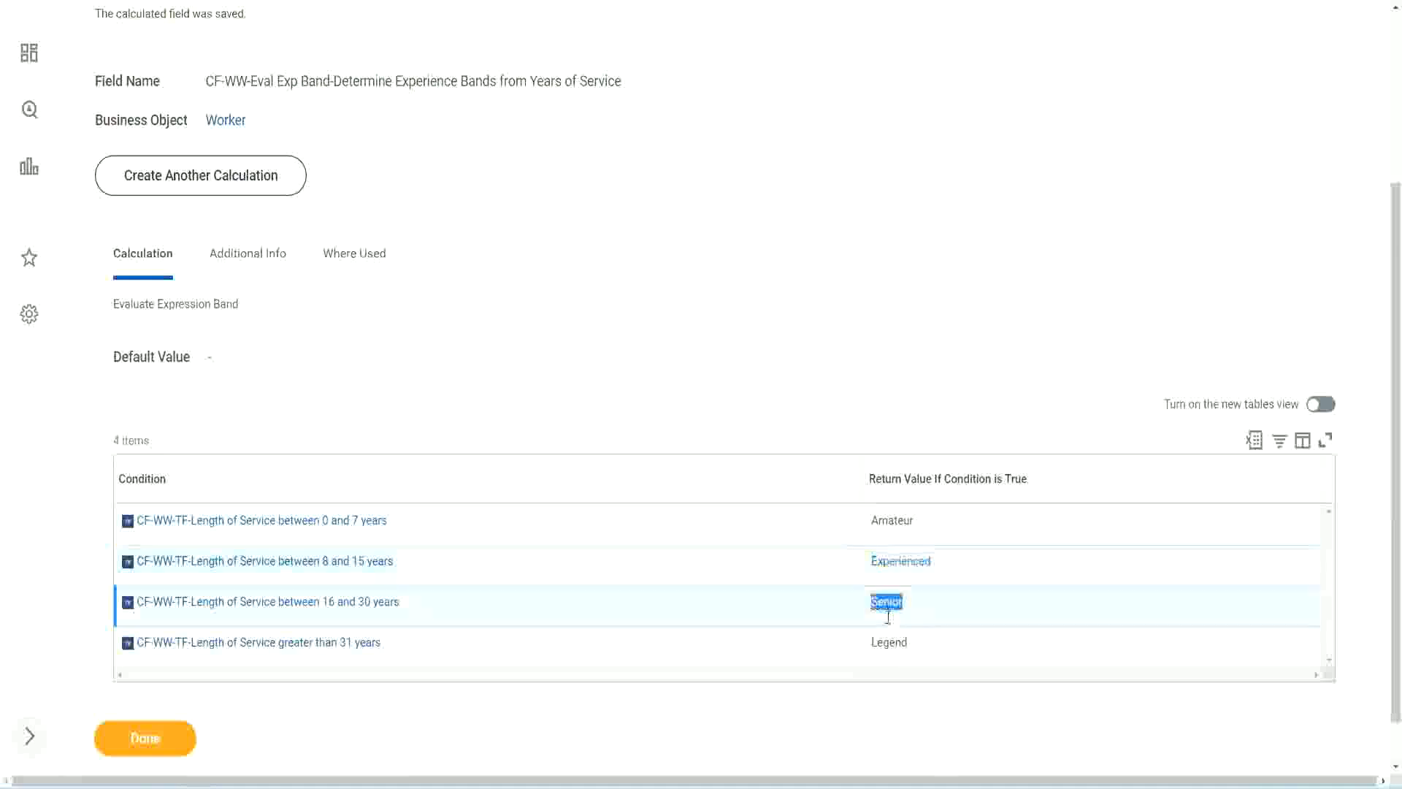
pyautogui.click(892, 639)
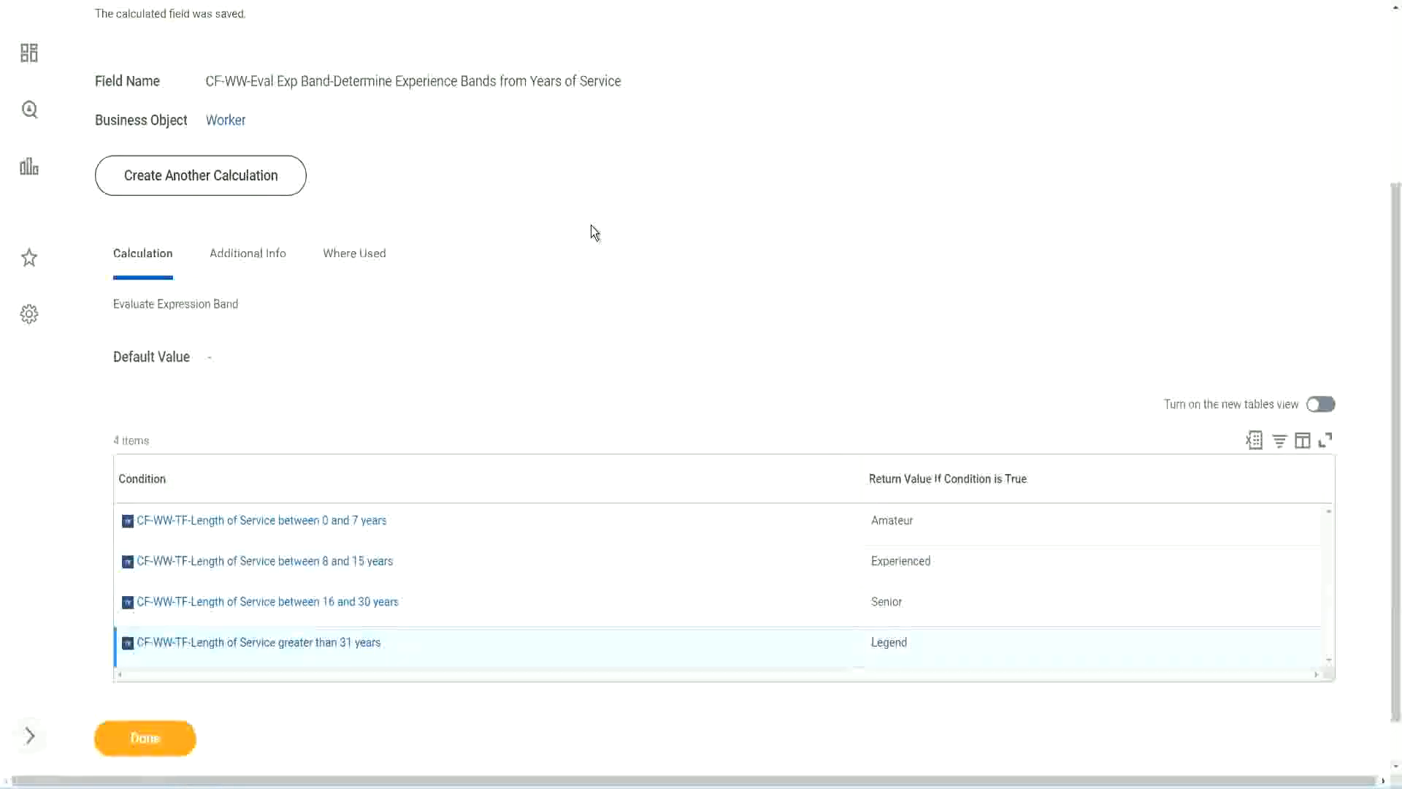
pyautogui.scroll(3, 595, 233)
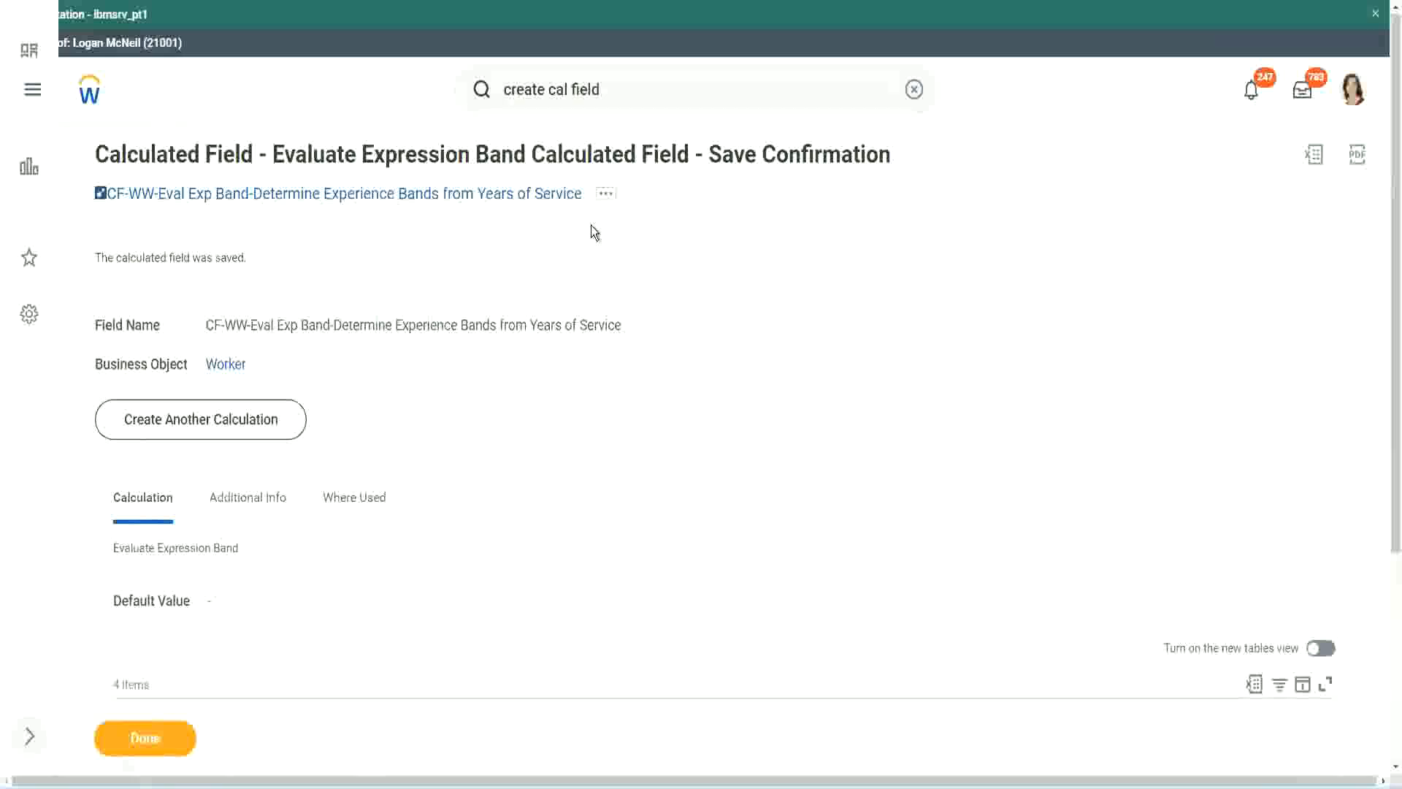
pyautogui.rightClick(459, 201)
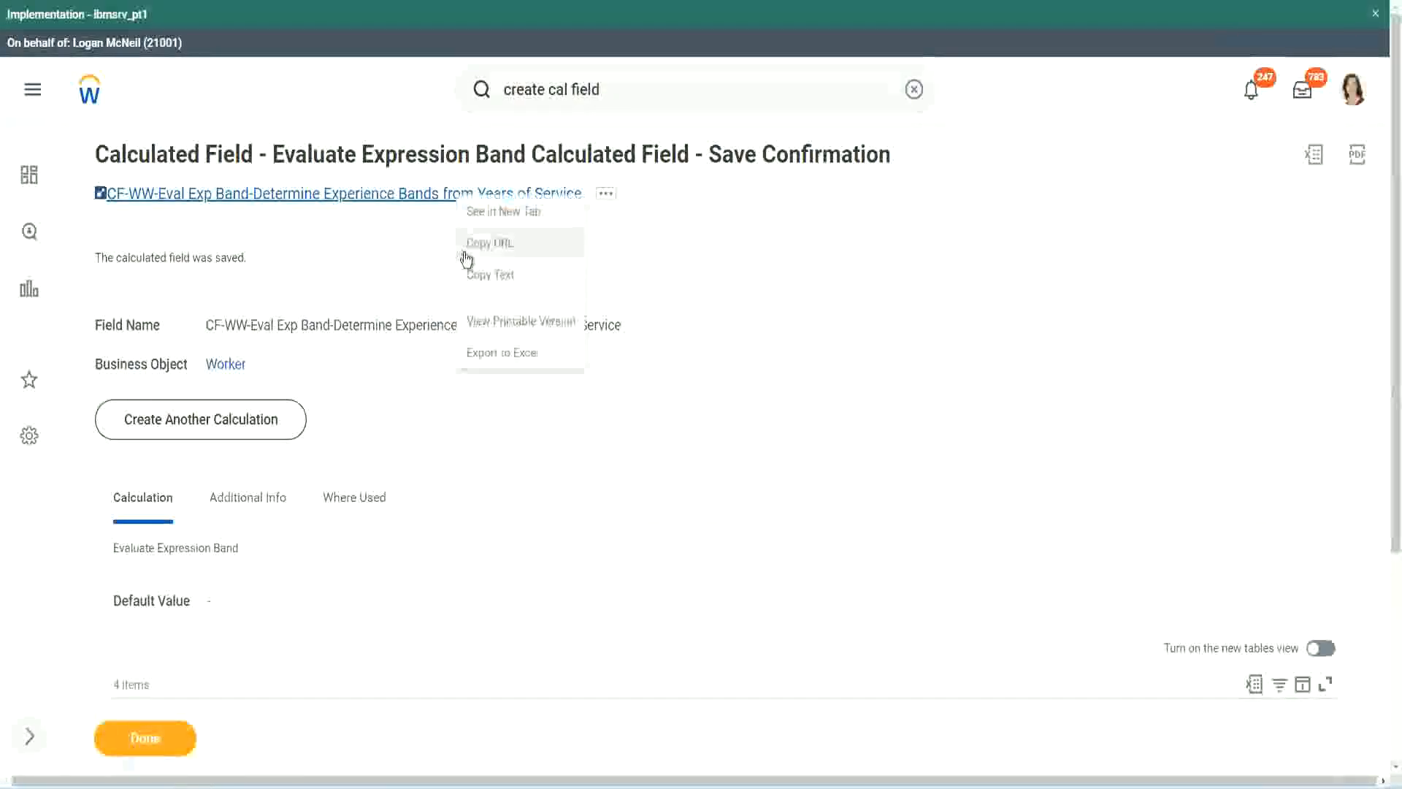
pyautogui.click(485, 276)
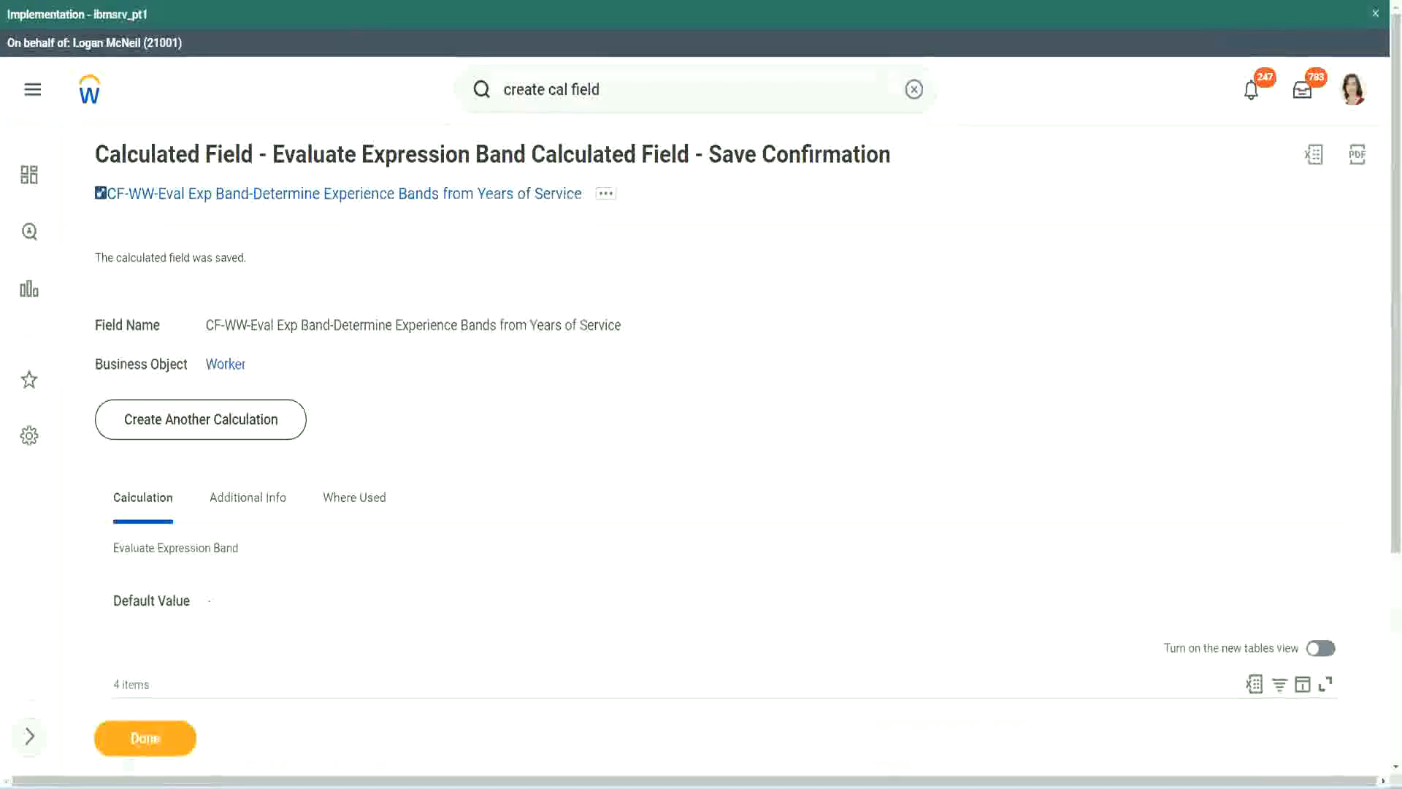
# - Review the saved Evaluate Expression Band field's default value and conditions, consulting the calculated field functions slide and the Notepad++ experience band notes
pyautogui.scroll(-3, 463, 565)
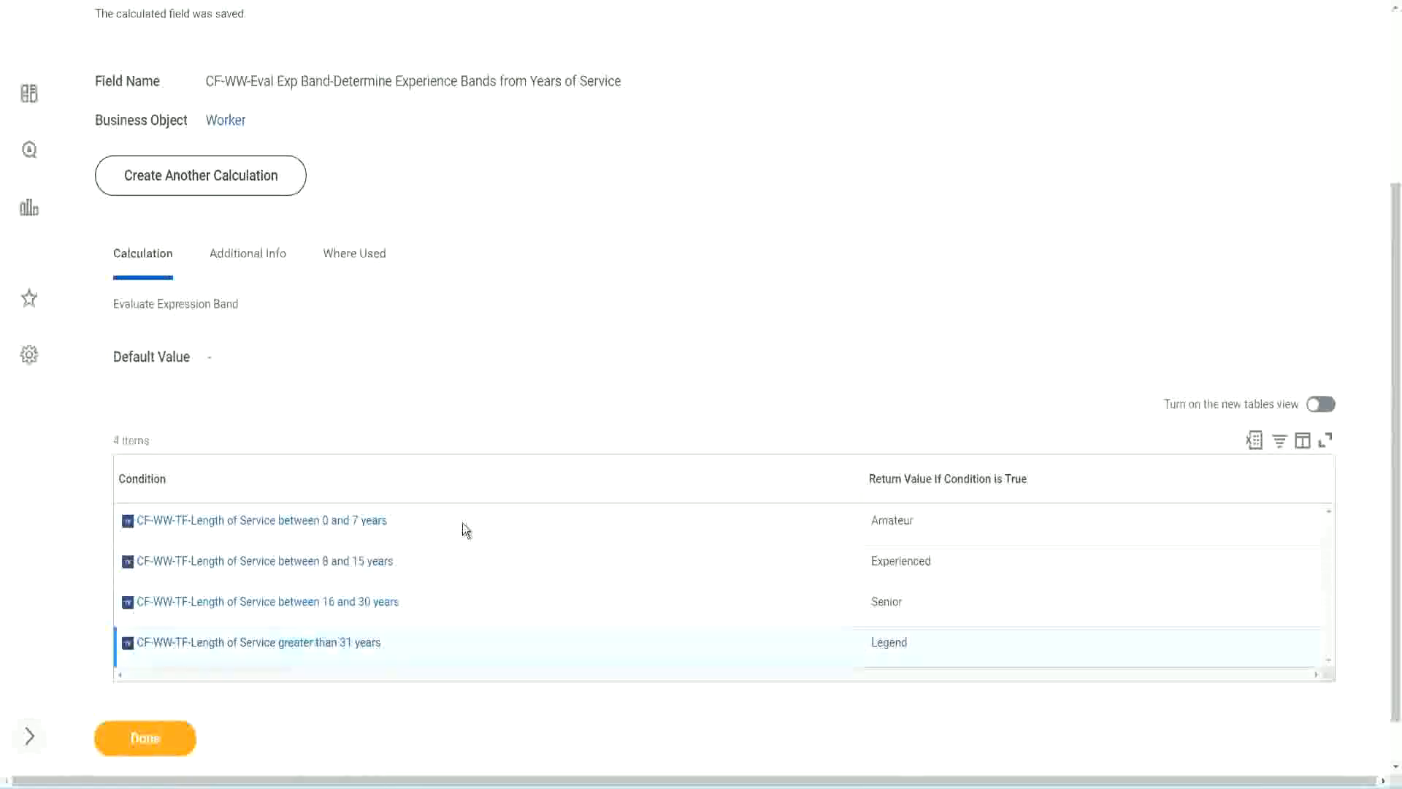
pyautogui.scroll(-1, 480, 511)
pyautogui.scroll(2, 489, 327)
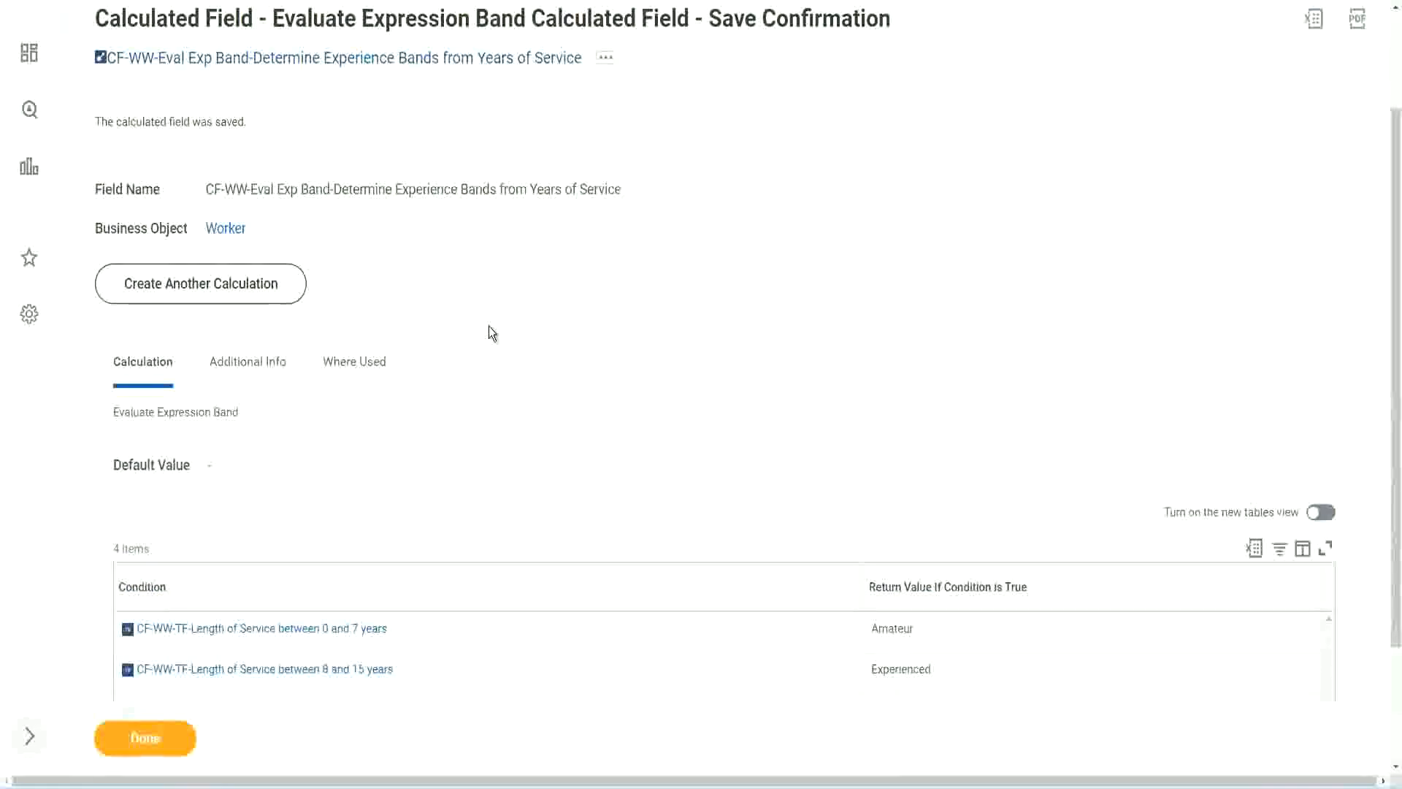
pyautogui.scroll(-2, 489, 326)
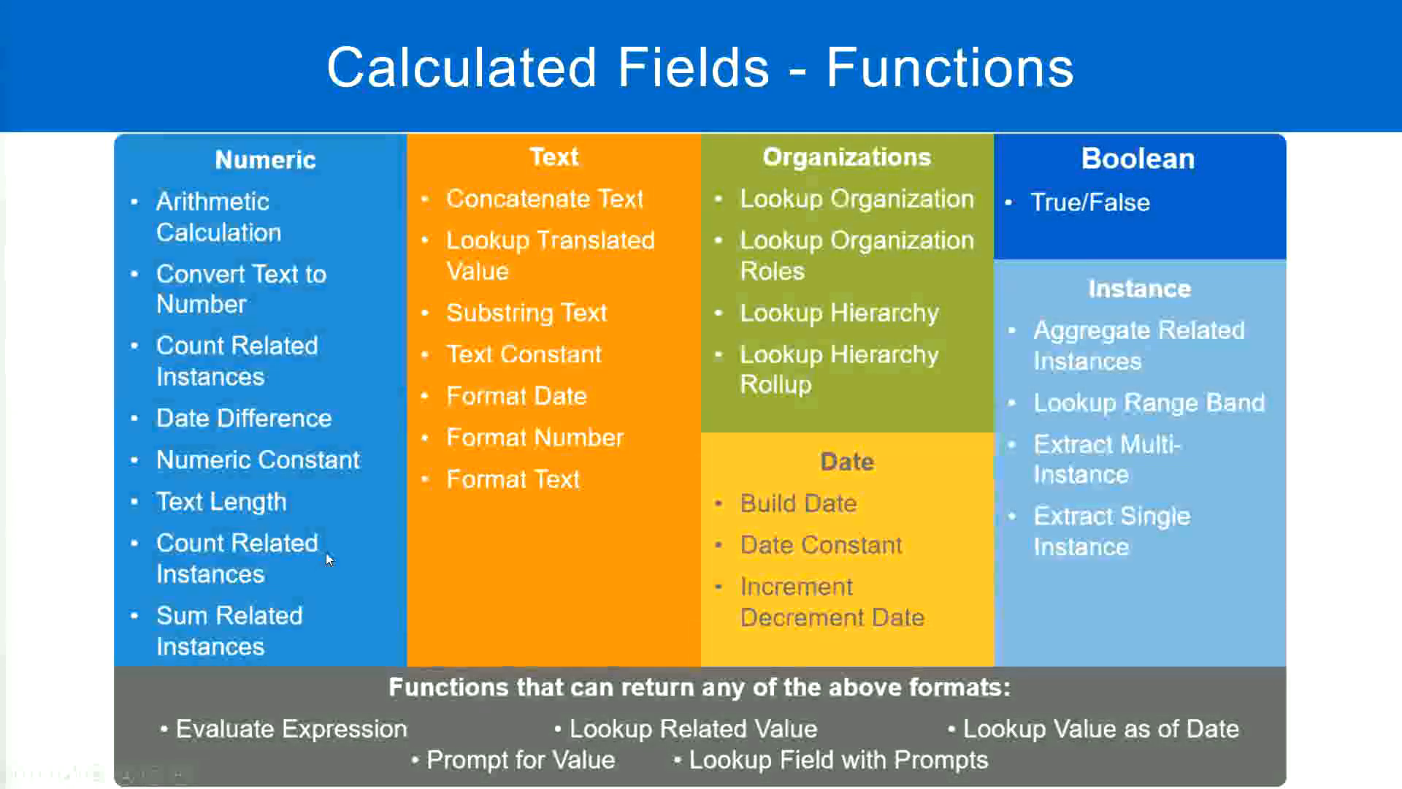
pyautogui.hotkey('alt', 'Tab')
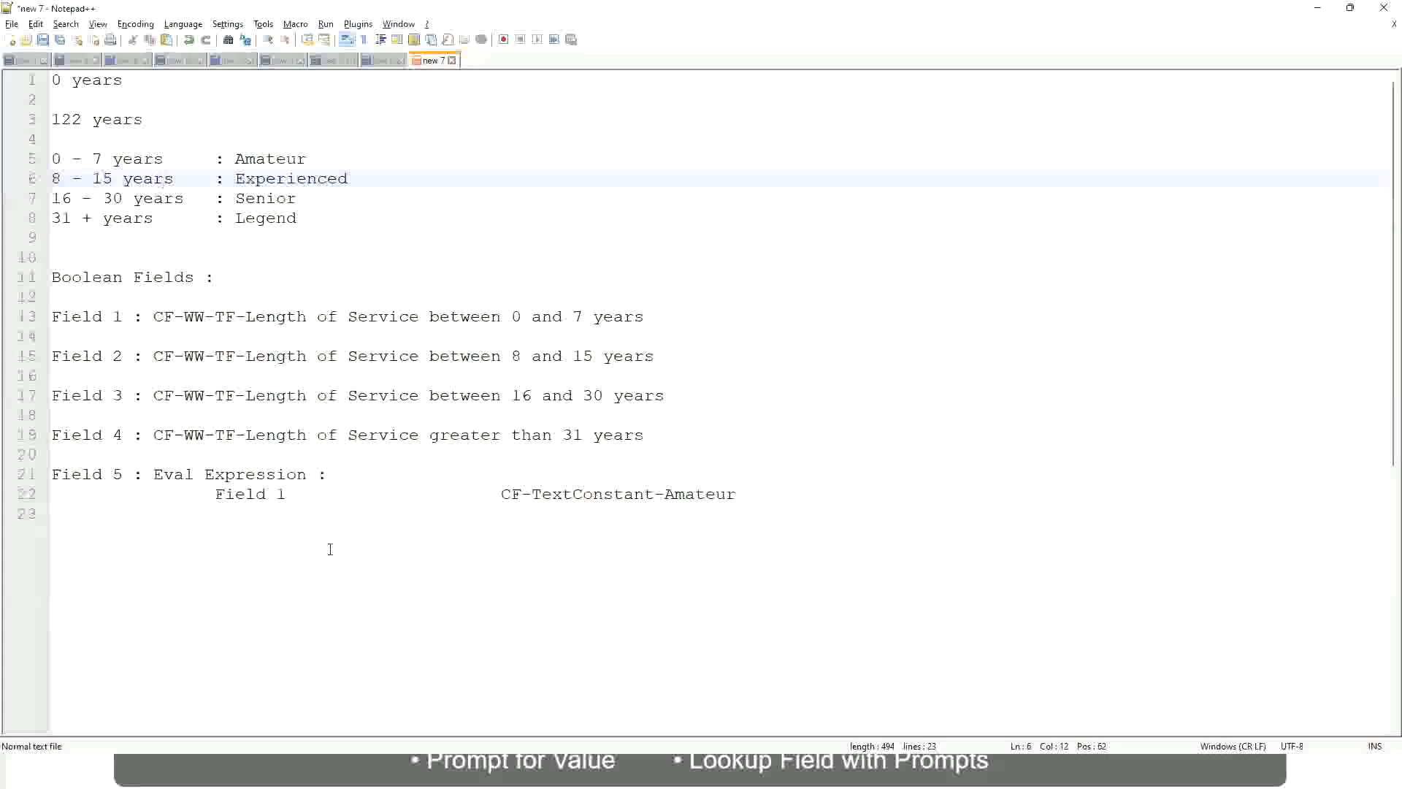
pyautogui.hotkey('alt', 'Tab')
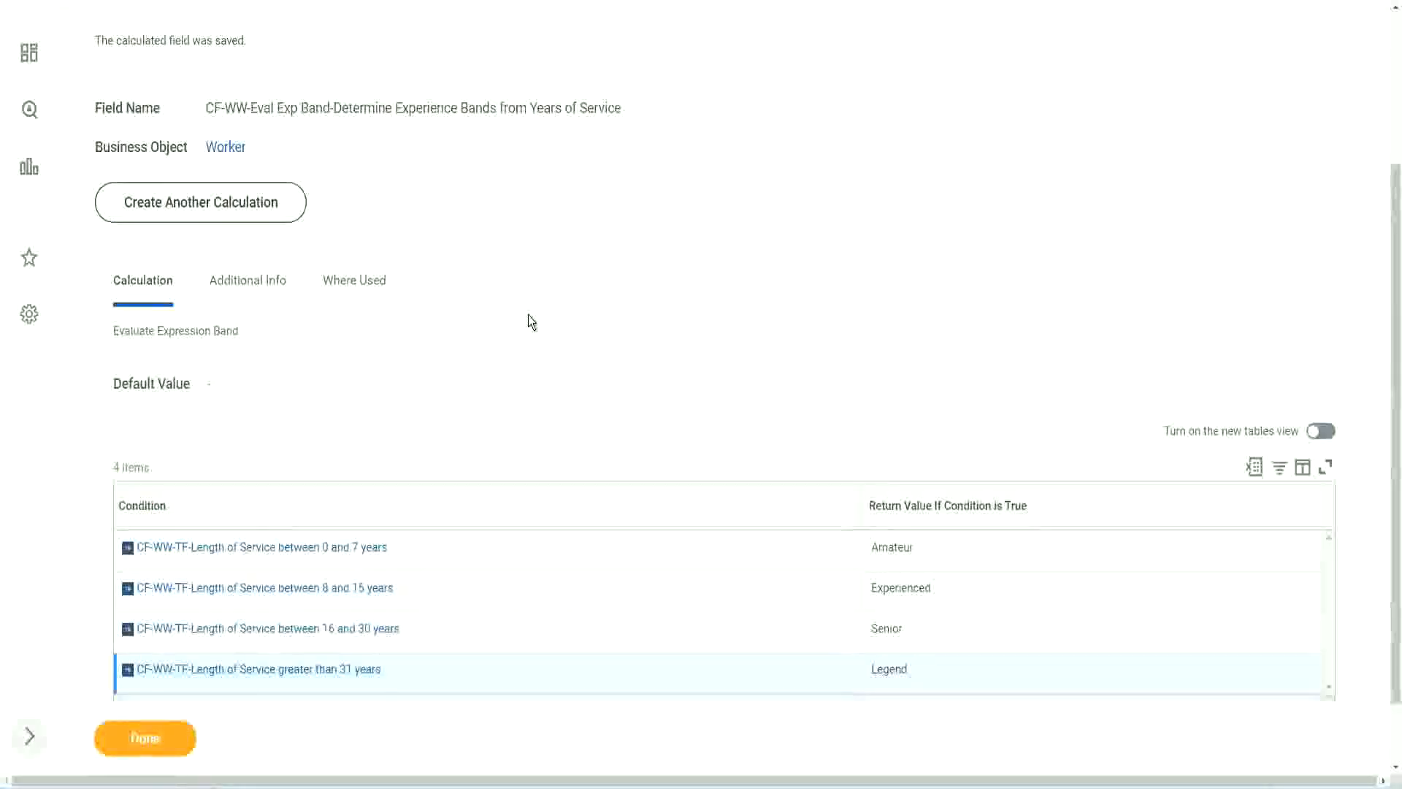
pyautogui.scroll(3, 528, 314)
pyautogui.scroll(-4, 528, 314)
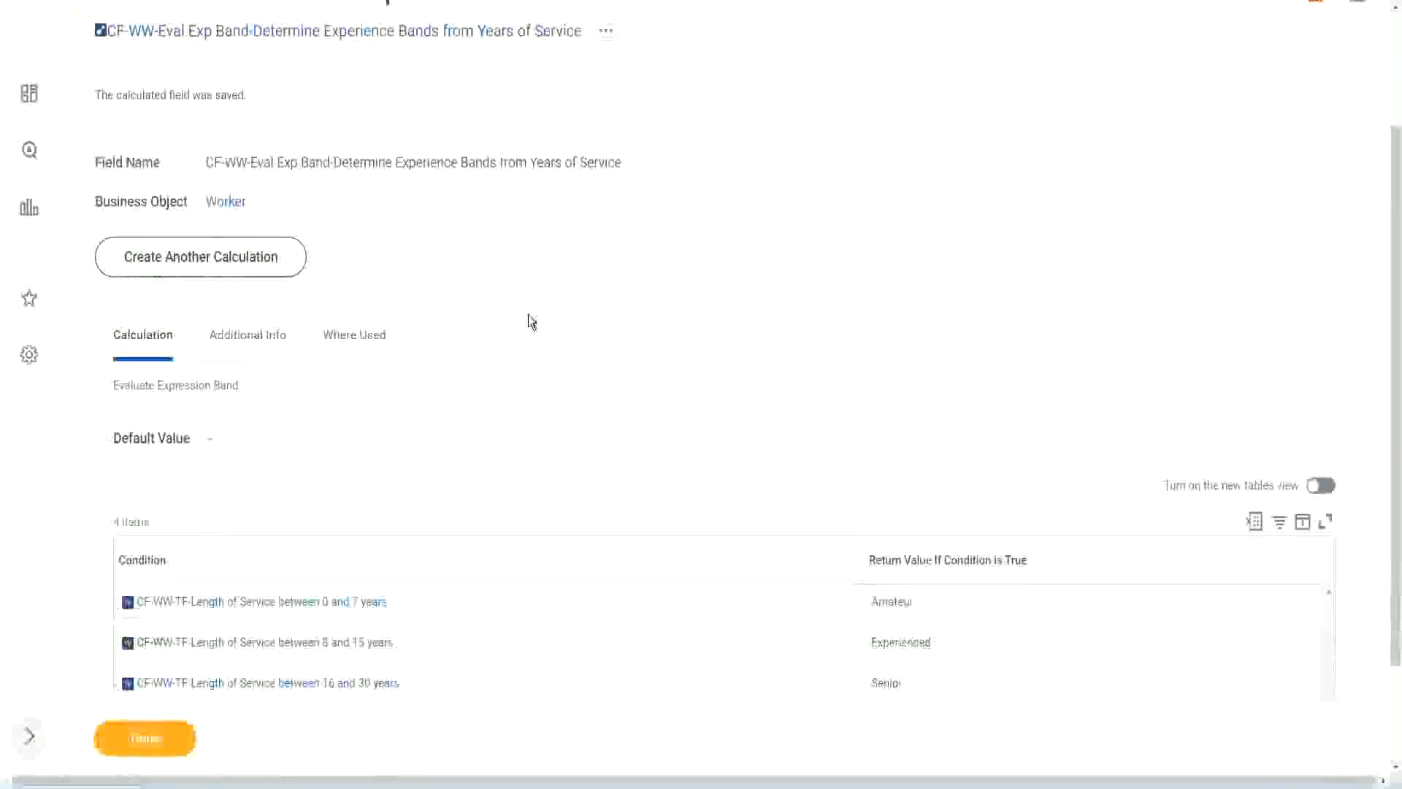
# - Close the calculated field's save confirmation and open the WW Employee Details custom report for editing at its last column rows
pyautogui.click(162, 734)
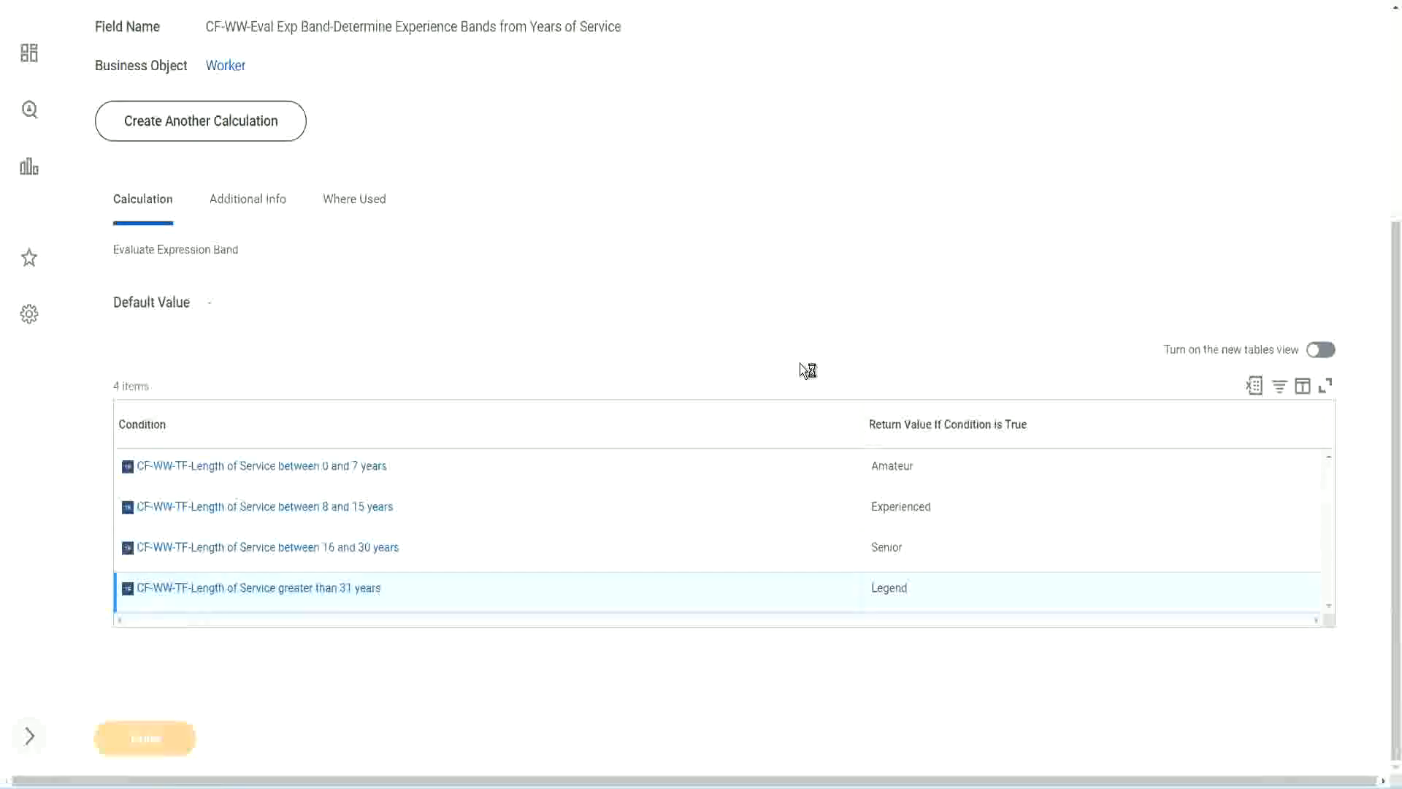
pyautogui.scroll(-2, 628, 326)
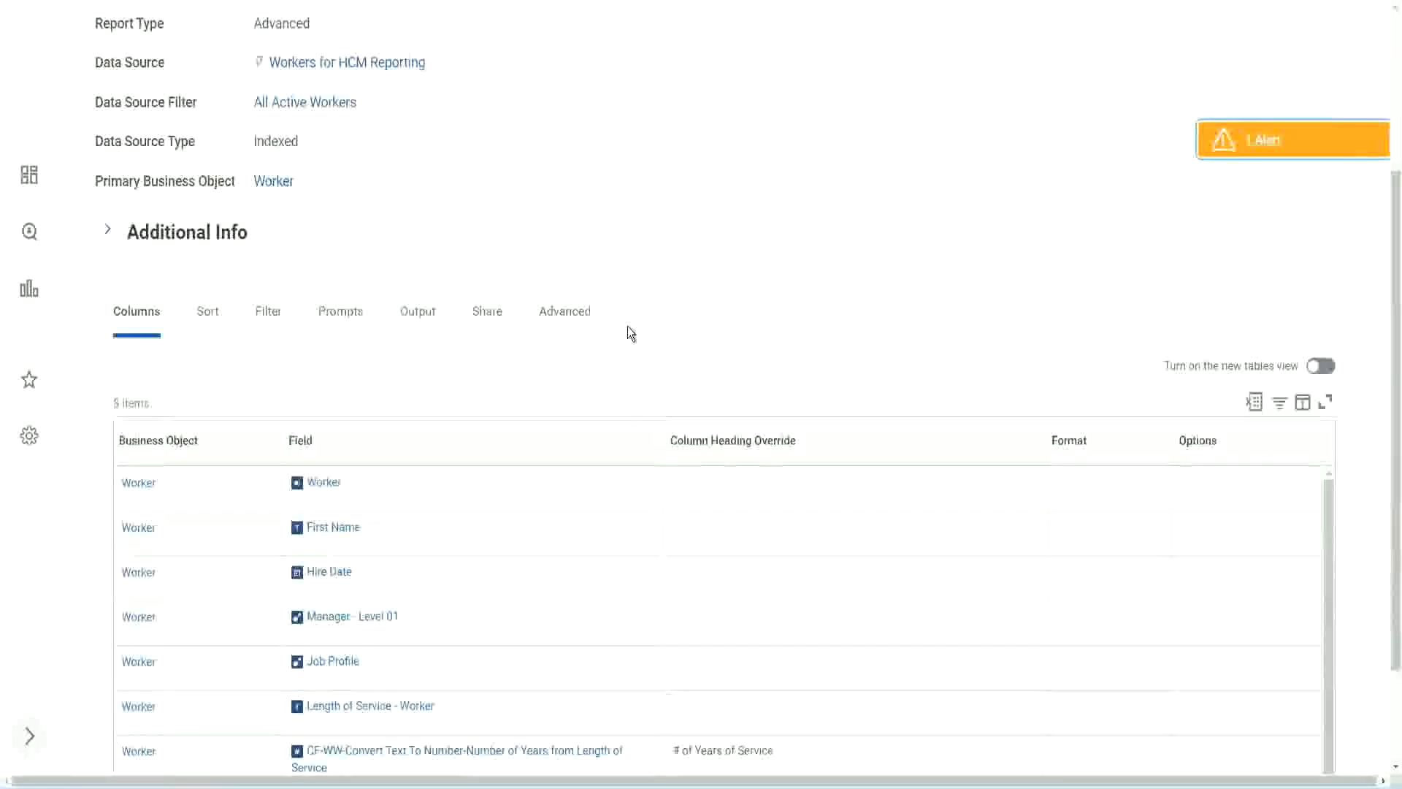
pyautogui.scroll(3, 628, 334)
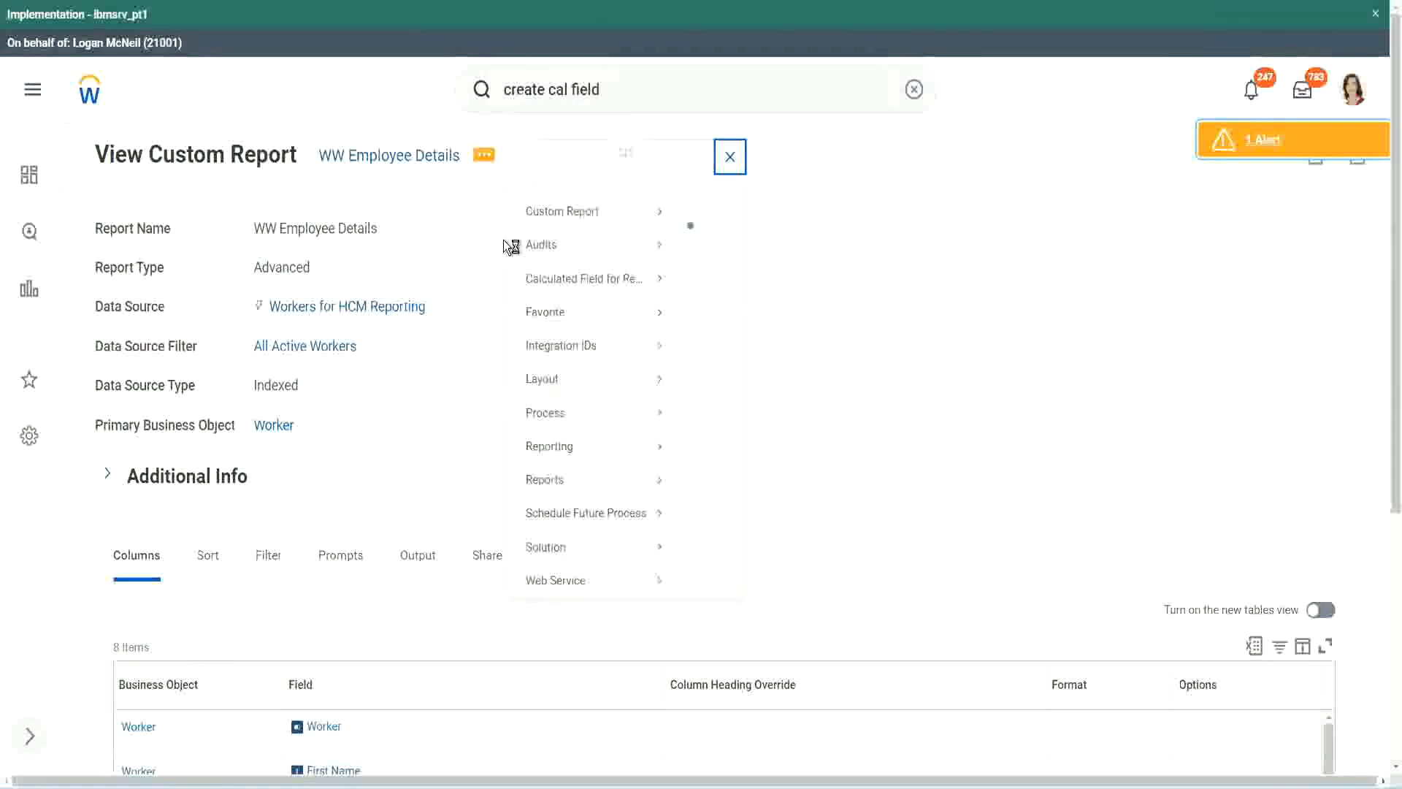
pyautogui.moveTo(564, 234)
pyautogui.click(713, 239)
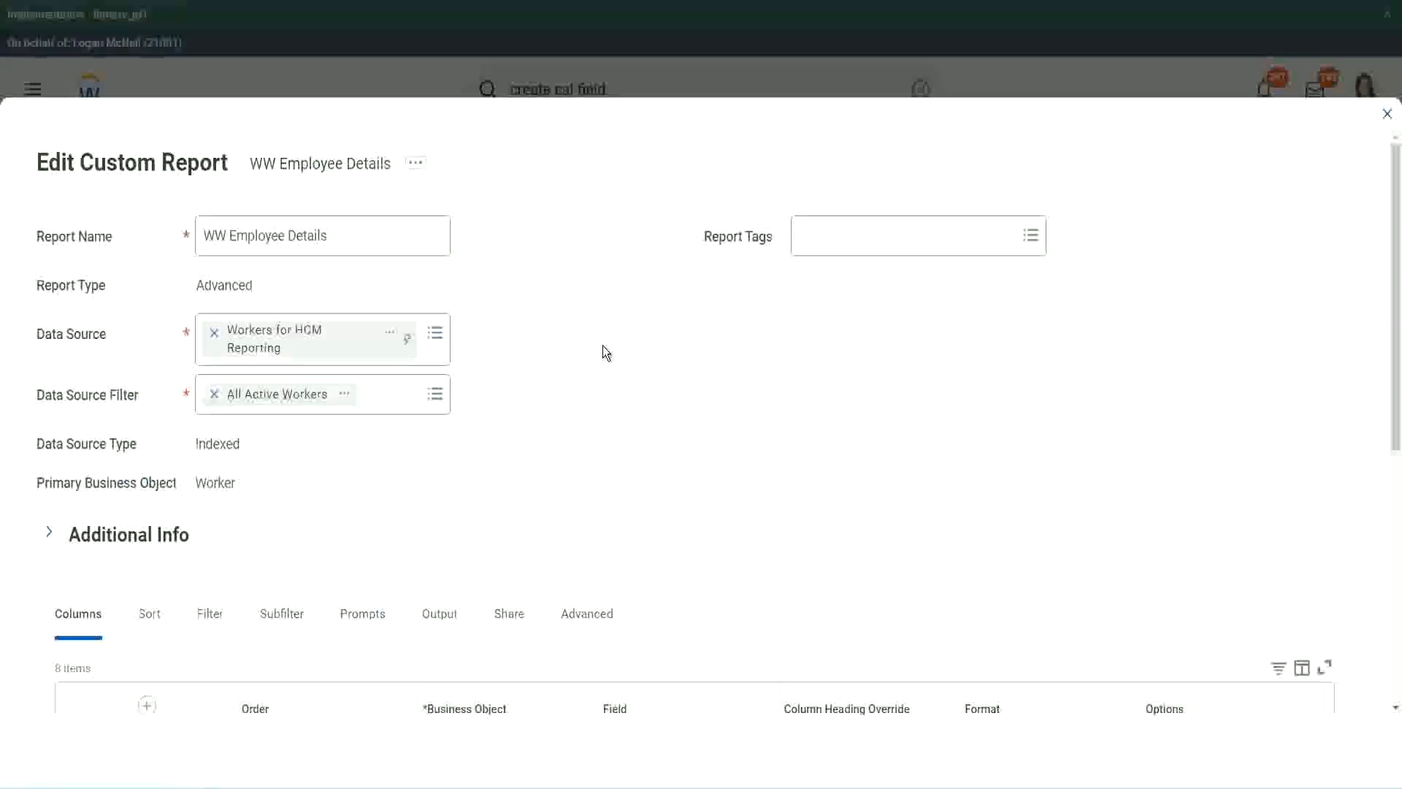
pyautogui.scroll(-9, 604, 351)
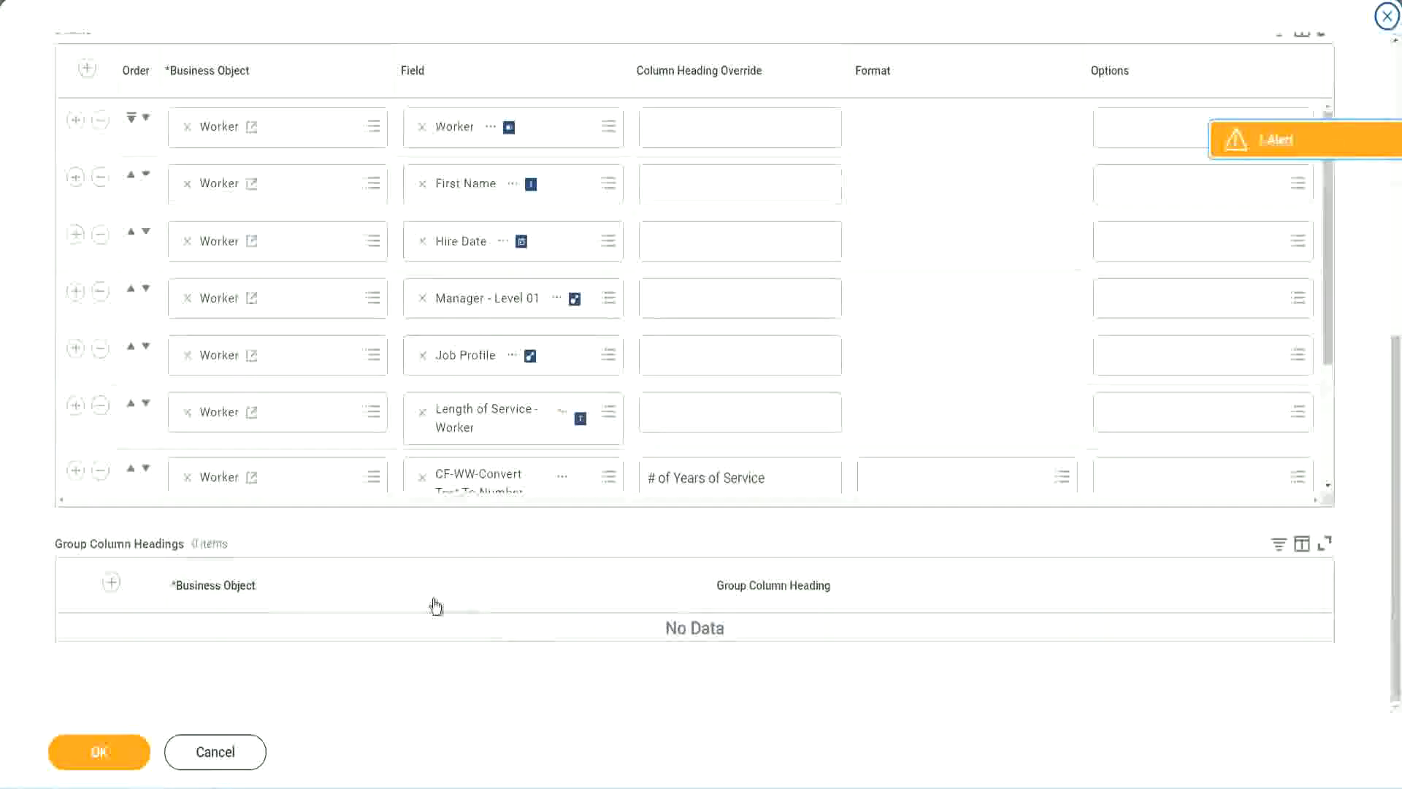
pyautogui.scroll(-3, 256, 400)
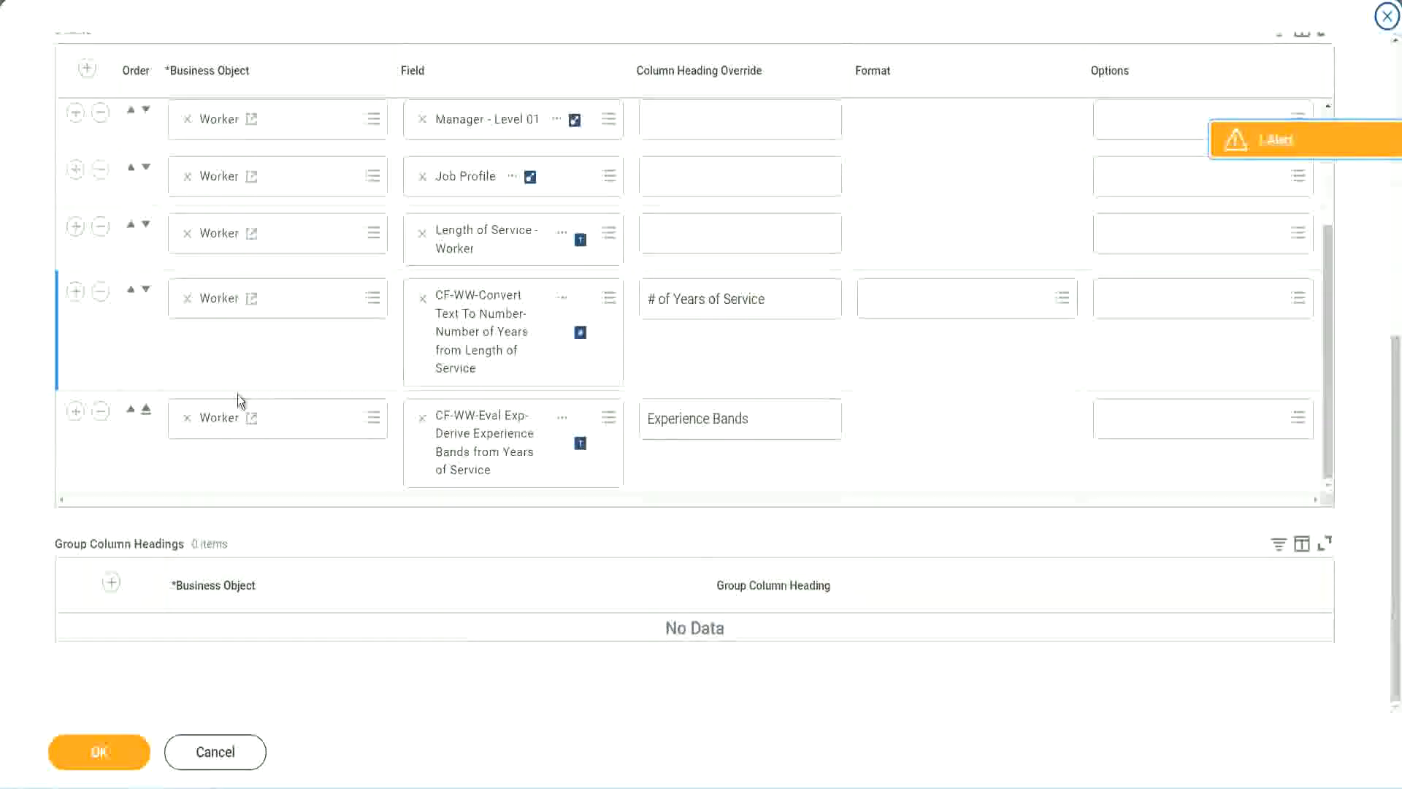
# - Add a Worker column row after Experience Bands and search its field with the copied name CF-WW-Eval Exp-Derive Experience Bands from Years of Service
pyautogui.click(78, 414)
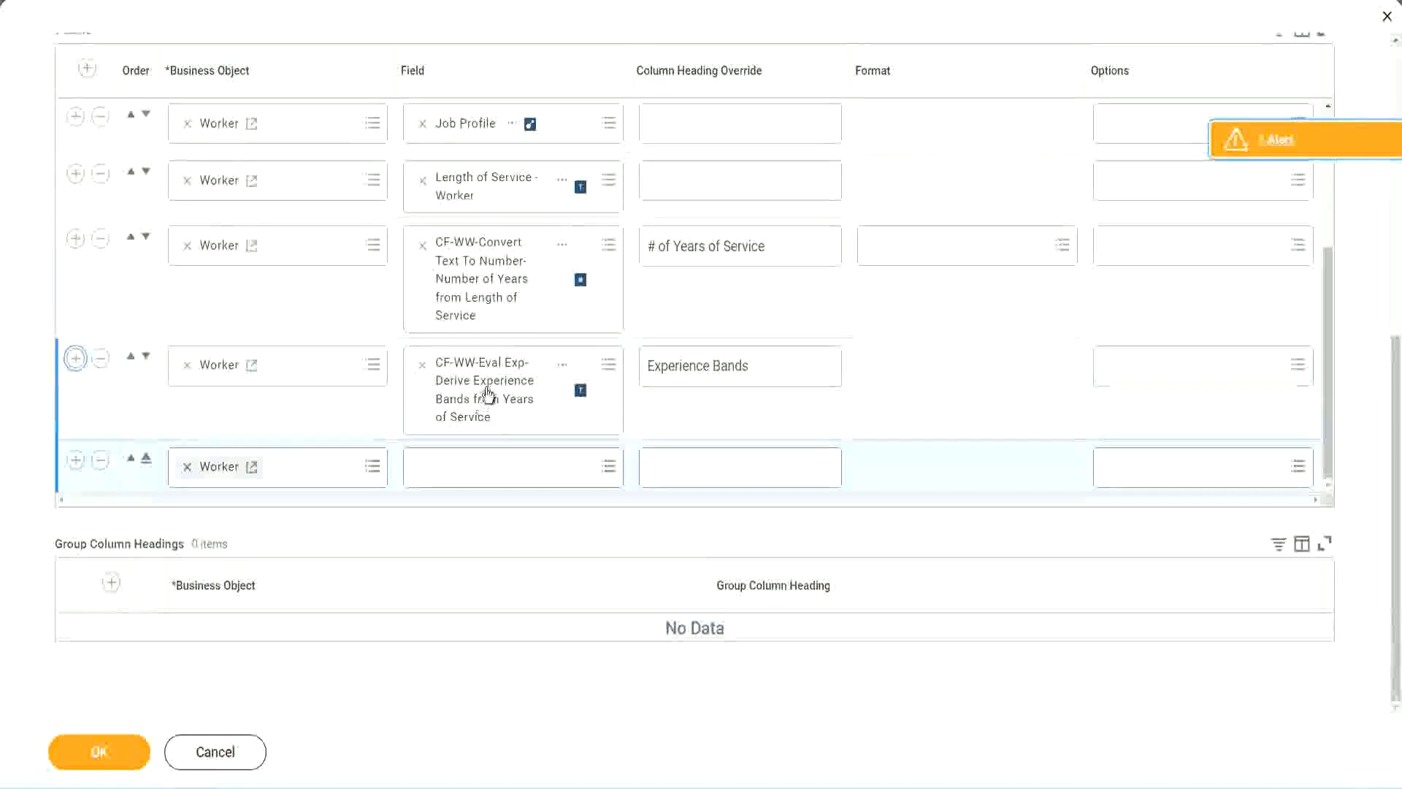
pyautogui.rightClick(485, 396)
pyautogui.click(520, 468)
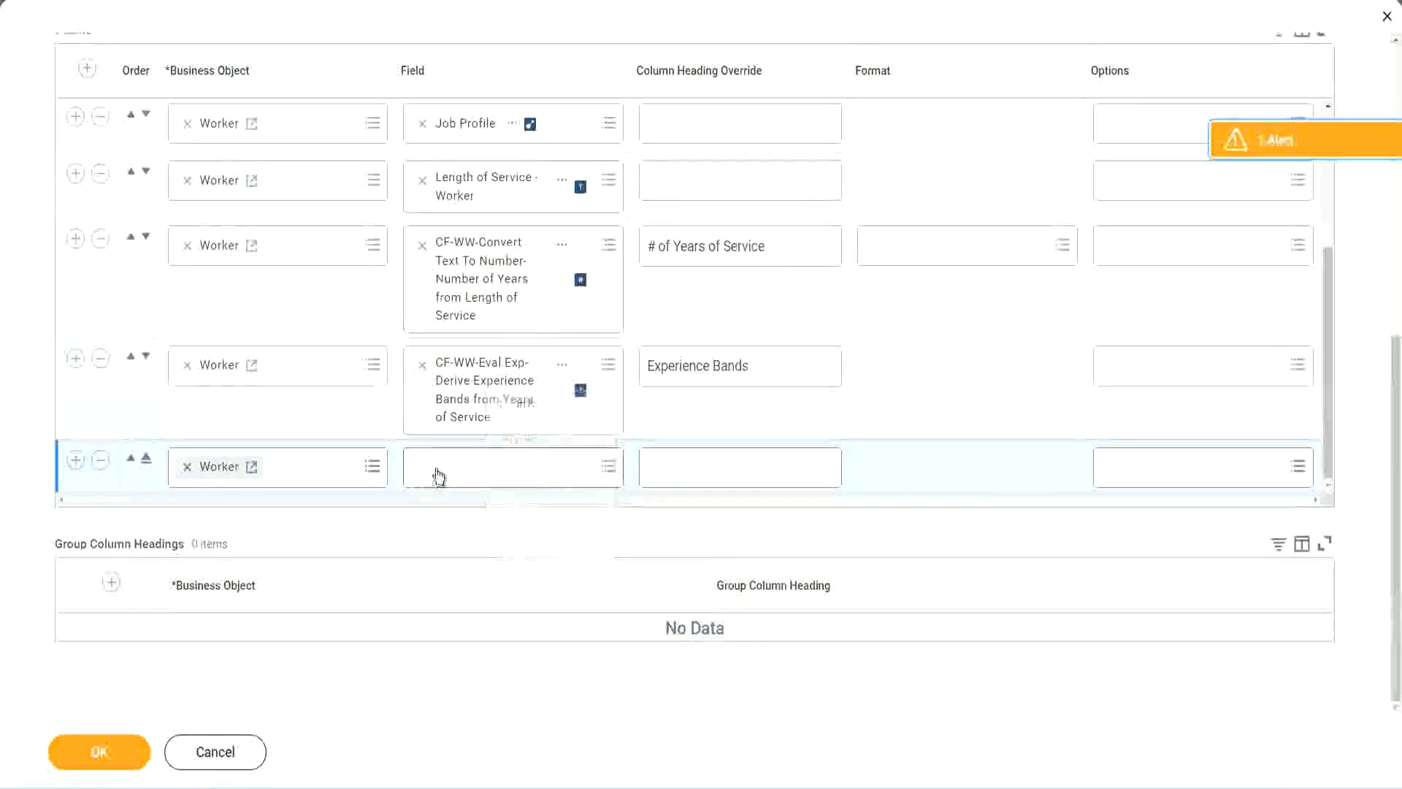
pyautogui.click(438, 475)
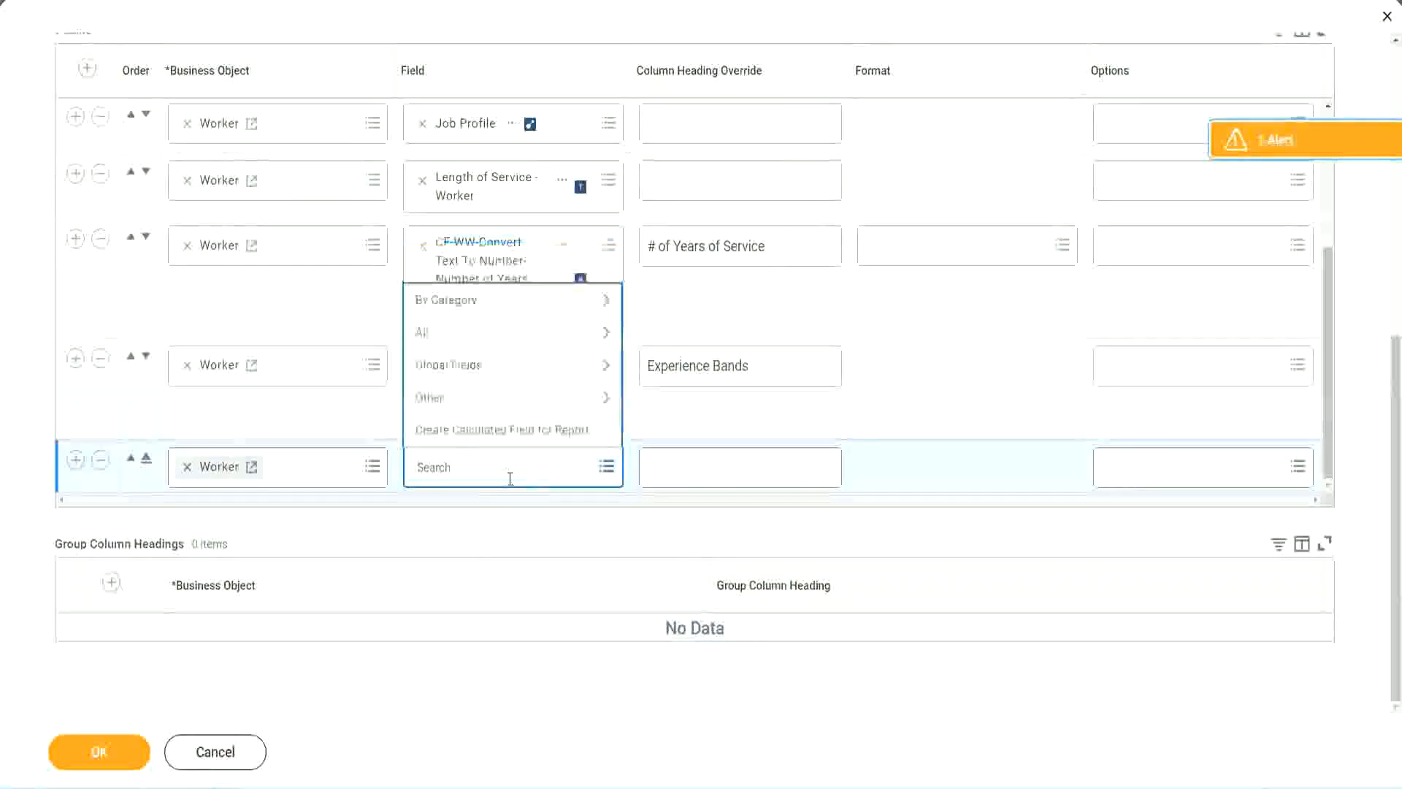
pyautogui.hotkey('ctrl', 'v')
pyautogui.moveTo(513, 462); pyautogui.dragTo(360, 463)
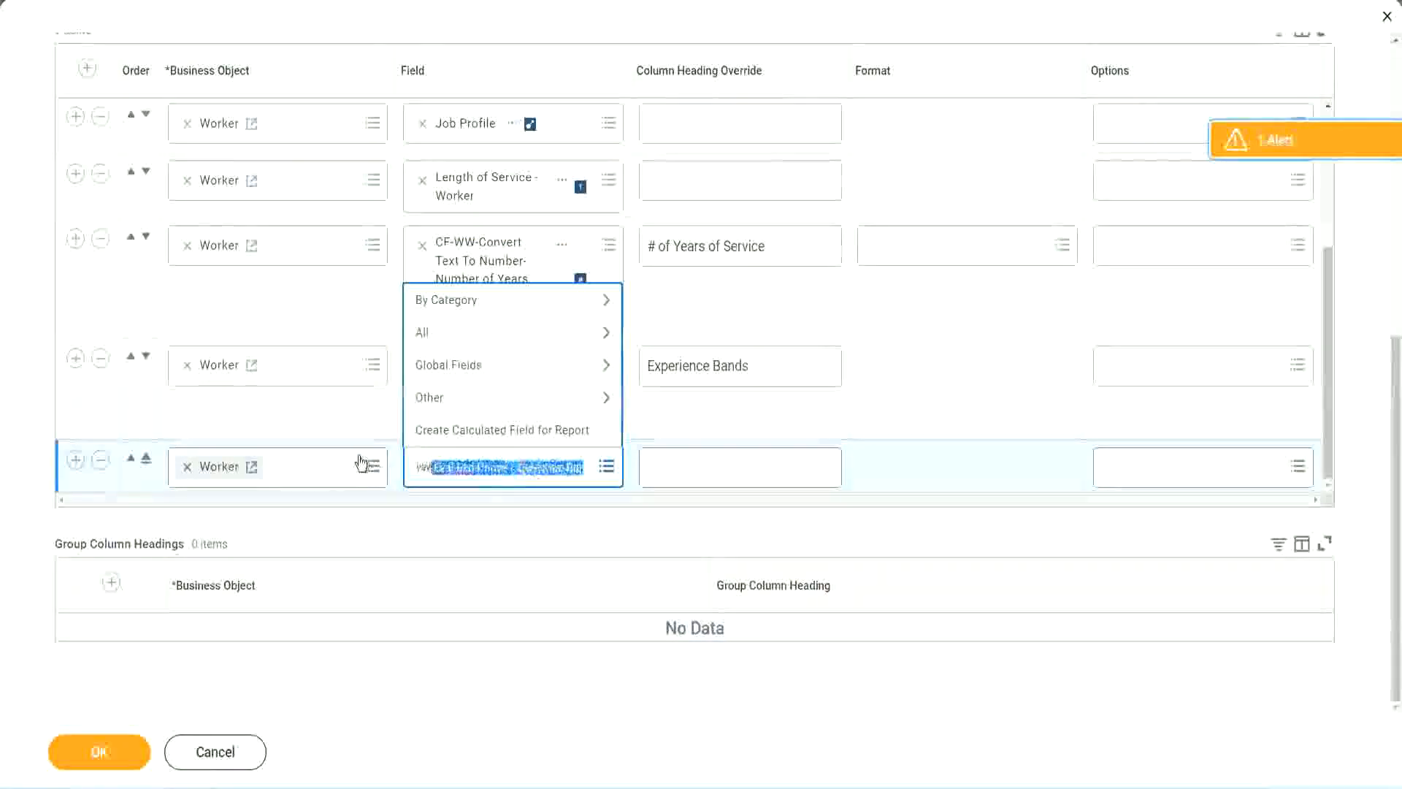
# - Change the field search to CF-WW-Eval Exp Band and select CF-WW-Eval Exp Band-Determine Experience Bands from Years of Service for the new row
pyautogui.click(497, 468)
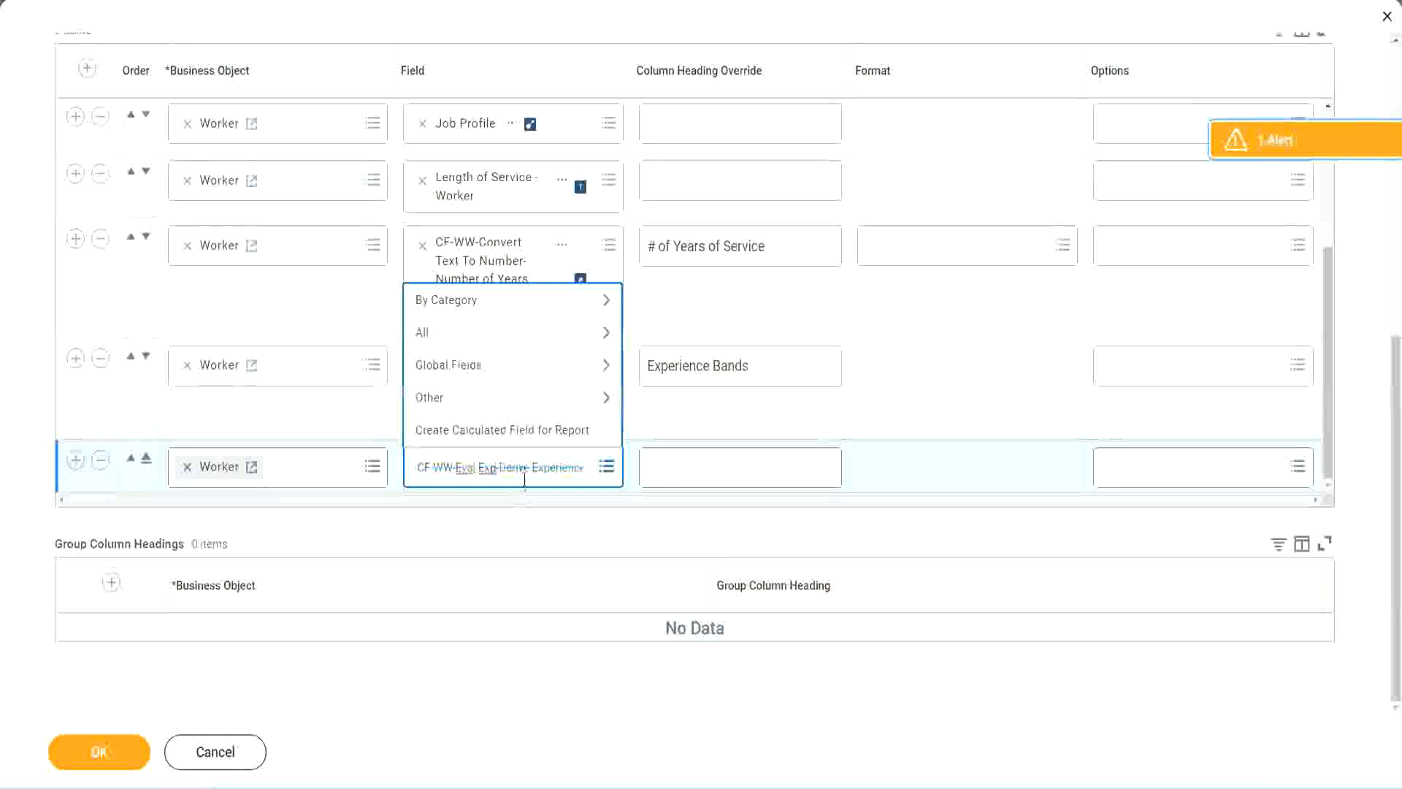
pyautogui.write('Band')
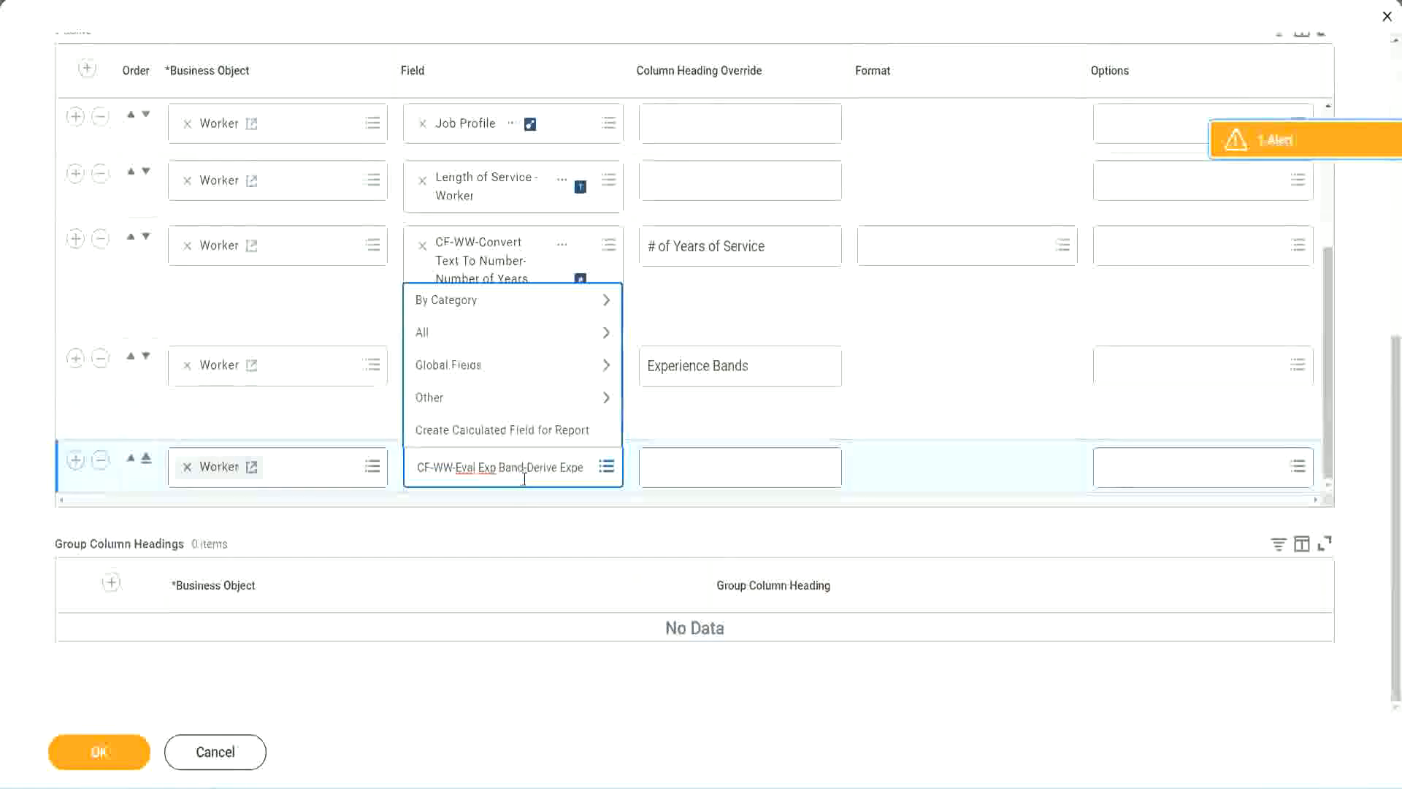
pyautogui.press('Delete')
pyautogui.press('Delete')
pyautogui.press('Delete')
pyautogui.press('Delete')
pyautogui.press('Delete')
pyautogui.press('Delete')
pyautogui.press('Delete')
pyautogui.press('Delete')
pyautogui.press('Delete')
pyautogui.press('Delete')
pyautogui.press('Delete')
pyautogui.press('Delete')
pyautogui.press('Delete')
pyautogui.press('Delete')
pyautogui.press('Delete')
pyautogui.press('Delete')
pyautogui.press('Delete')
pyautogui.press('Delete')
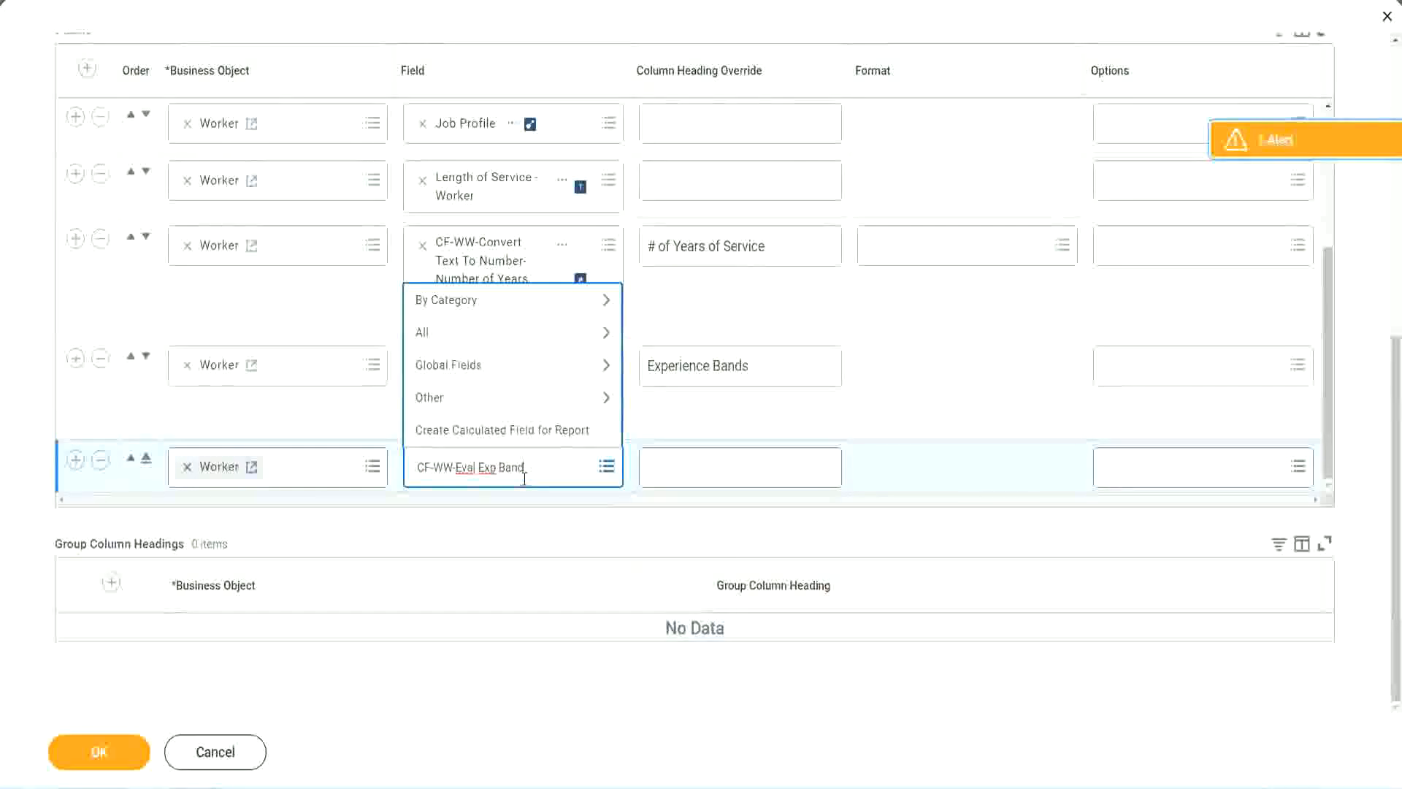
pyautogui.press('Return')
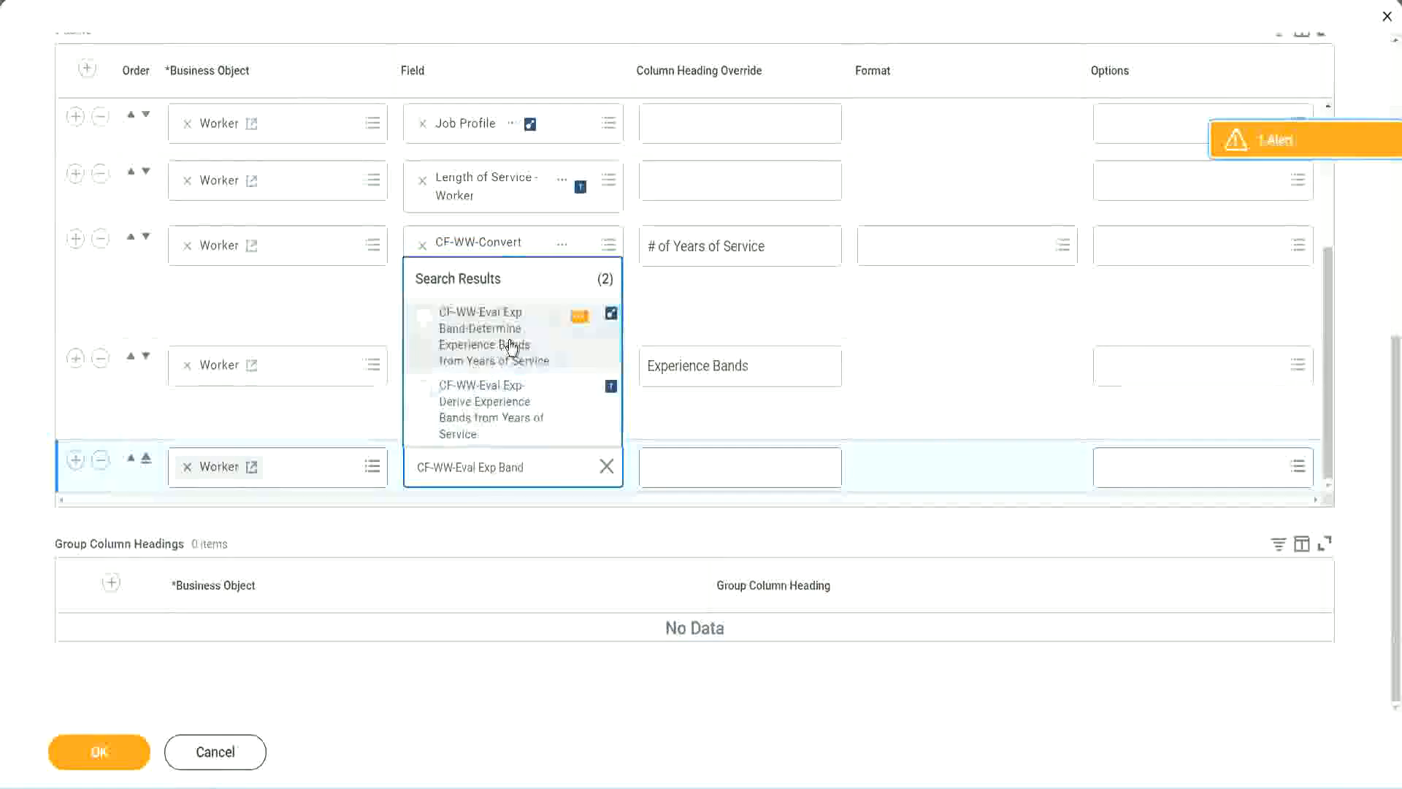
pyautogui.click(511, 344)
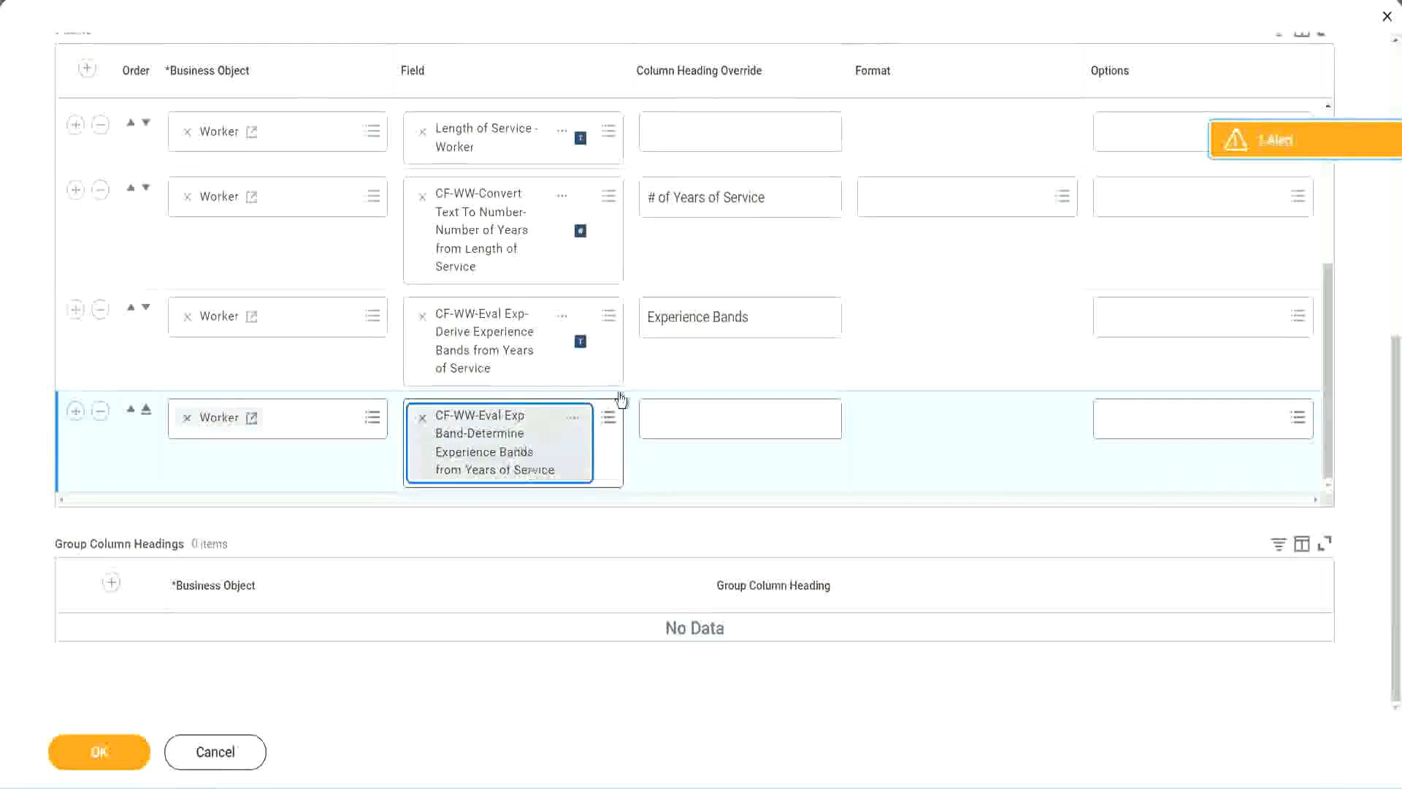
# - Copy the Experience Bands heading override to the new row and extend it to Experience Bands (Eval Exp Bands)
pyautogui.click(771, 317)
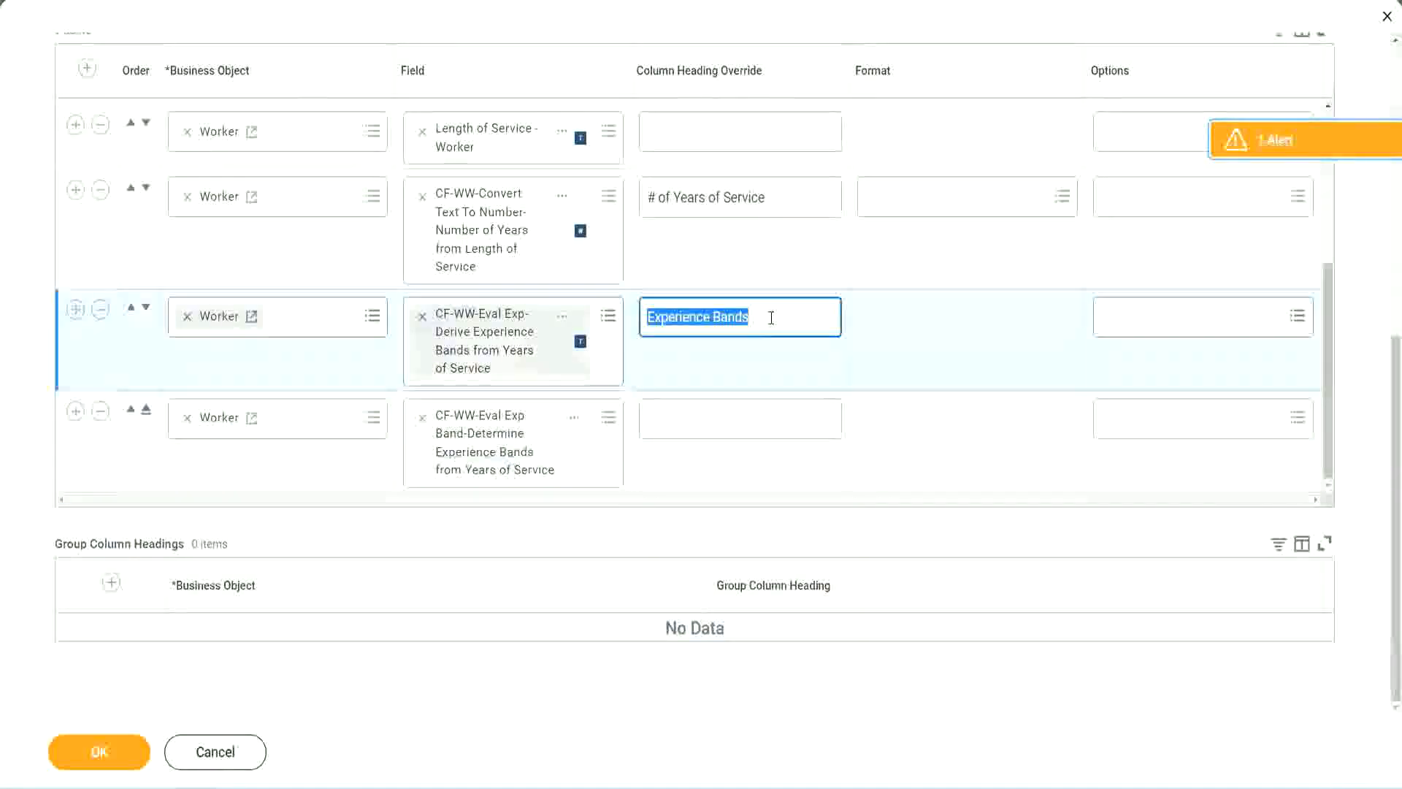
pyautogui.click(681, 417)
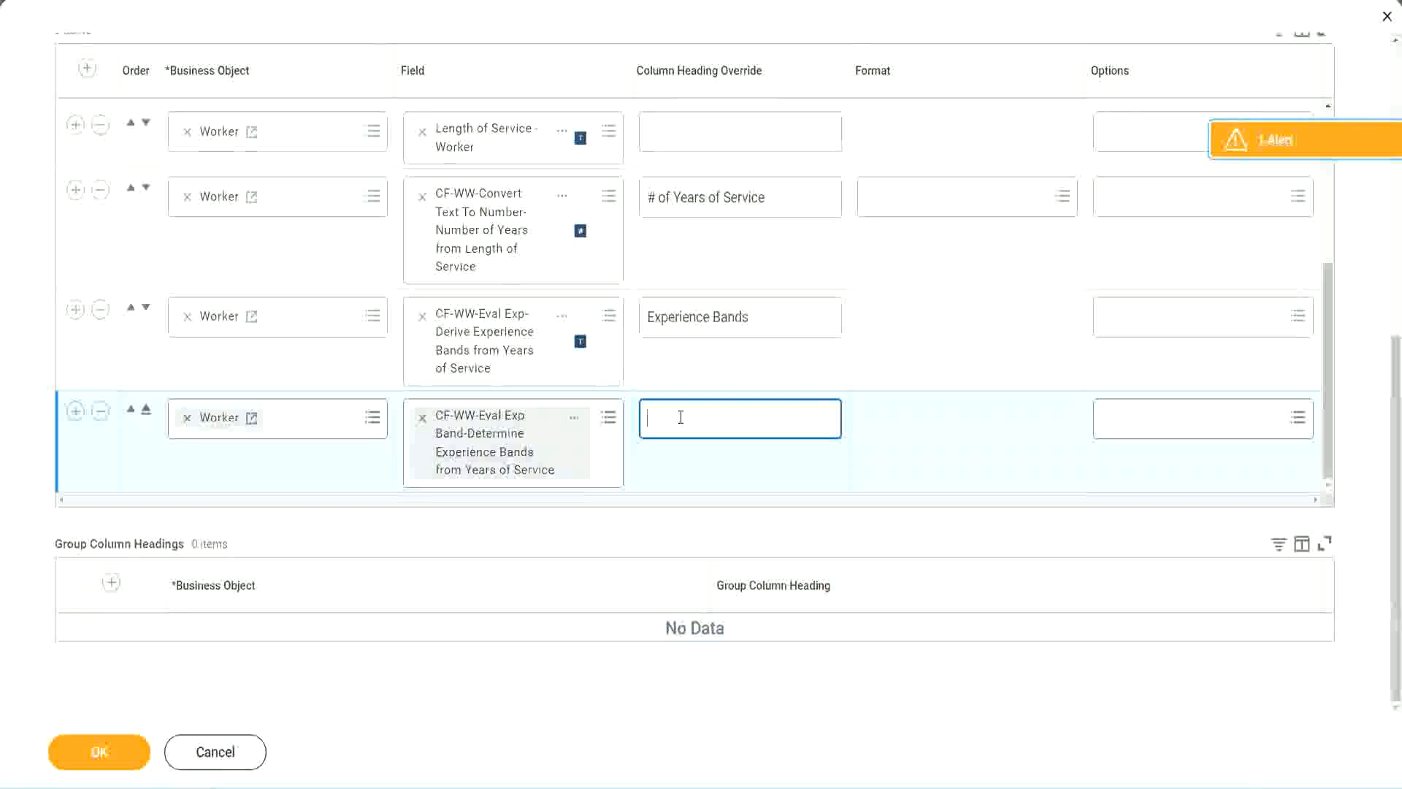
pyautogui.hotkey('ctrl', 'v')
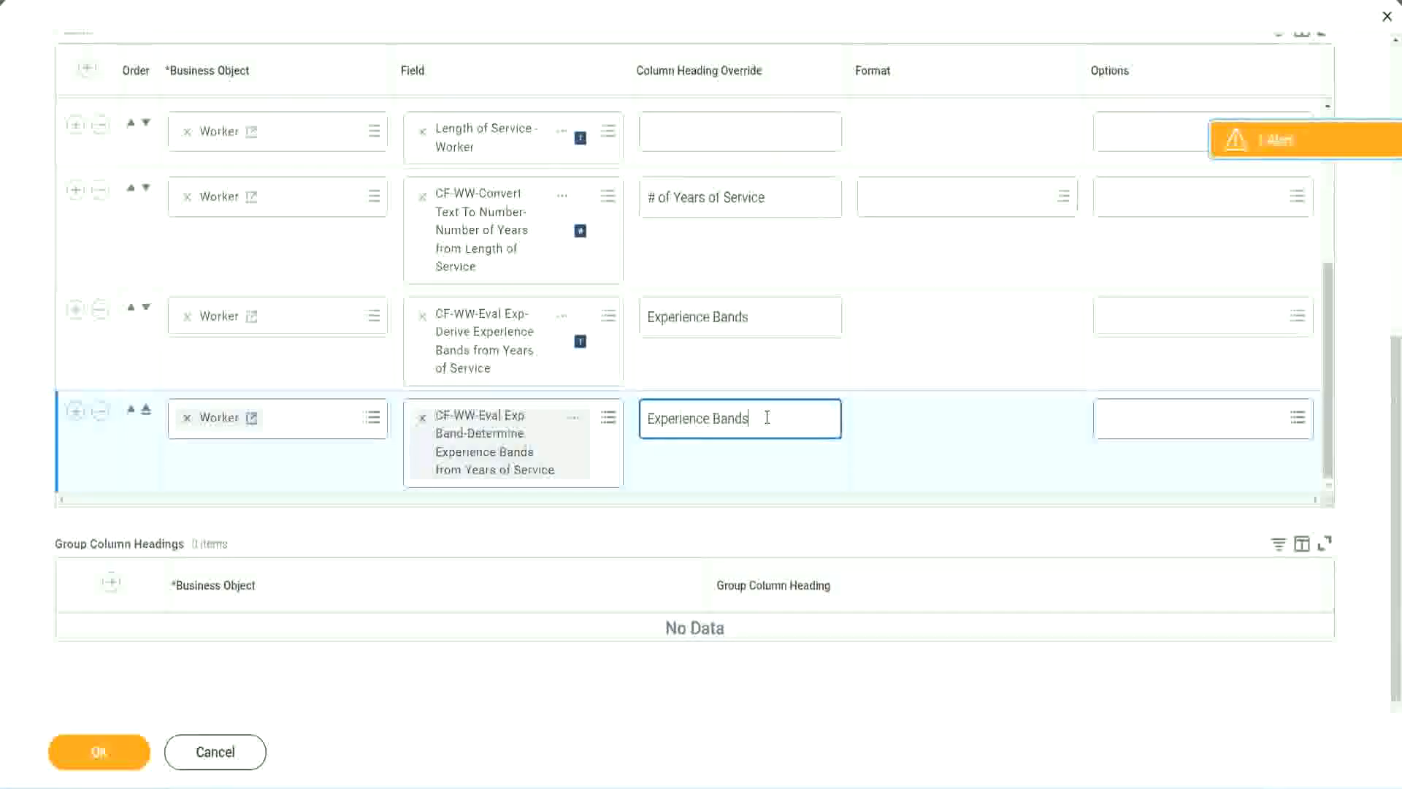
pyautogui.write('(')
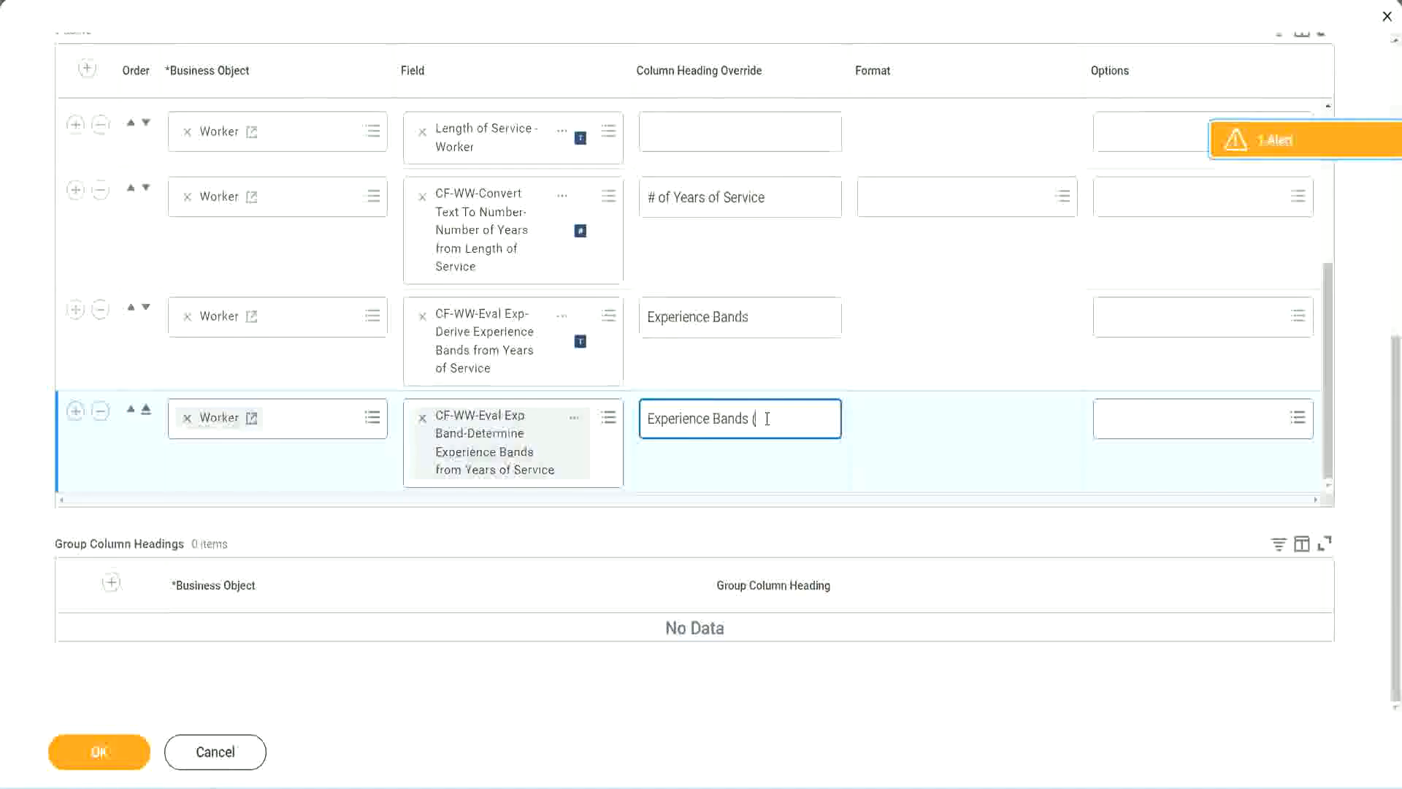
pyautogui.write('Eval Exp')
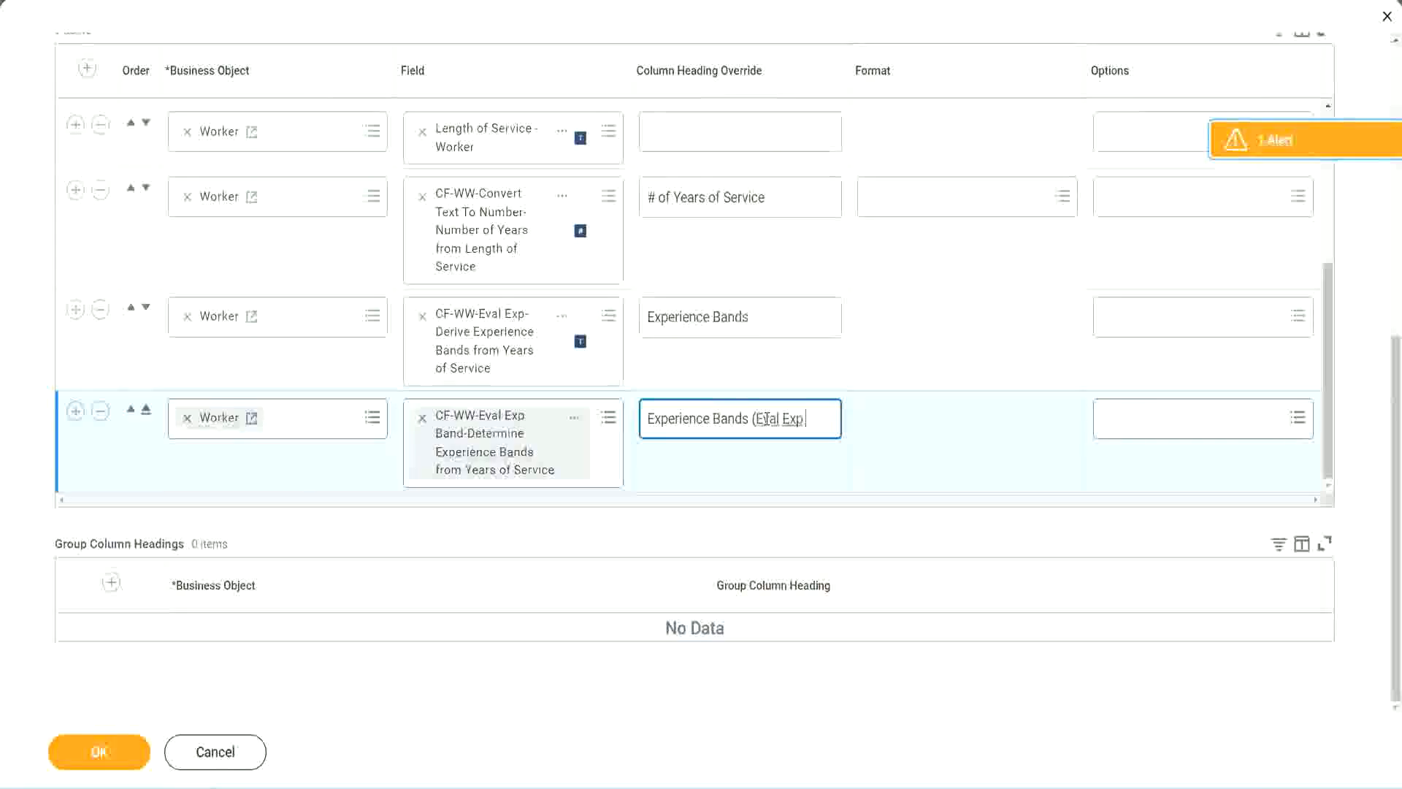
pyautogui.write(' Bands)')
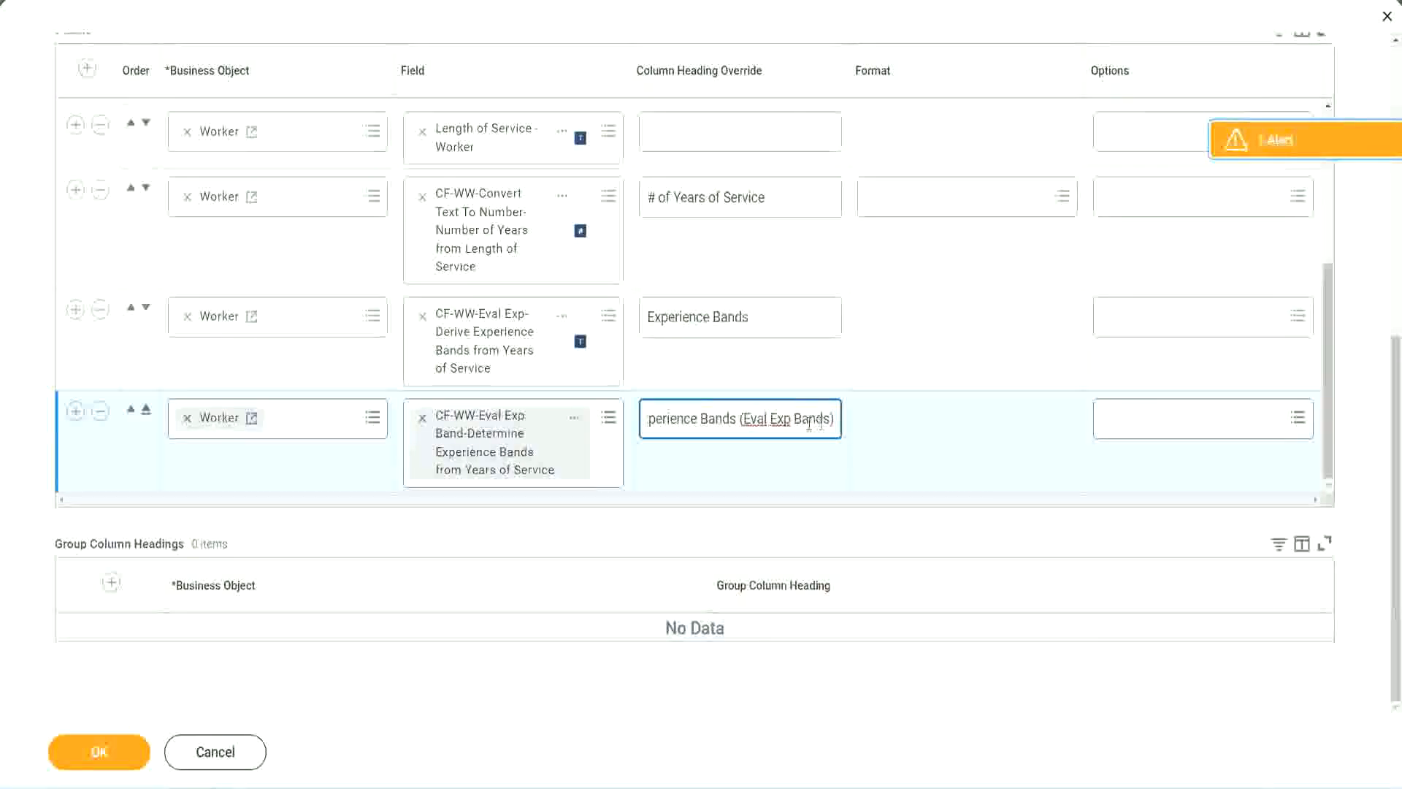
pyautogui.doubleClick(782, 419)
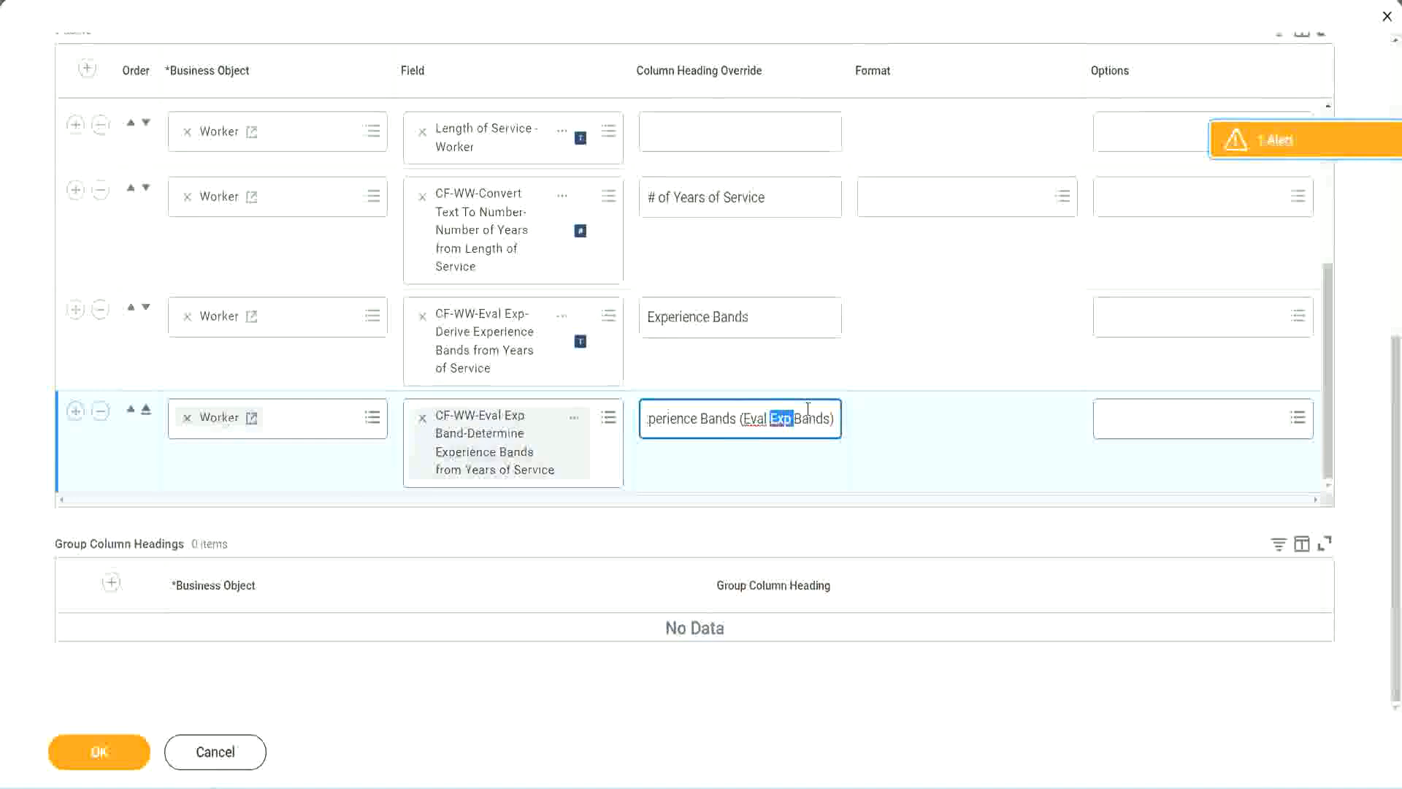
# - Save the column changes and run the WW Employee Details report
pyautogui.click(102, 754)
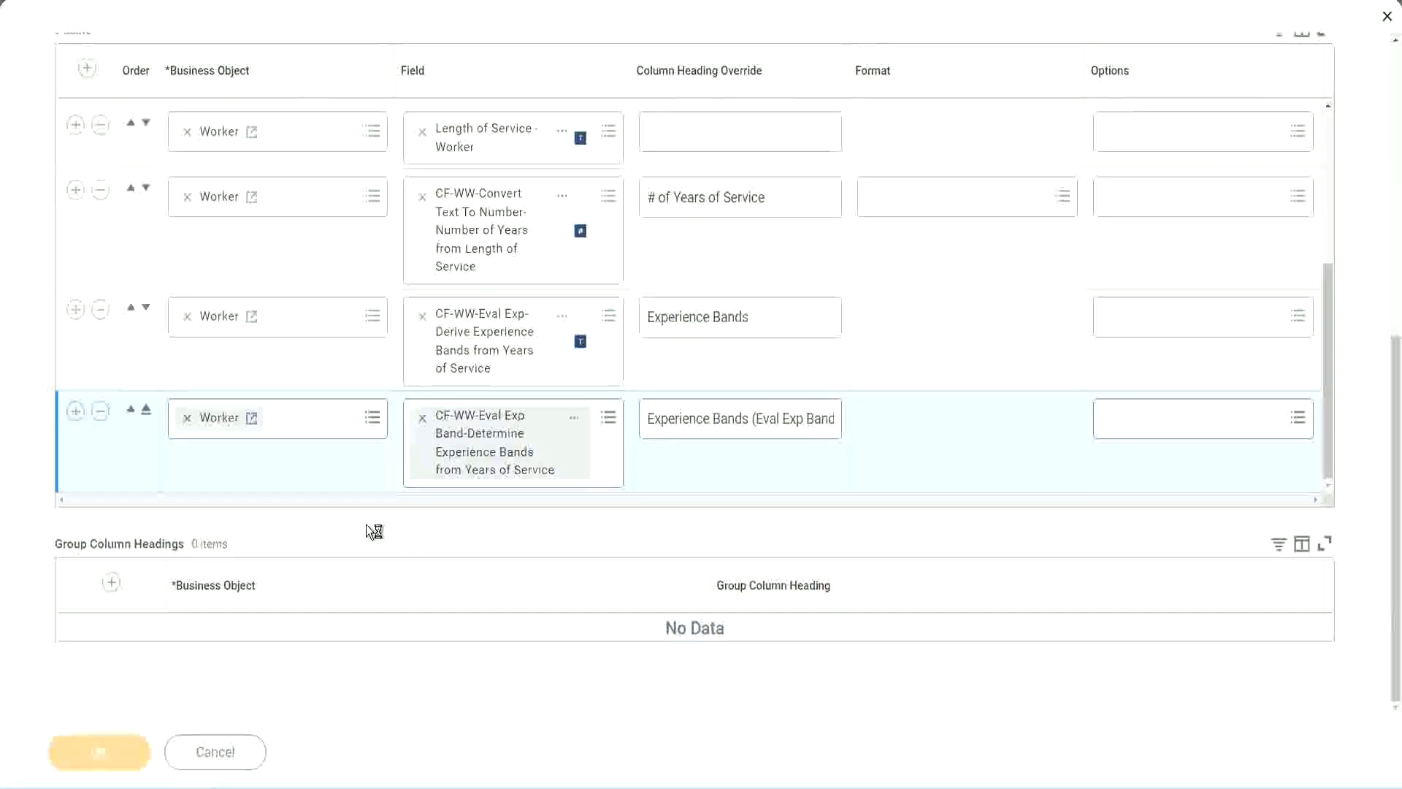
pyautogui.click(161, 739)
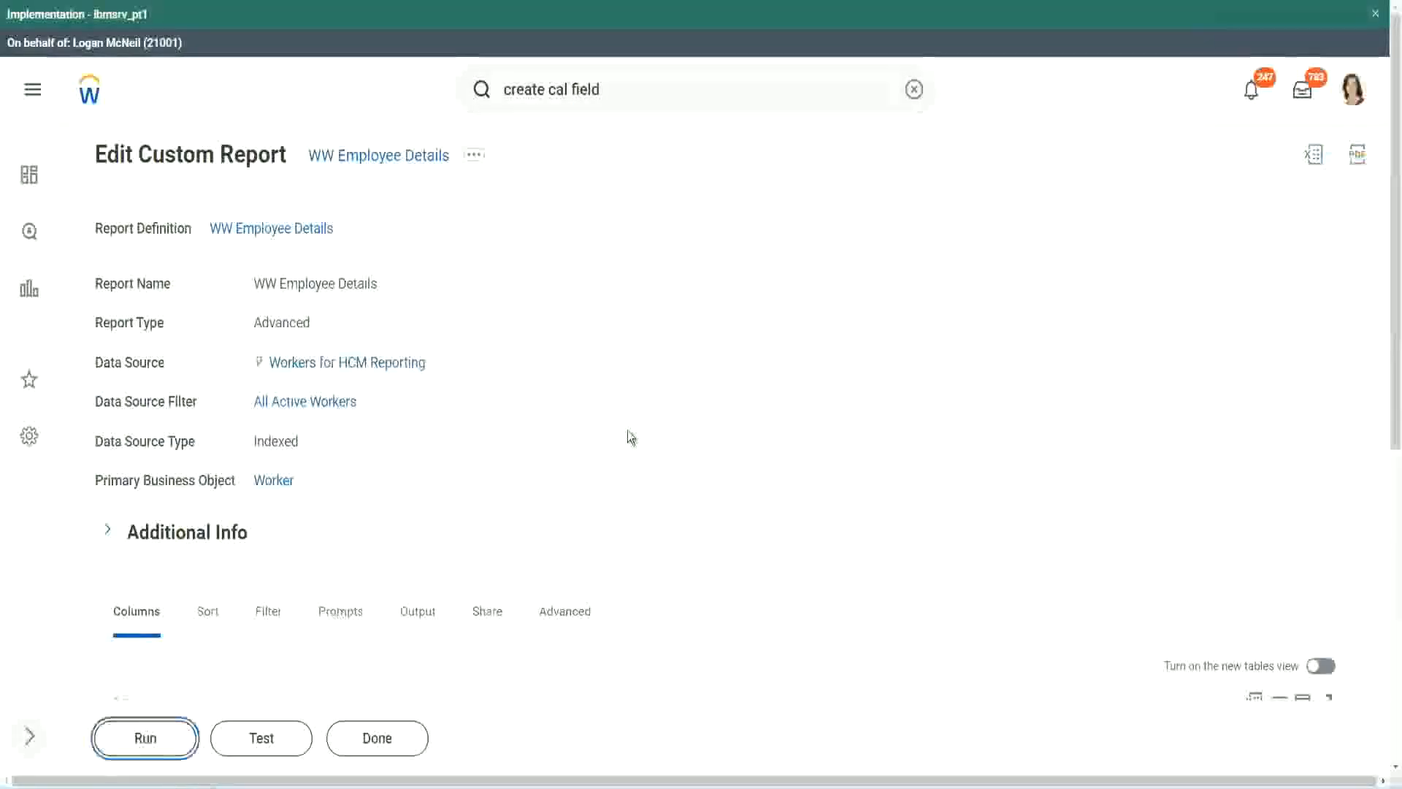